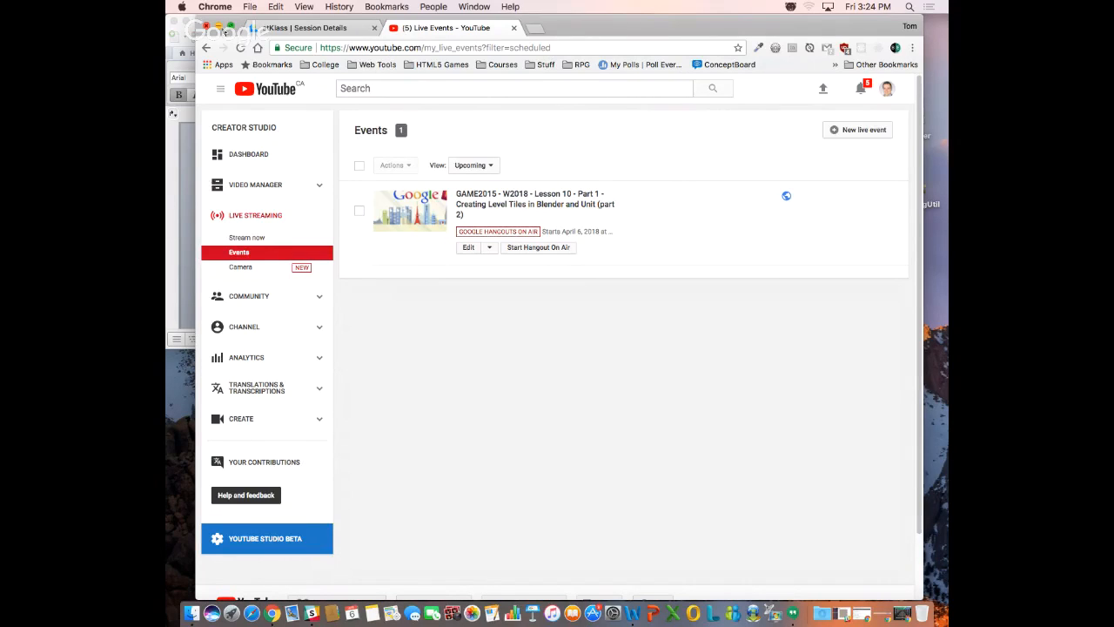
- Put away the browser and Hangouts windows to bring the Final Project Overview document in Word forward
left_click(219, 26)
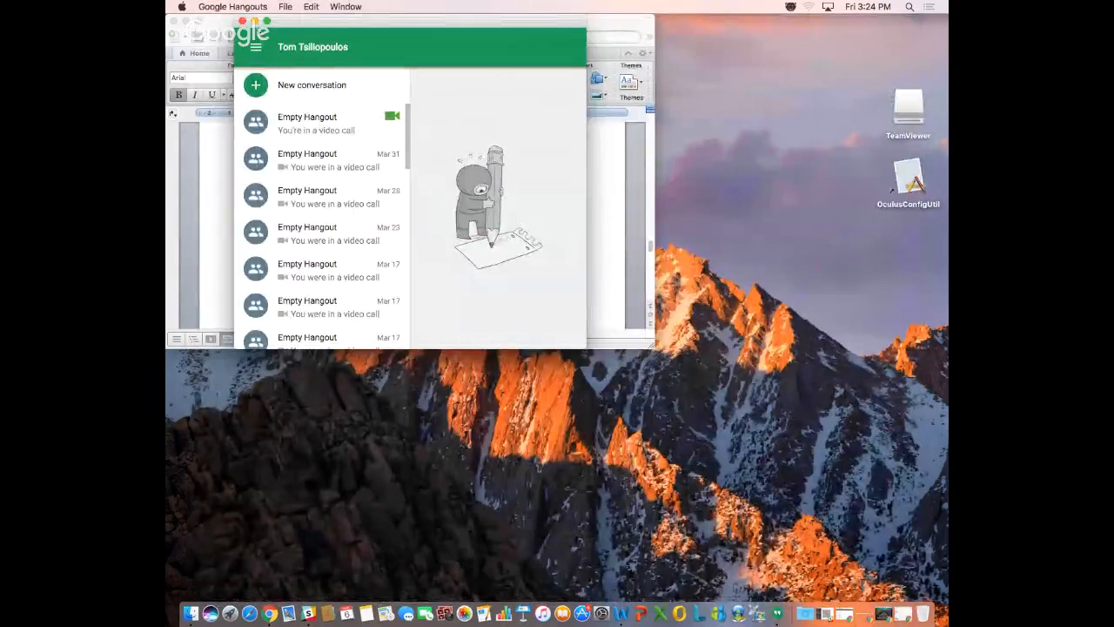
left_click(241, 22)
left_click(306, 25)
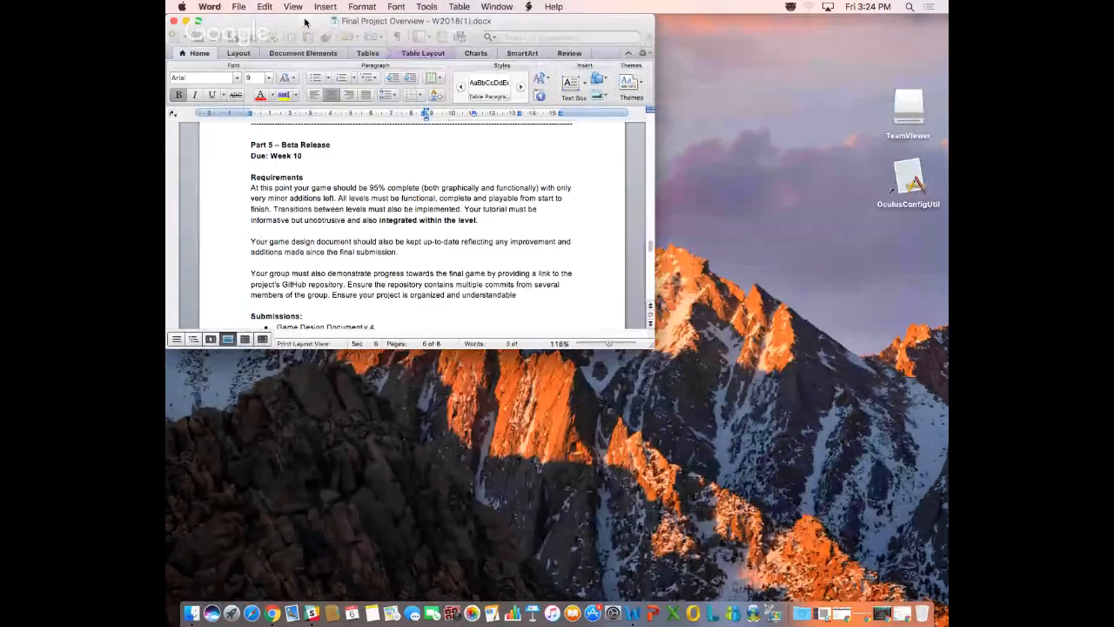
- Enlarge the document window, zoom to 188% and display the Part 5 – Beta Release requirements
double_click(305, 23)
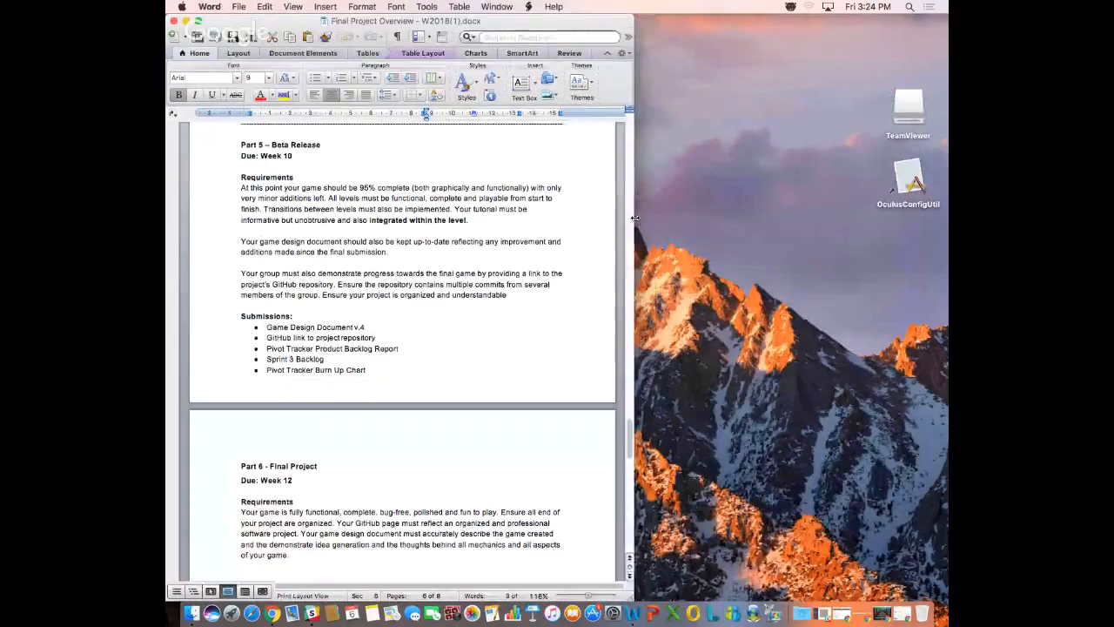
left_click_drag(636, 222, 852, 234)
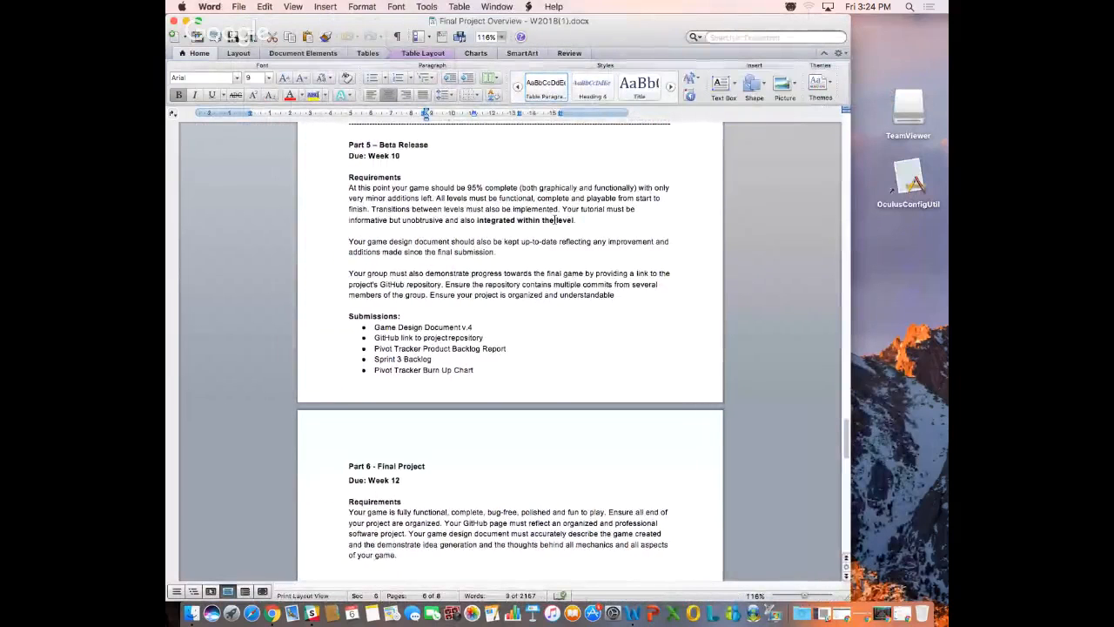
left_click_drag(803, 597, 810, 599)
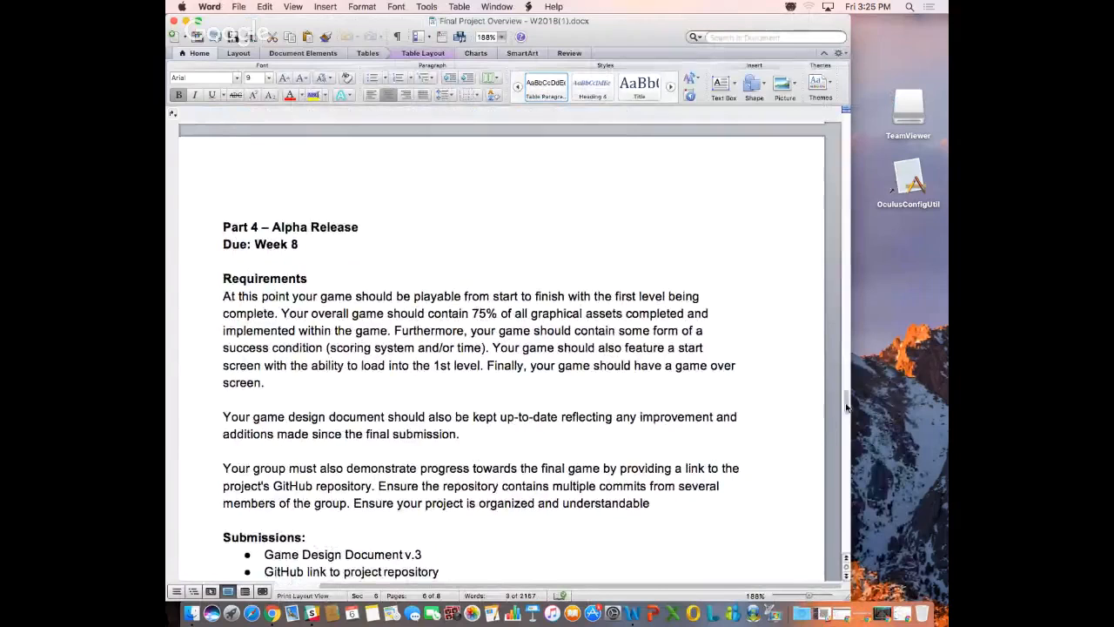
left_click_drag(846, 407, 847, 428)
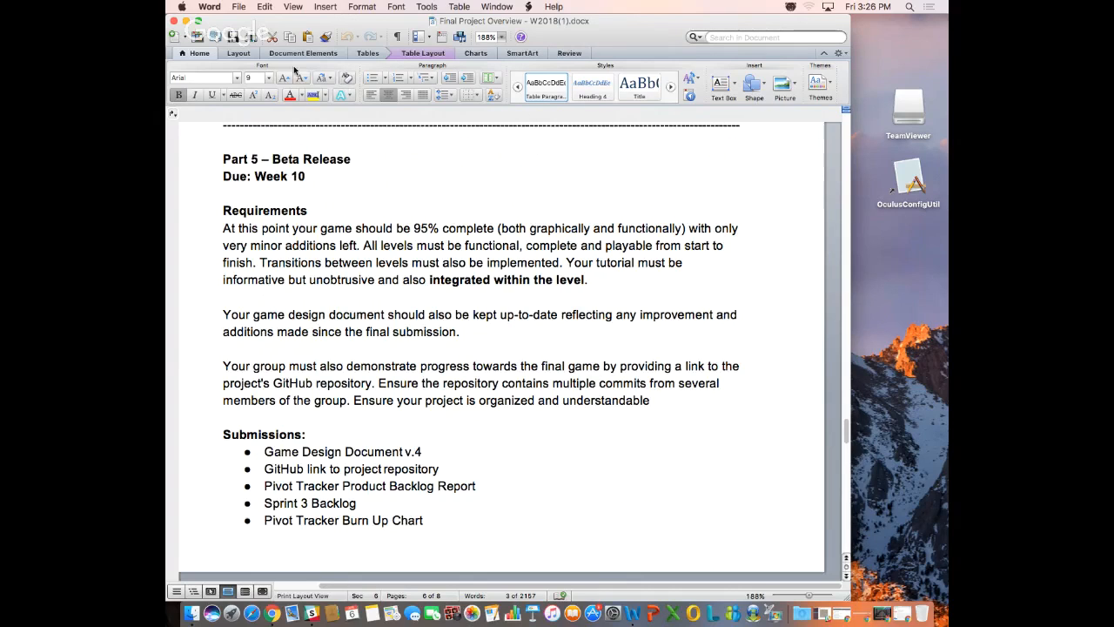
- Minimize the Word document and launch Blender, allowing the downloaded application to open
left_click(186, 21)
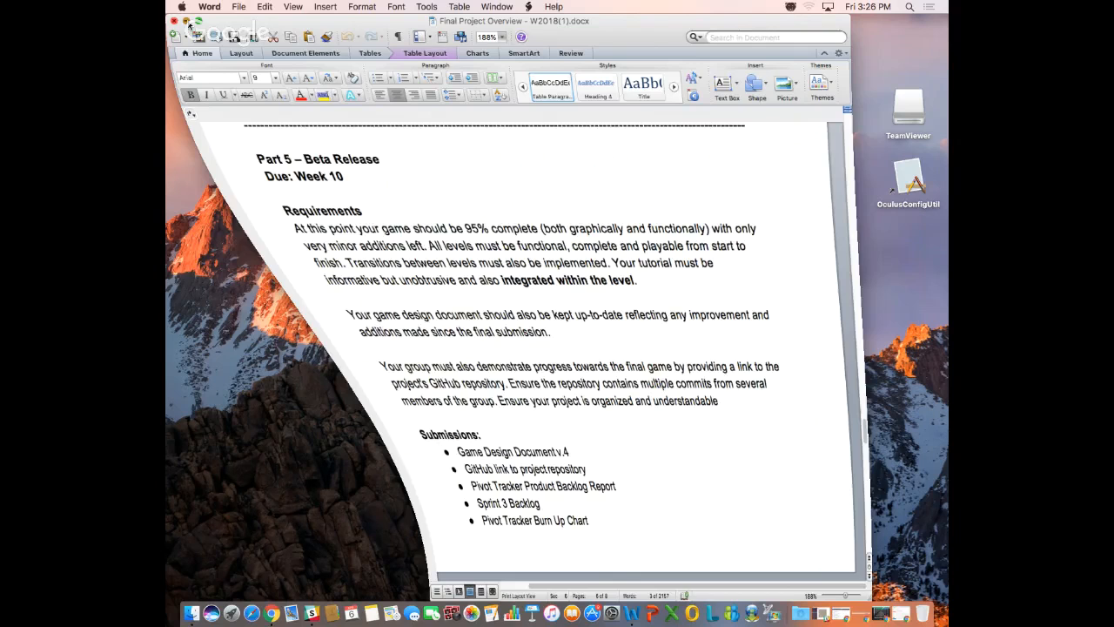
key("super+space")
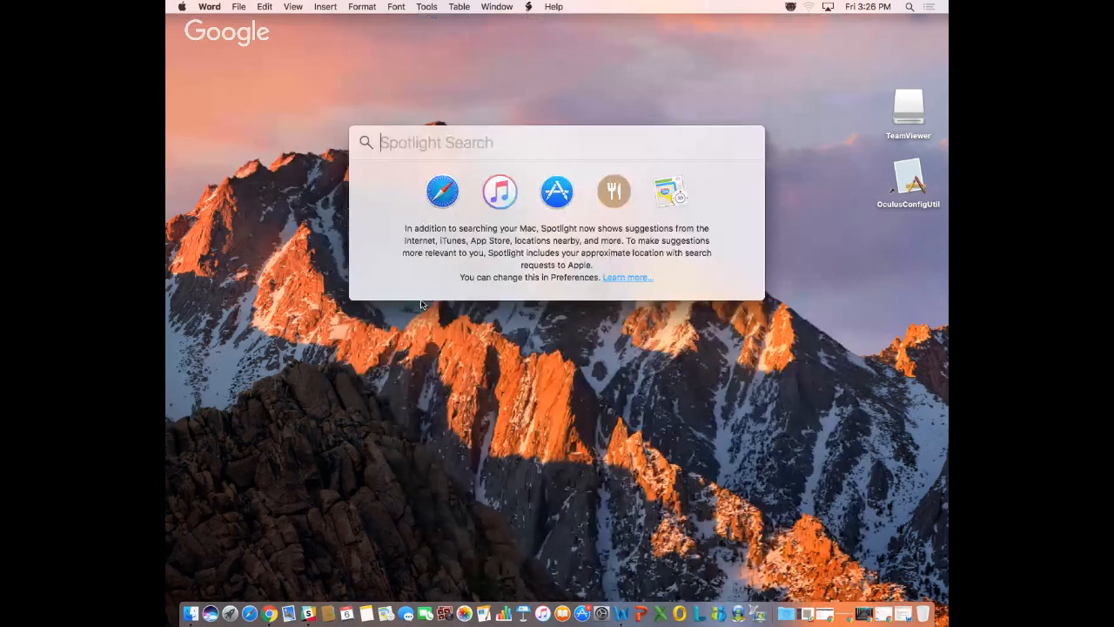
type("blender")
key("Return")
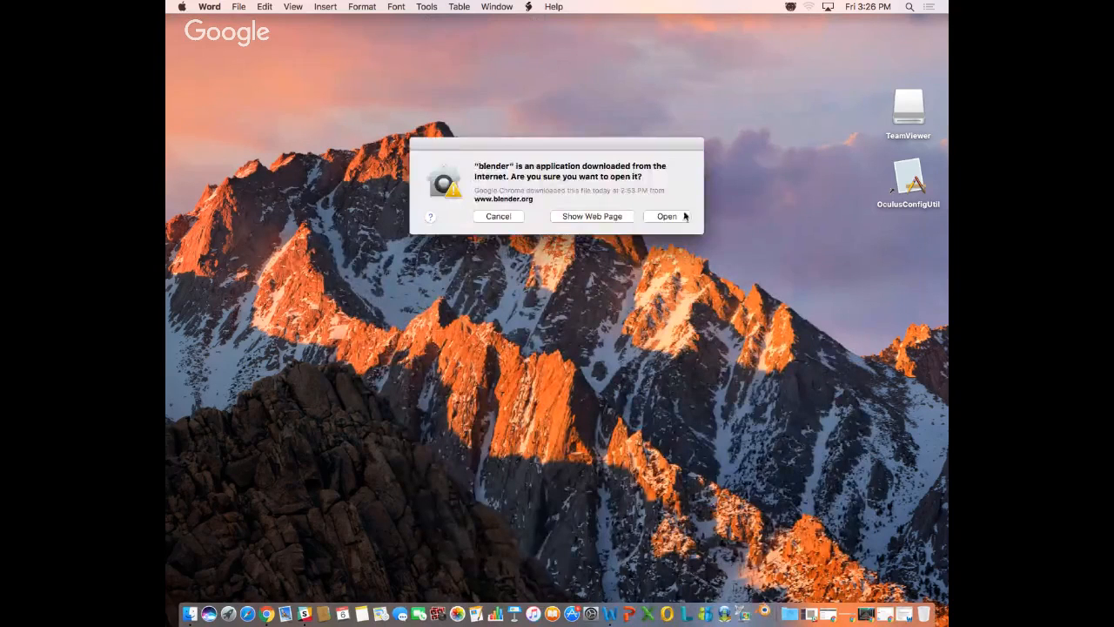
left_click(685, 217)
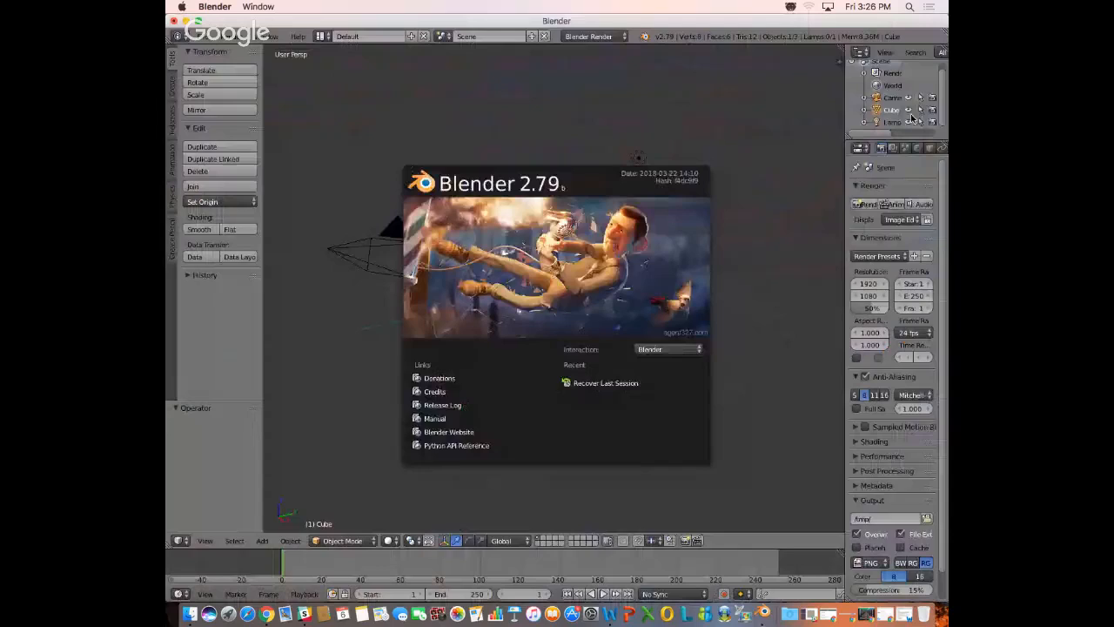
- Dismiss the Blender splash screen and close the default scene's window
right_click(912, 117)
left_click(911, 118)
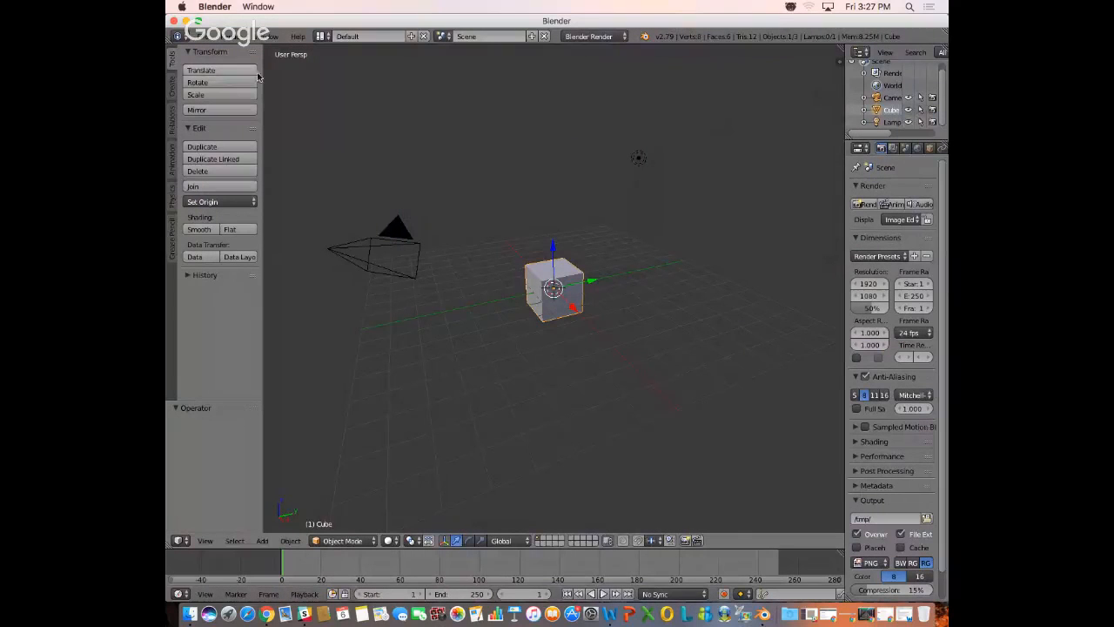
left_click(174, 20)
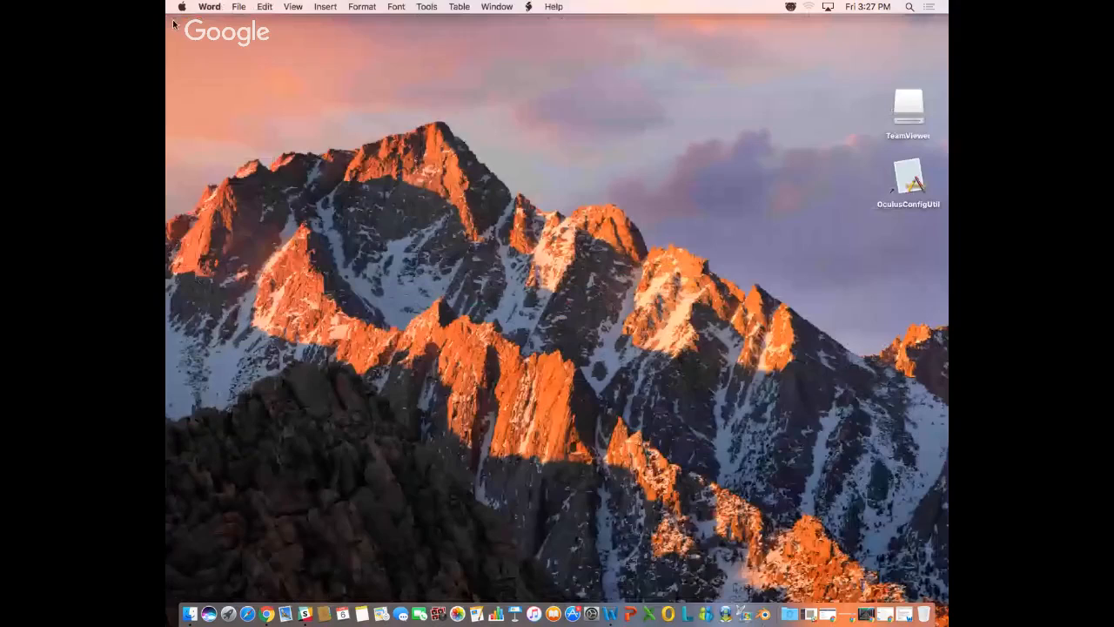
- Eject the TeamViewer disk image from the desktop
left_click(907, 109)
right_click(907, 116)
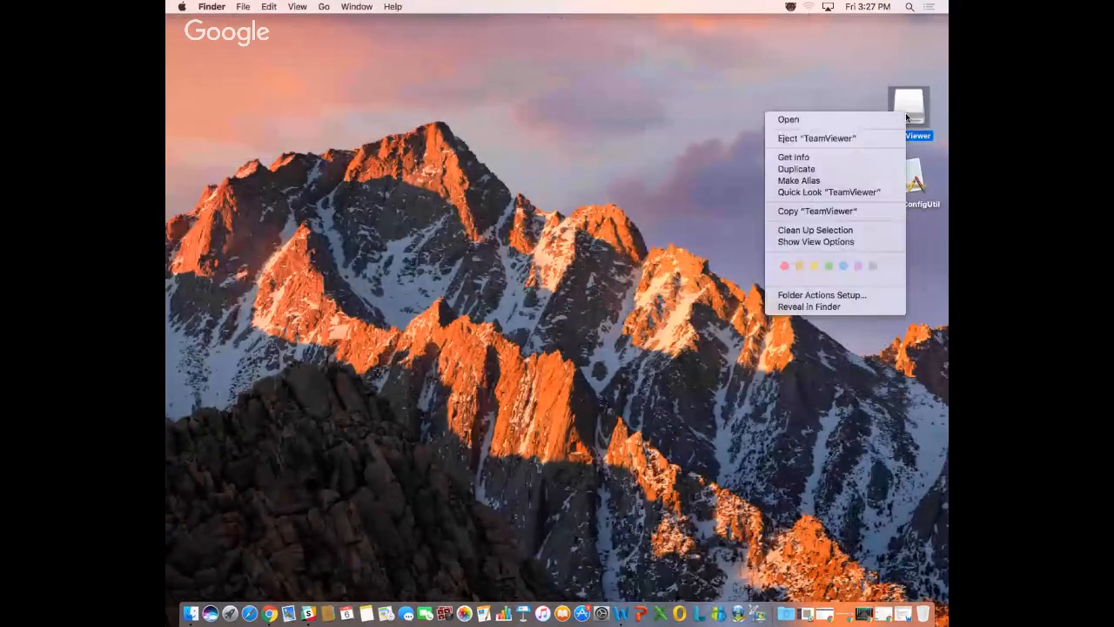
left_click(849, 138)
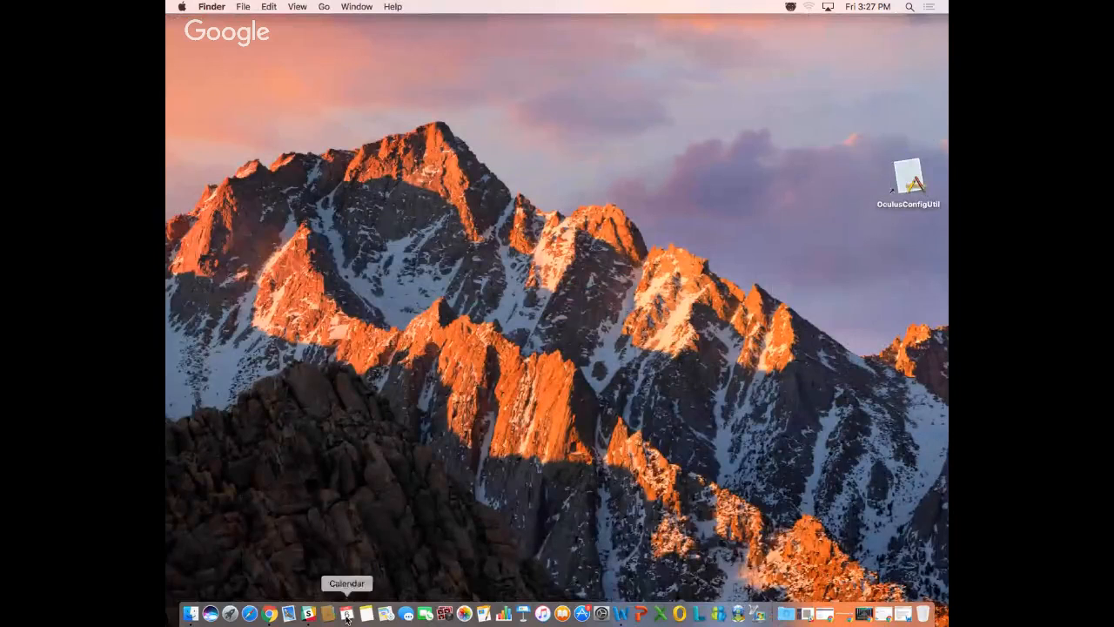
- Switch to Slack and download the tileset.blend file shared in the #general channel on March 28th
left_click(308, 614)
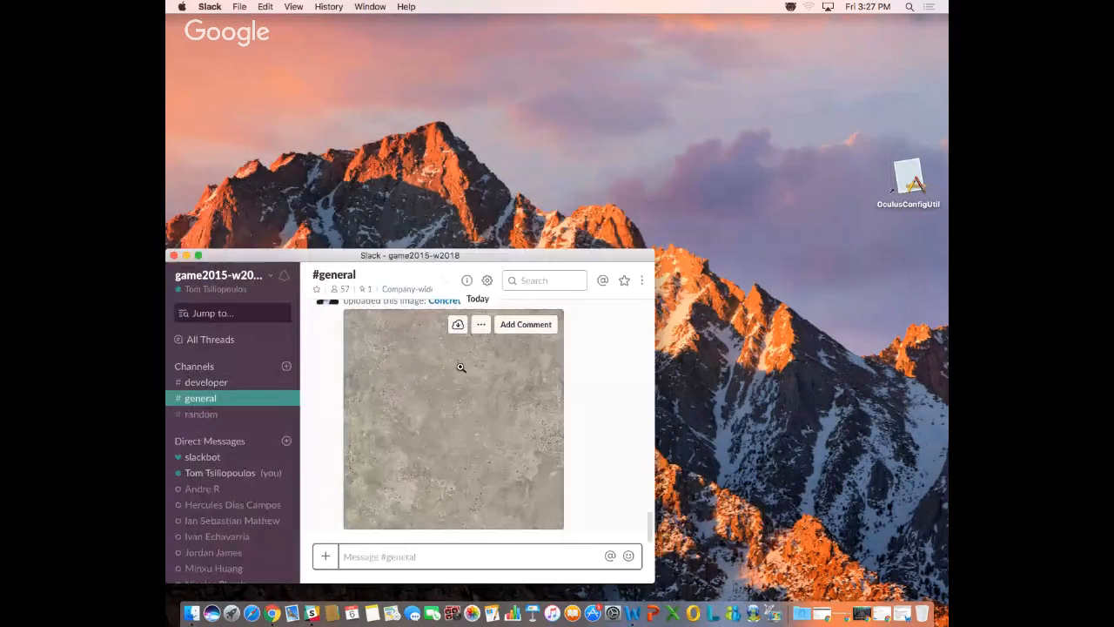
left_click_drag(372, 257, 445, 99)
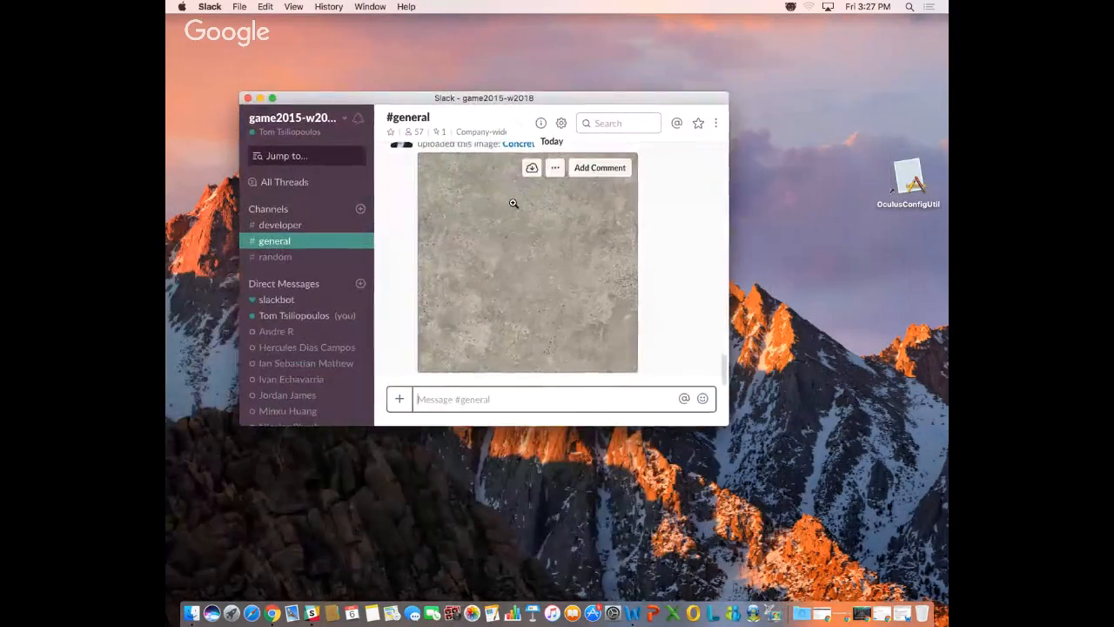
scroll(512, 201, "up", 5)
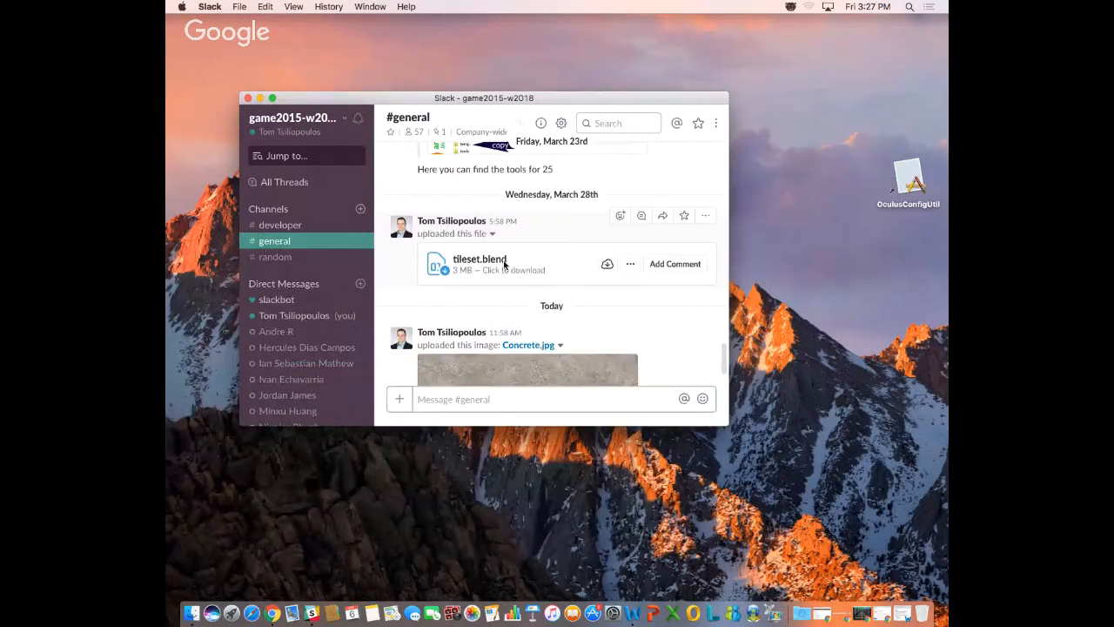
left_click(606, 264)
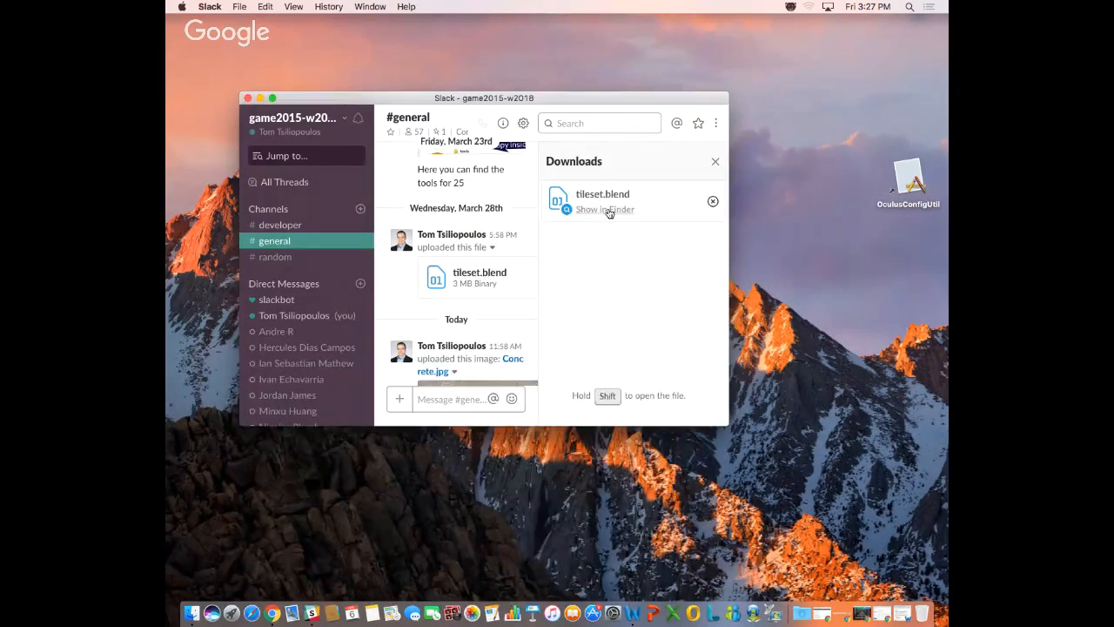
- Reveal the downloaded tileset.blend in Finder and open it in Blender
left_click(608, 209)
left_click_drag(463, 268, 446, 139)
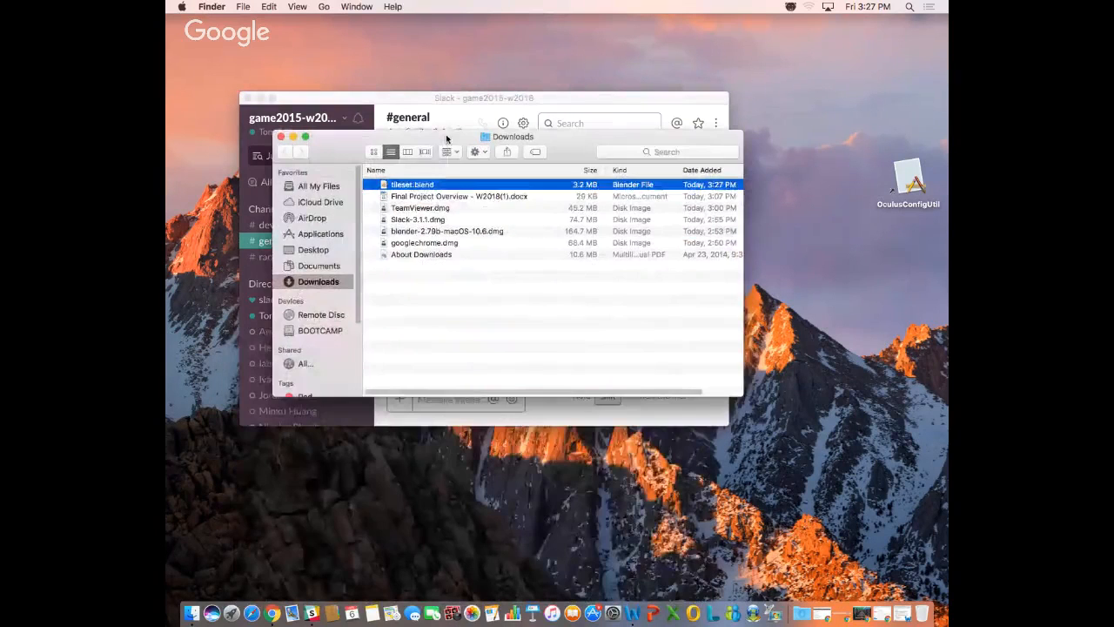
double_click(422, 186)
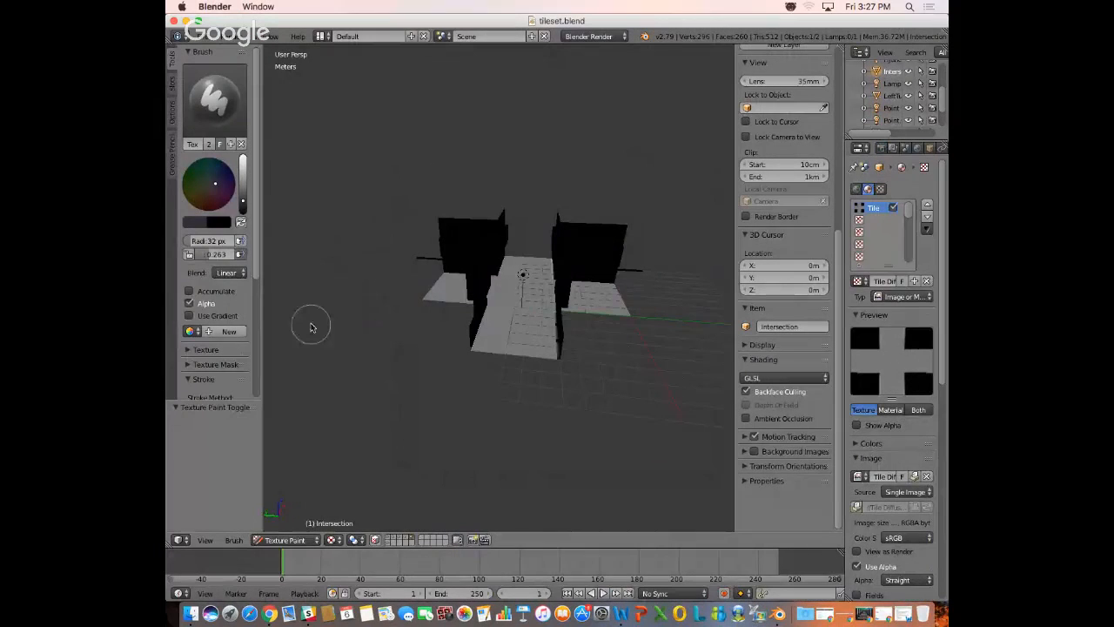
- Switch the Intersection tile from Texture Paint to Object Mode and hide the viewport properties sidebar
left_click(294, 540)
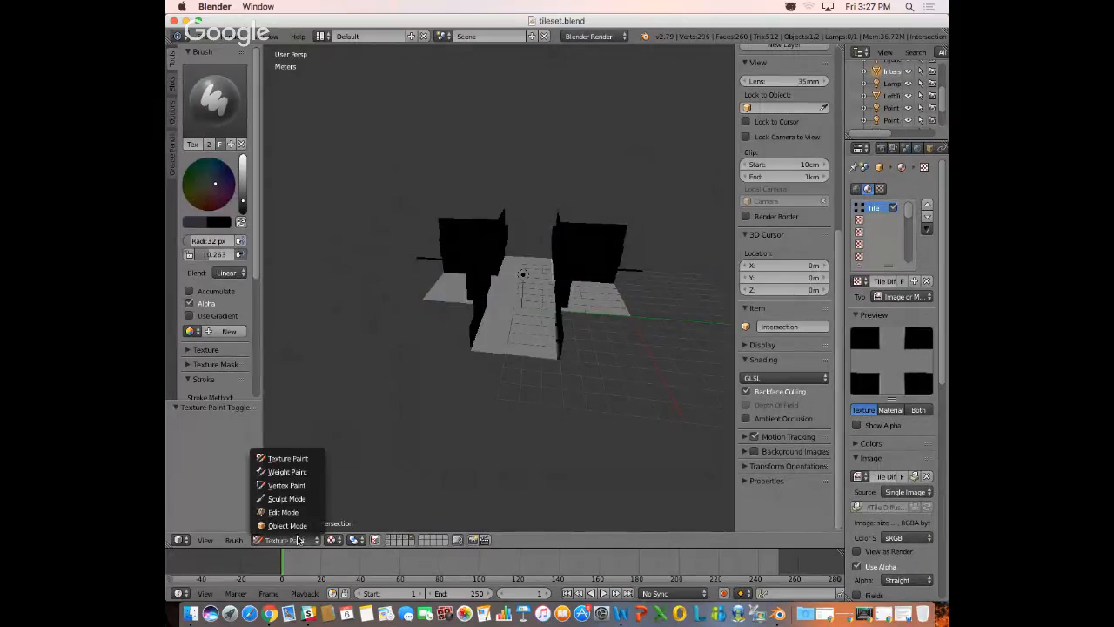
left_click(288, 526)
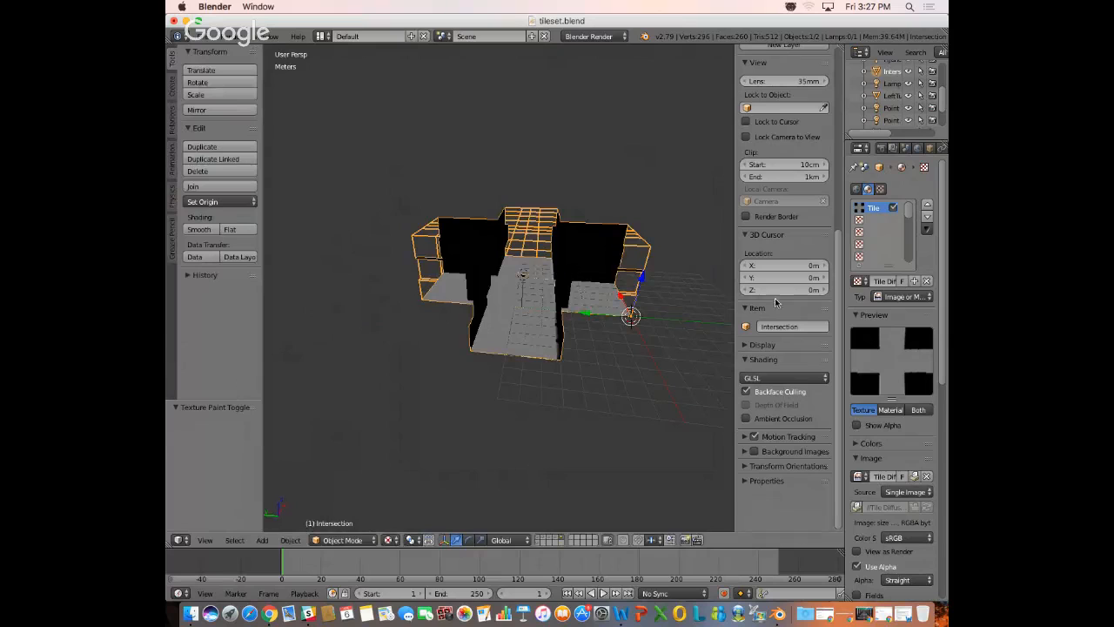
key("n")
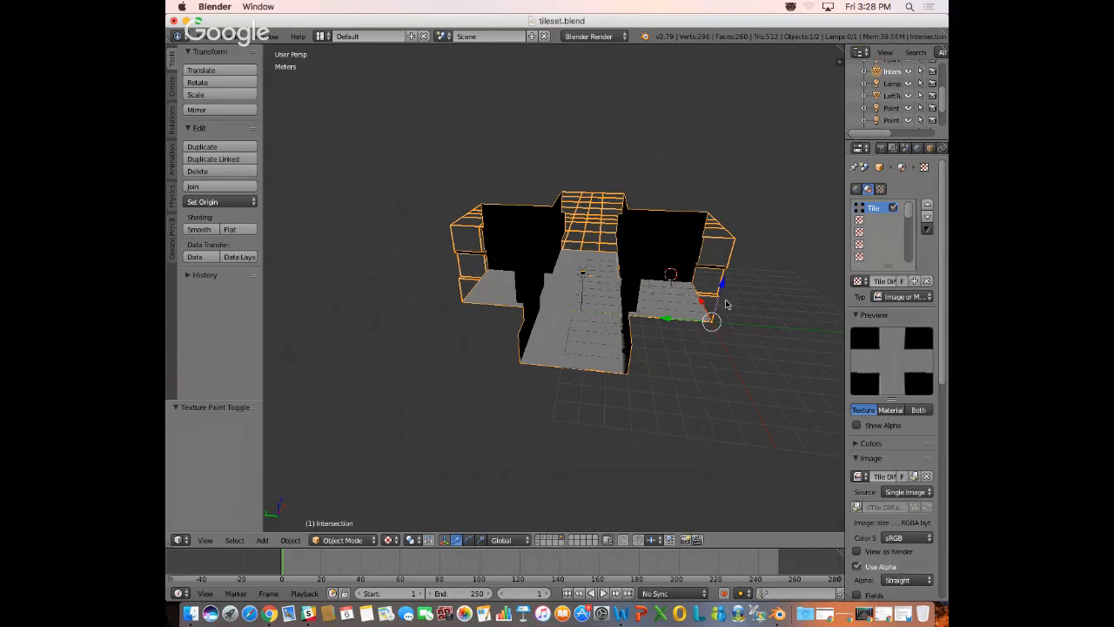
scroll(679, 348, "up", 1)
key("g")
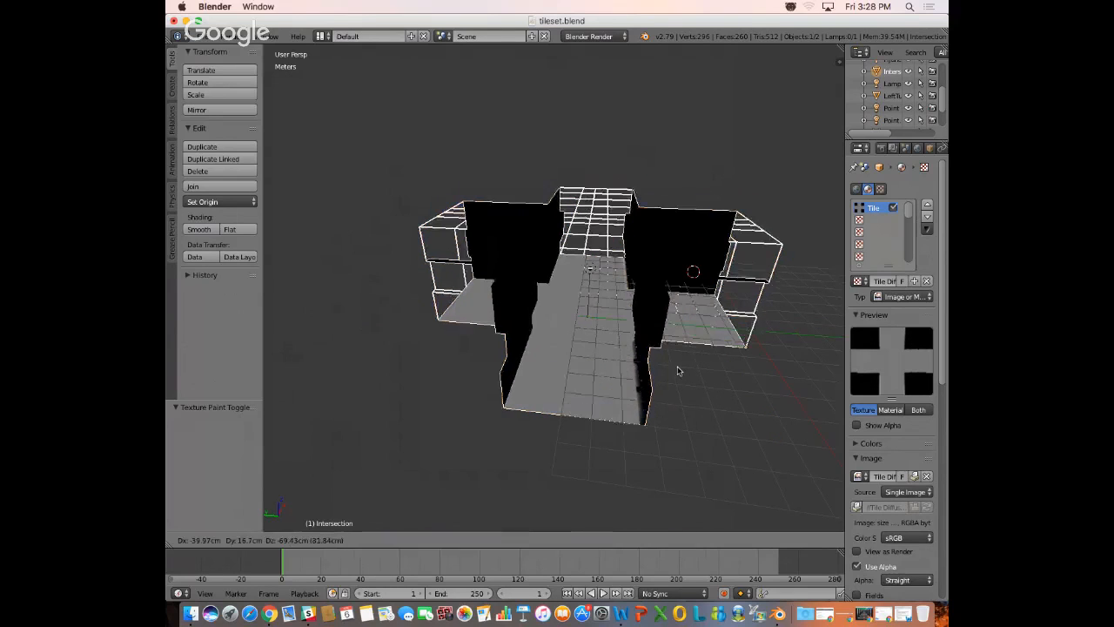
key("Escape")
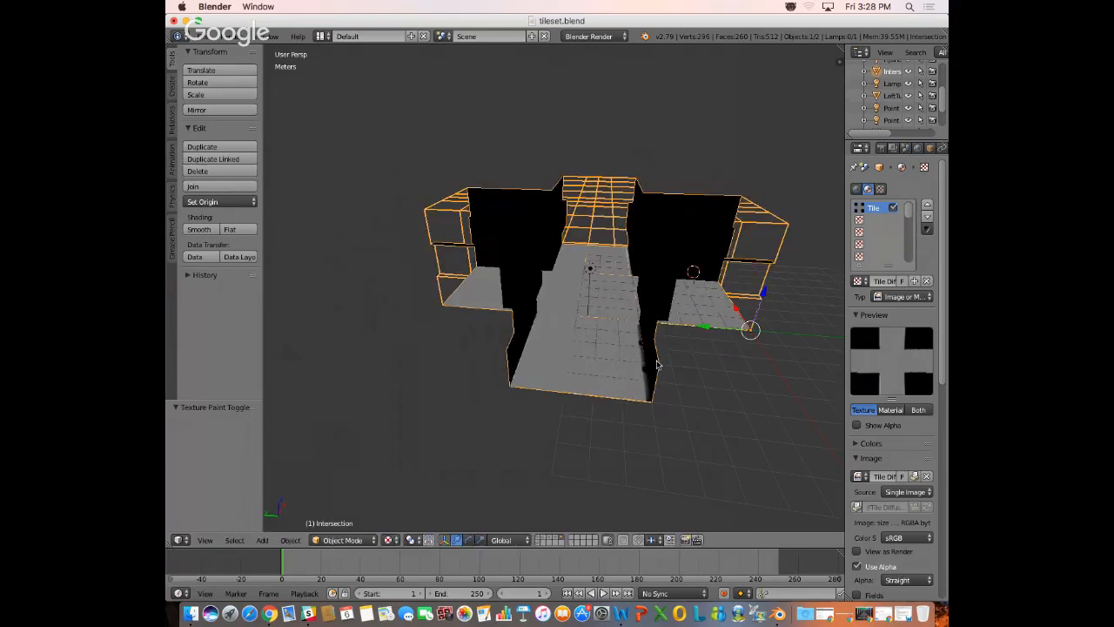
key("super+z")
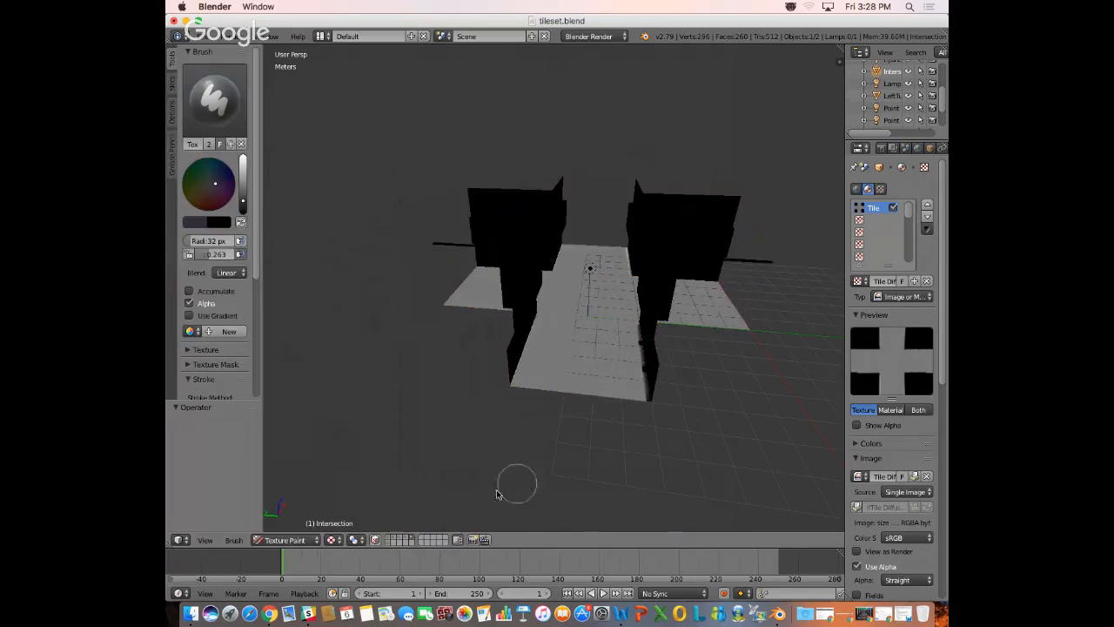
left_click(315, 543)
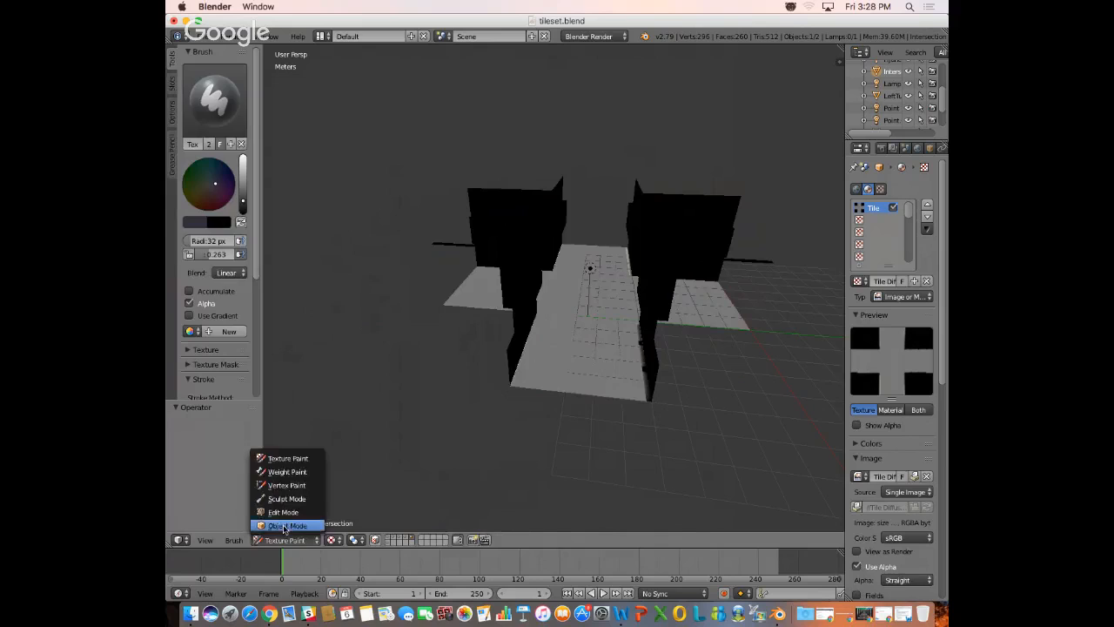
left_click(285, 527)
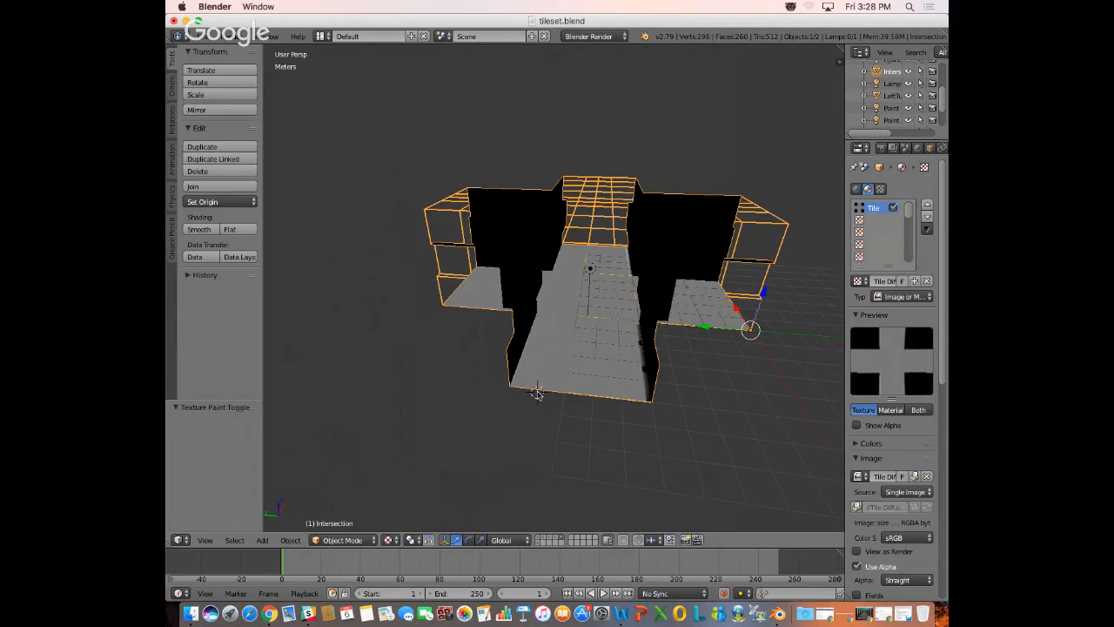
- Place the 3D cursor on the grid in front of the Intersection tile
scroll(531, 405, "down", 4)
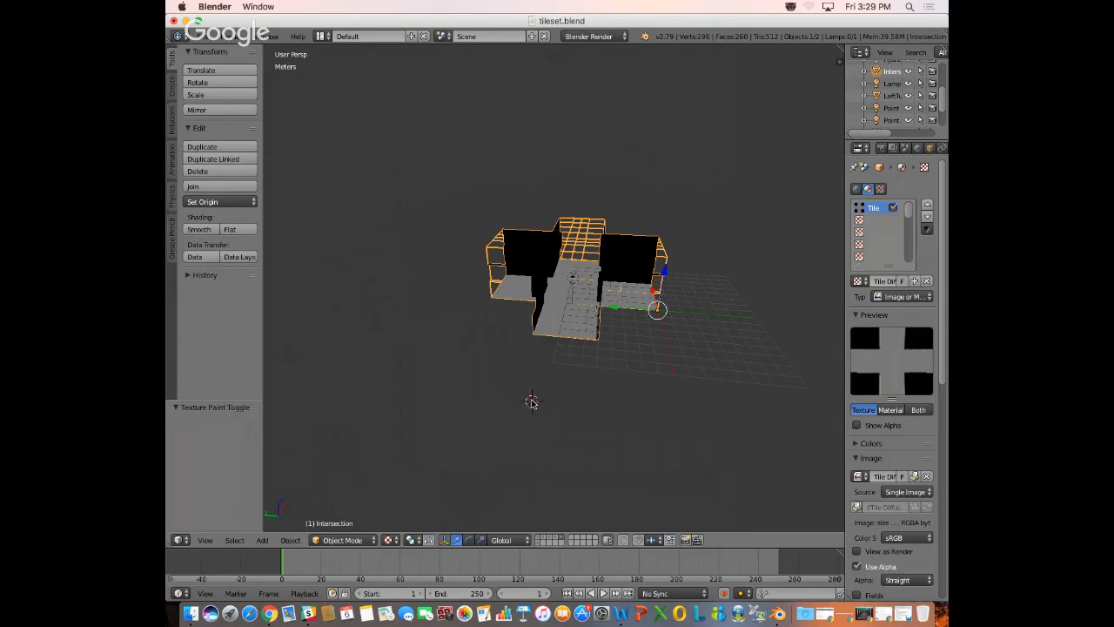
left_click(657, 389)
scroll(563, 277, "up", 1)
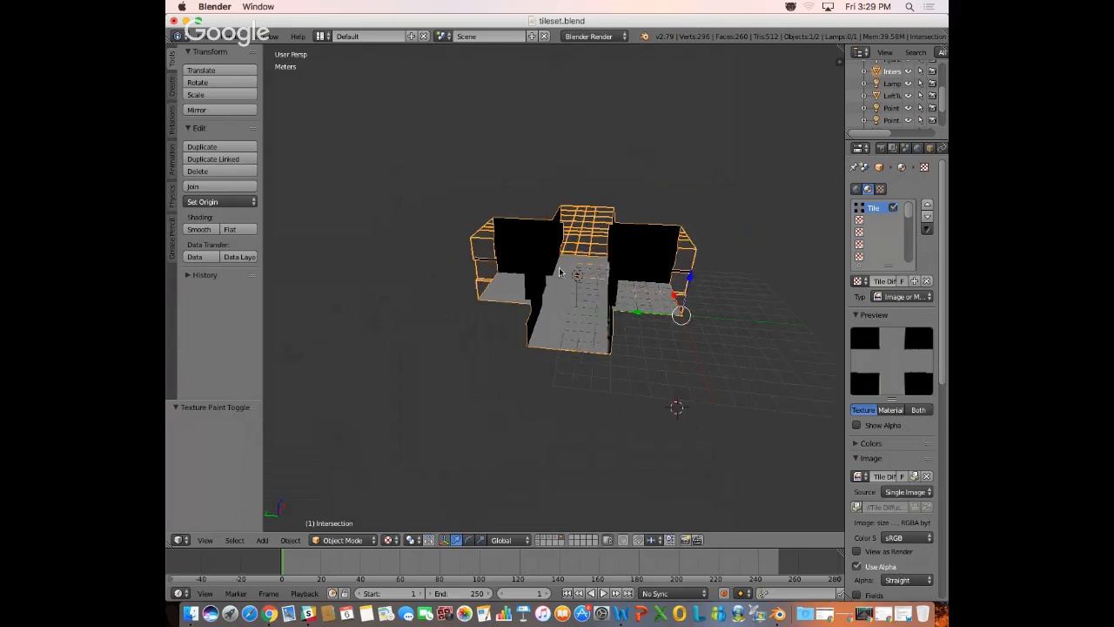
scroll(617, 278, "up", 2)
scroll(618, 277, "down", 1)
middle_click_drag(718, 279, 676, 299)
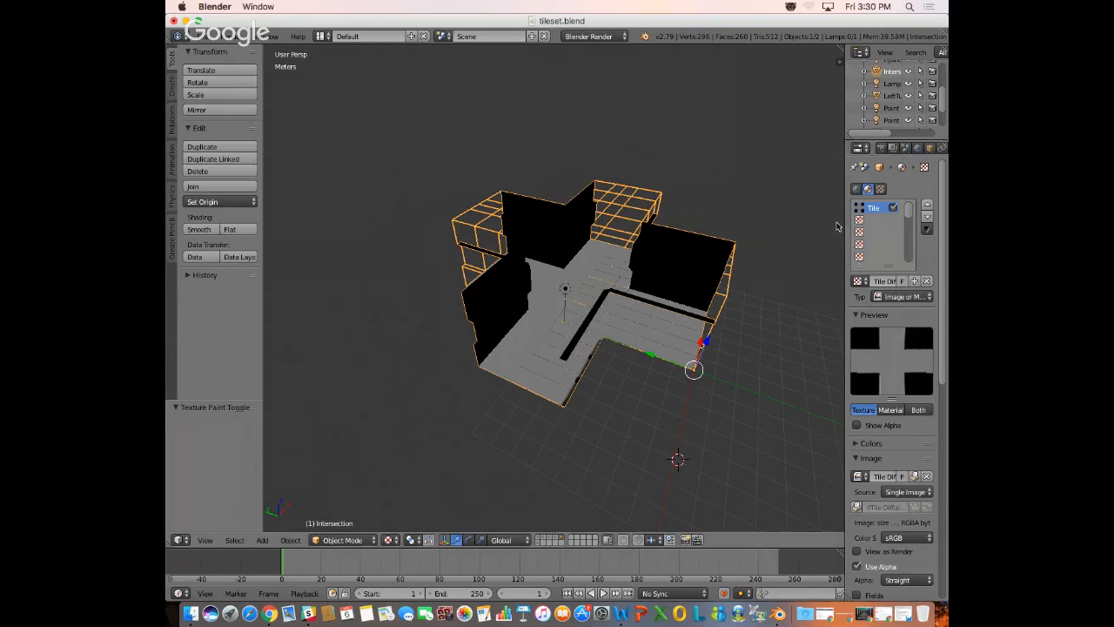
- Unlink the Tile Diffuse Color texture from the Tile material and set the viewport shading to Solid
left_click_drag(841, 221, 801, 222)
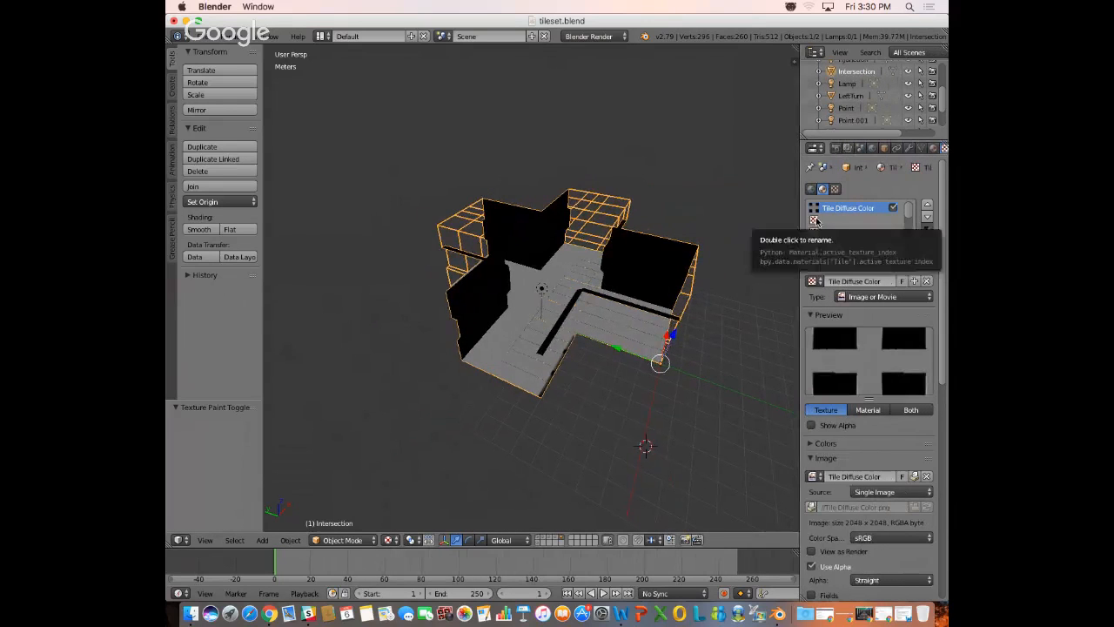
left_click(926, 281)
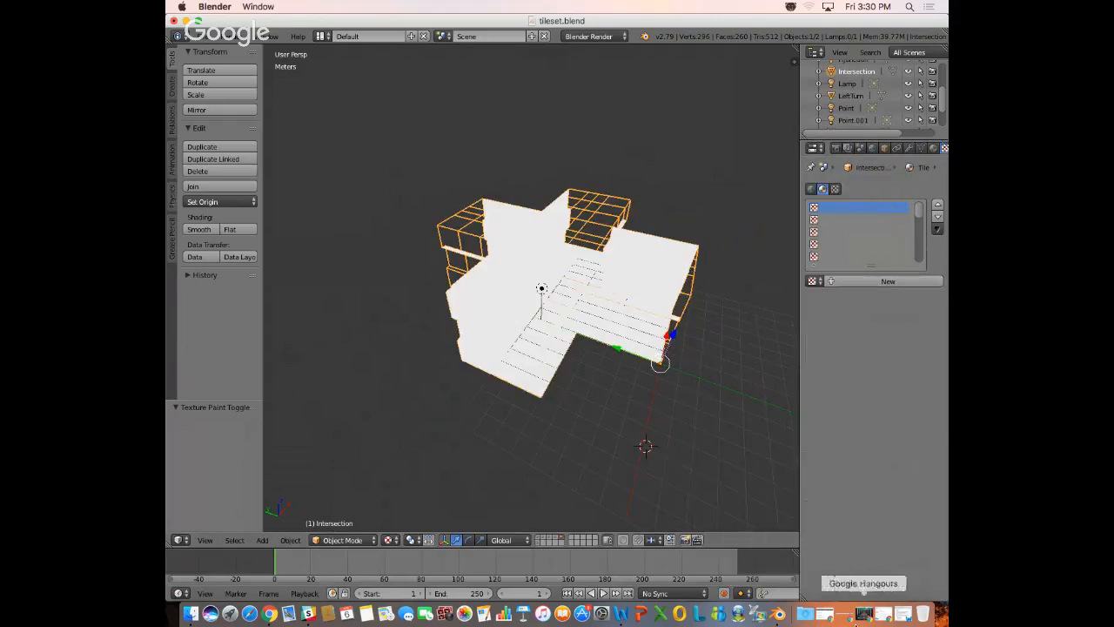
left_click(390, 540)
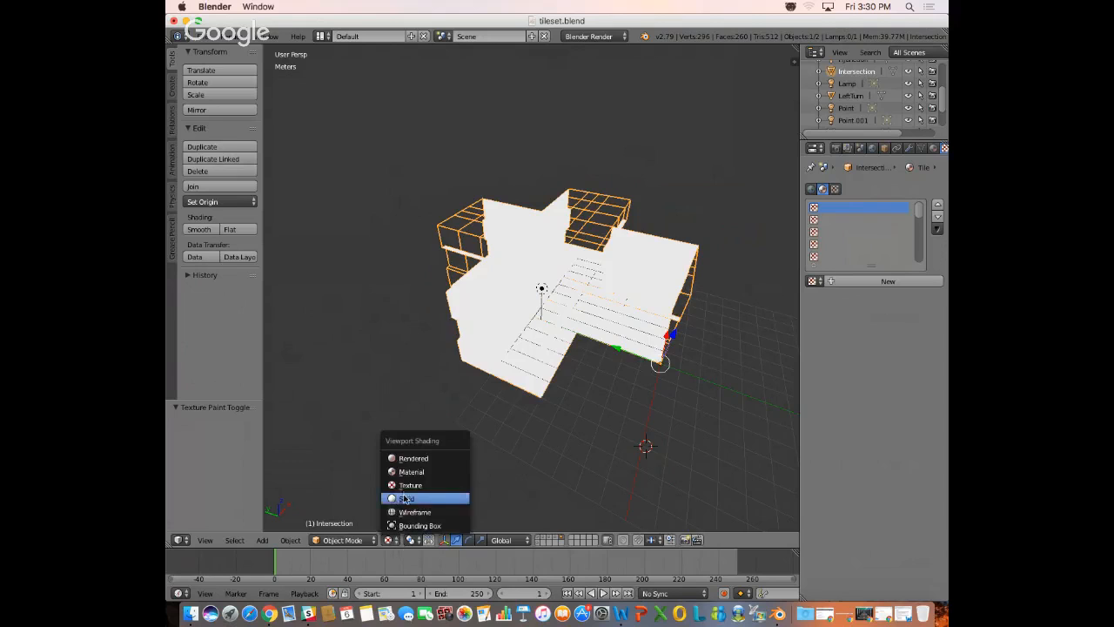
left_click(404, 498)
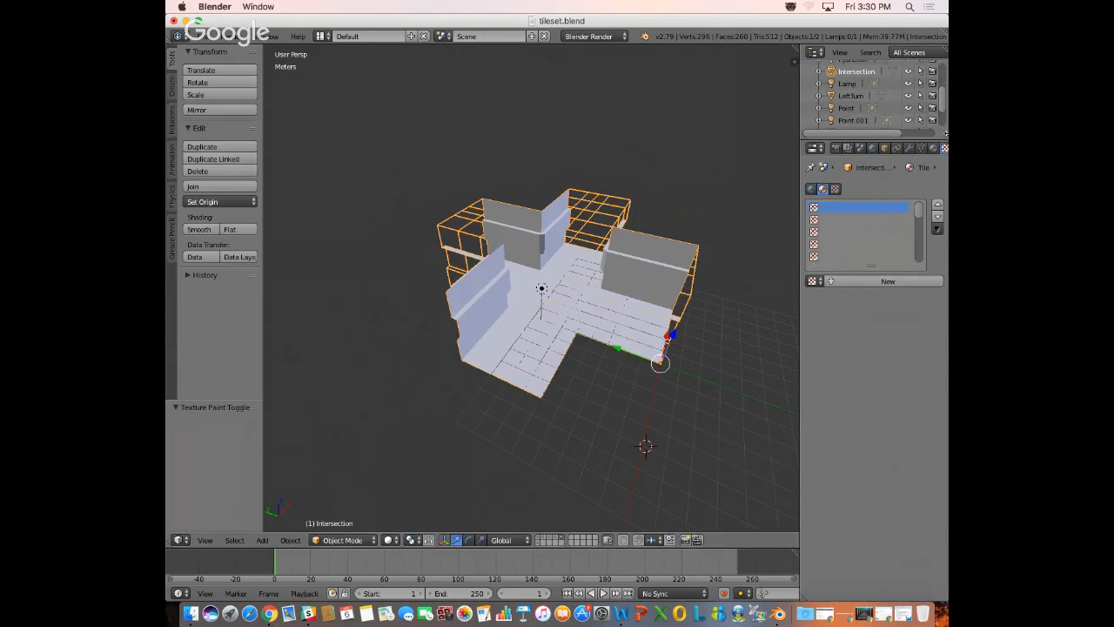
- Turn off Shadeless shading for the Tile material on the Intersection tile
left_click(933, 148)
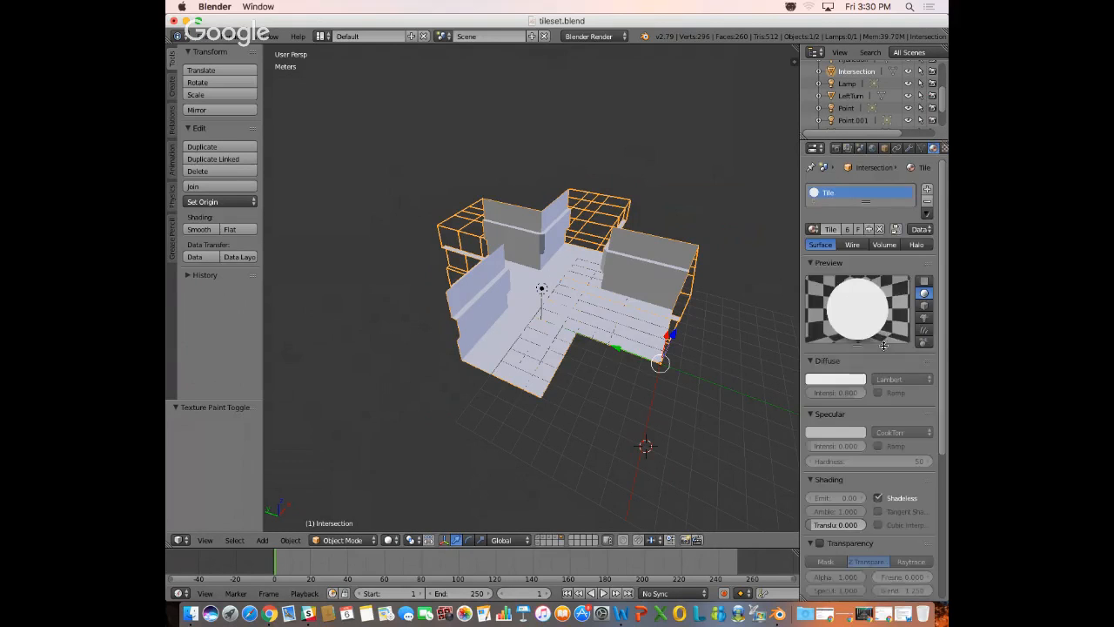
left_click(877, 498)
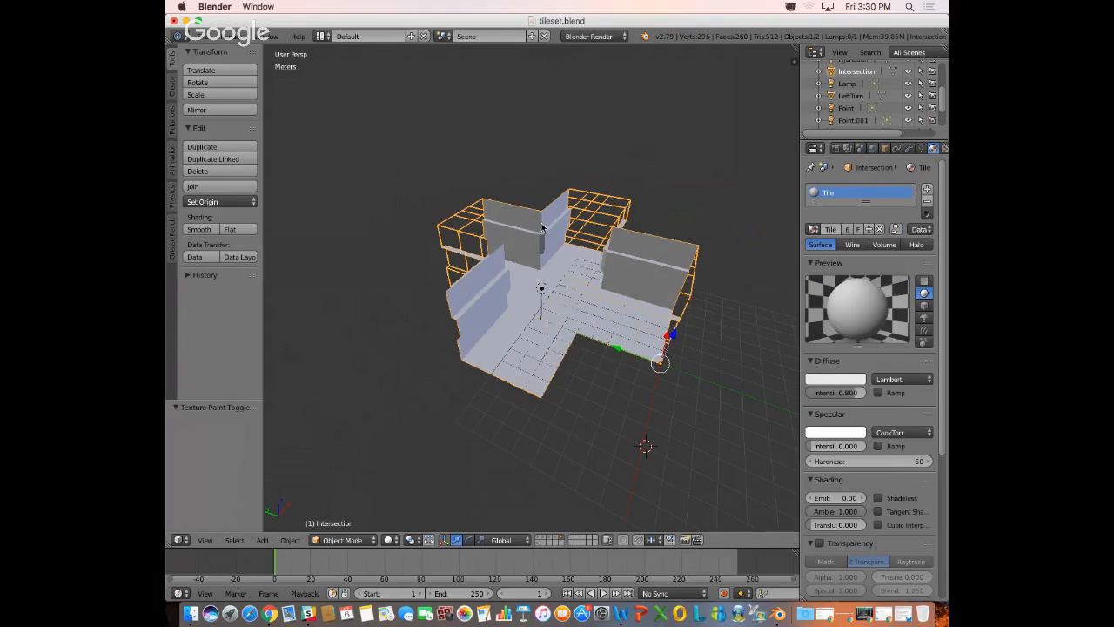
middle_click_drag(547, 228, 578, 239)
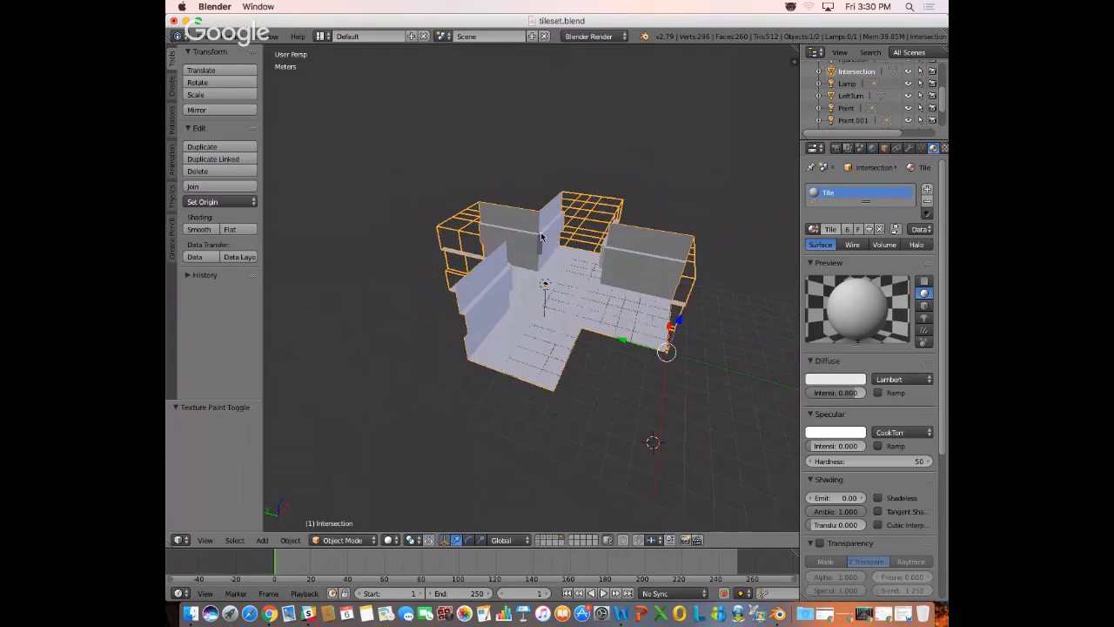
scroll(544, 236, "up", 2)
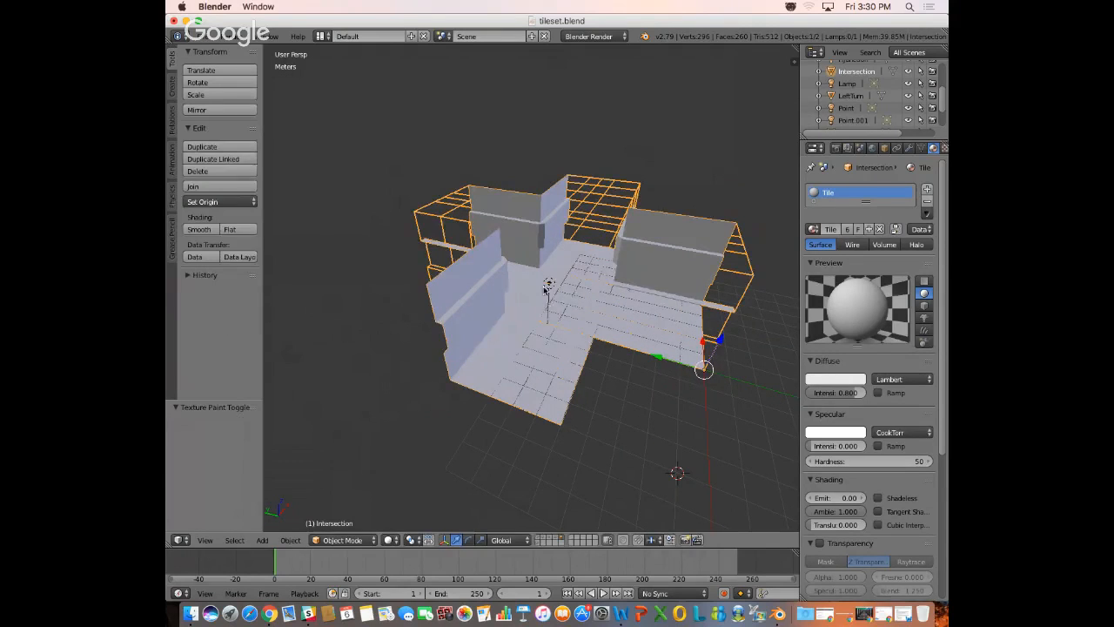
- Enter Edit Mode on the Intersection tile and try to select the point lamp at its centre
key("Tab")
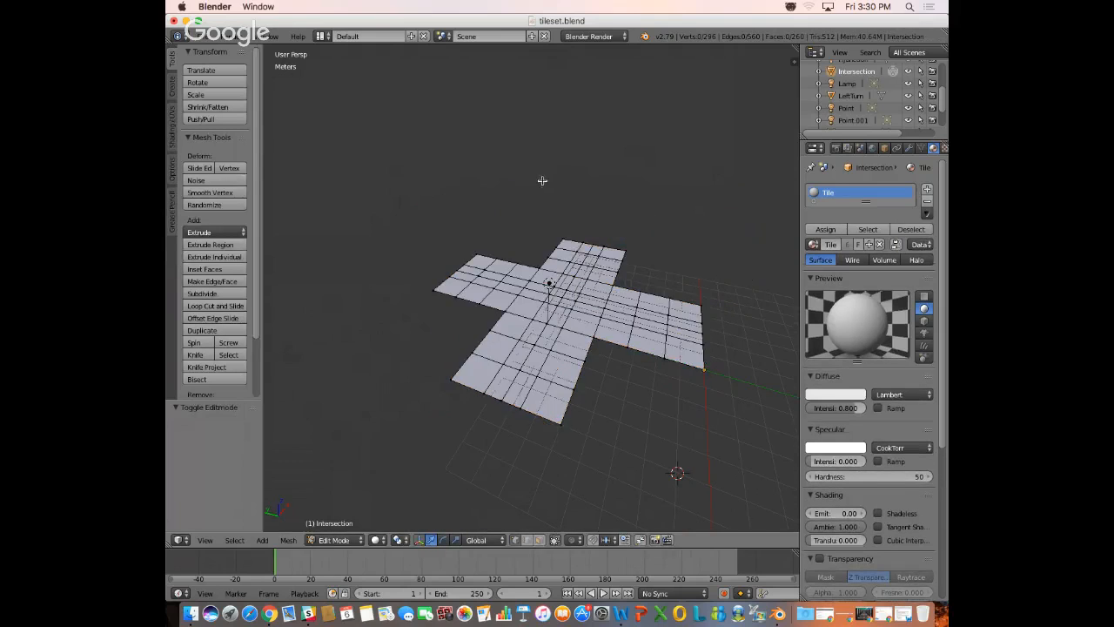
middle_click_drag(542, 180, 583, 186)
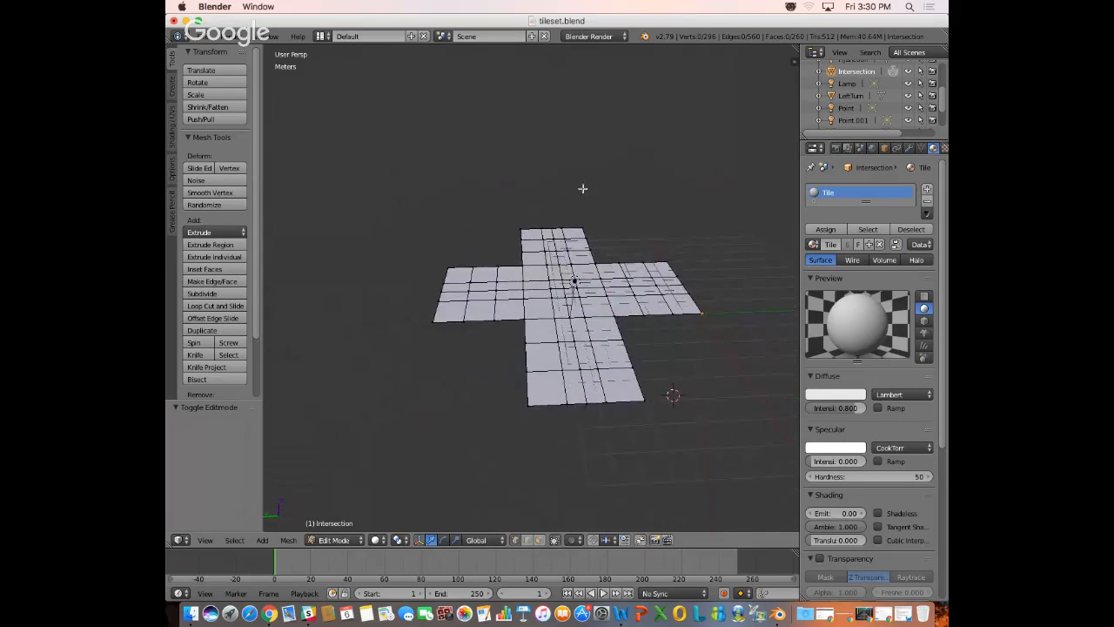
right_click(575, 287)
right_click(575, 280)
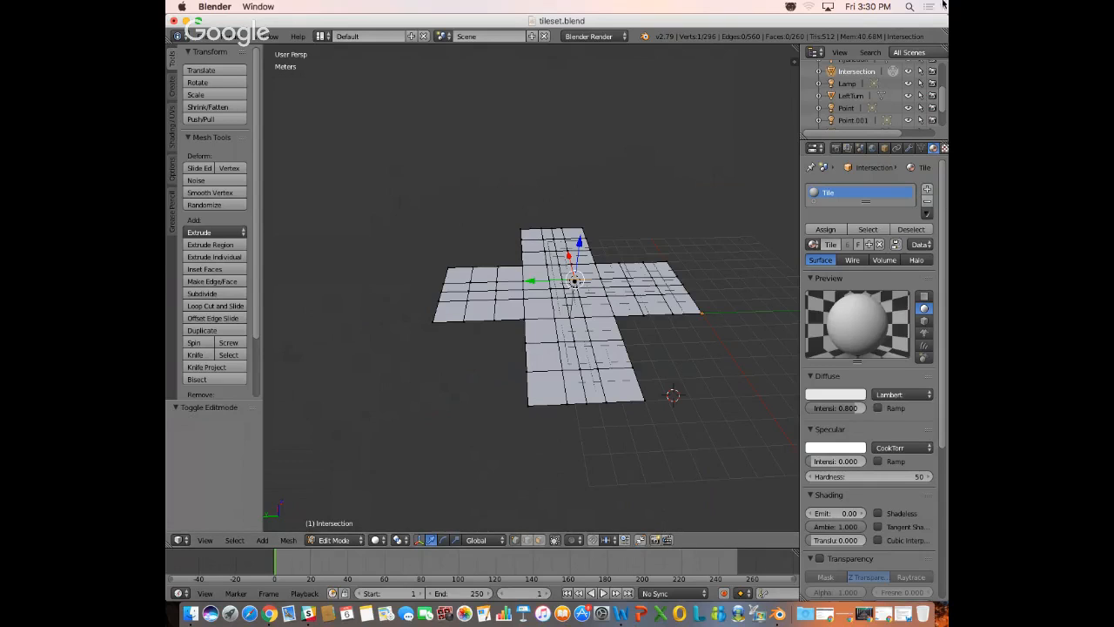
- Leave the mesh editing by selecting the Lamp object and hide the Point.001 lamp in the viewport
left_click(849, 84)
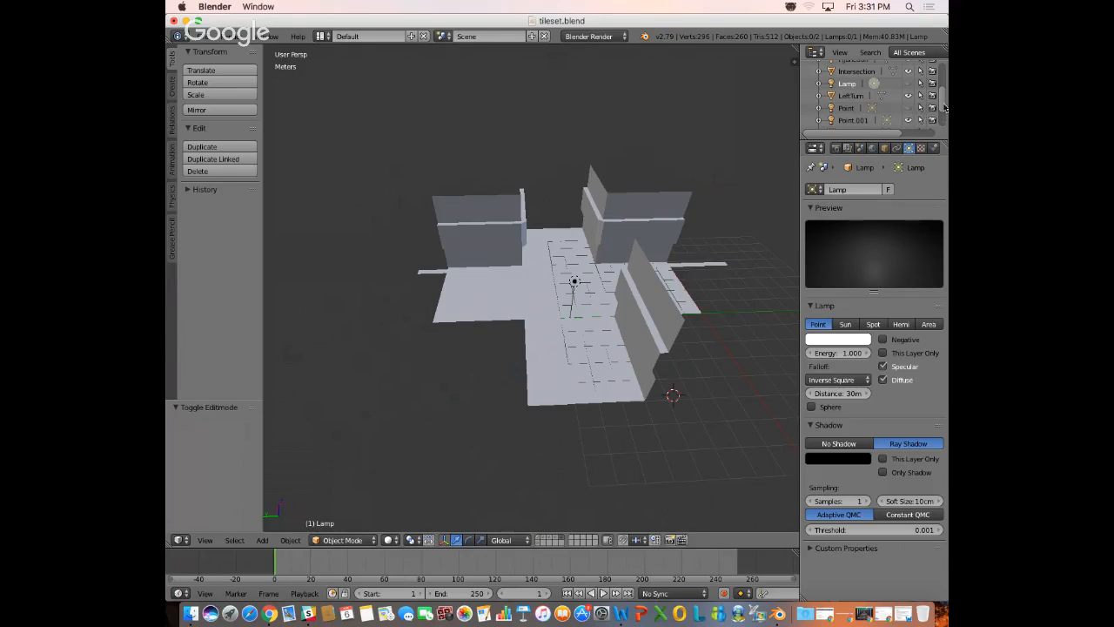
scroll(945, 107, "down", 3)
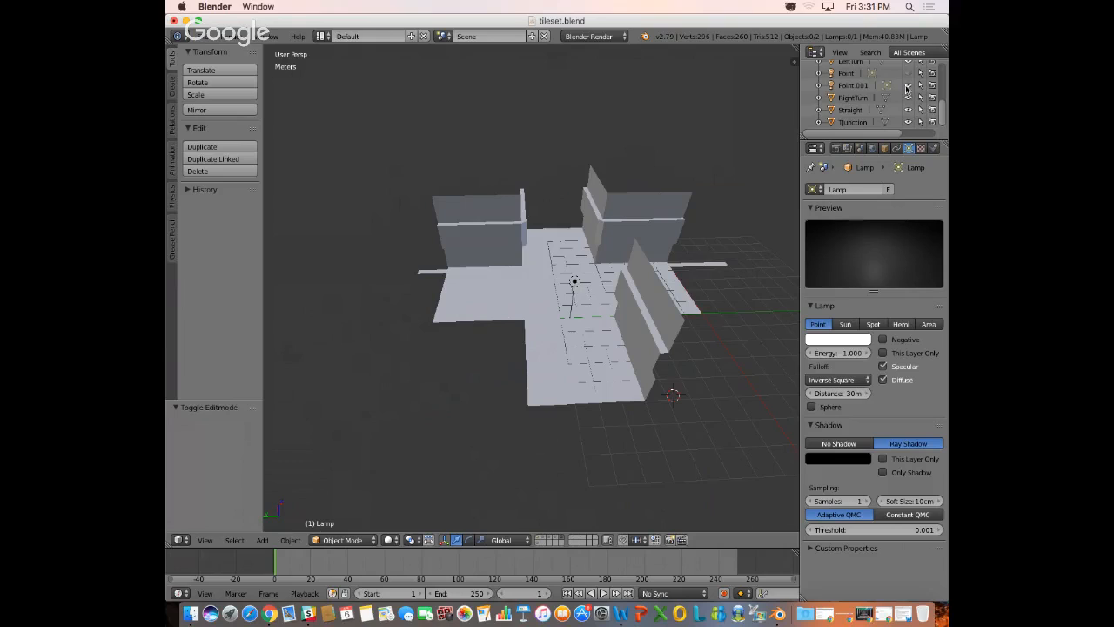
left_click(908, 85)
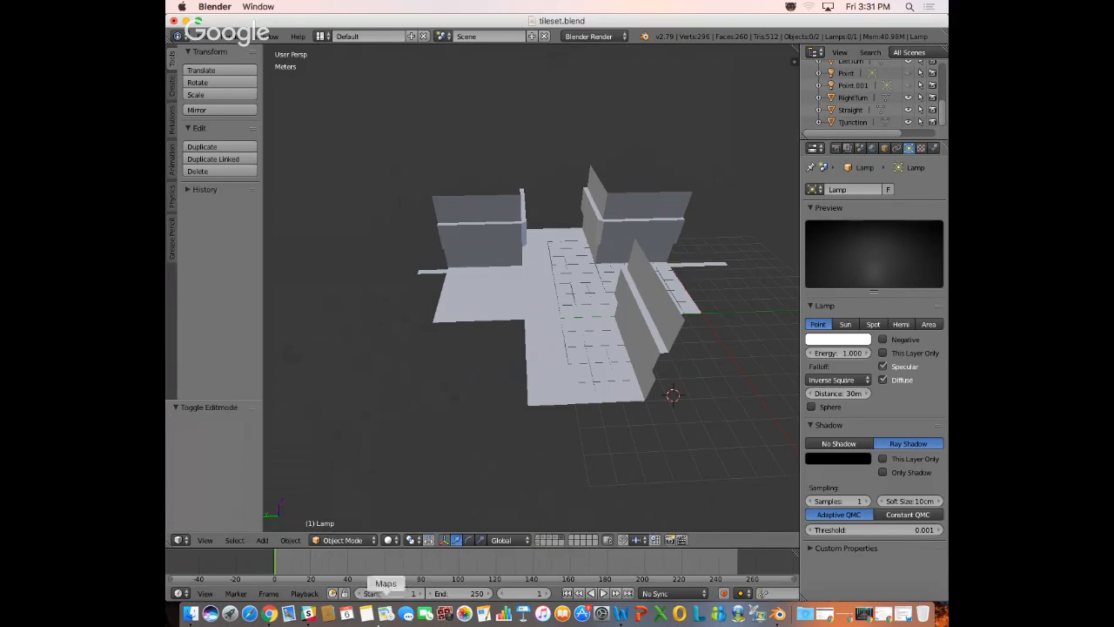
- Show the scene layers one at a time to examine each tile, ending on the Intersection layer
left_click(539, 541)
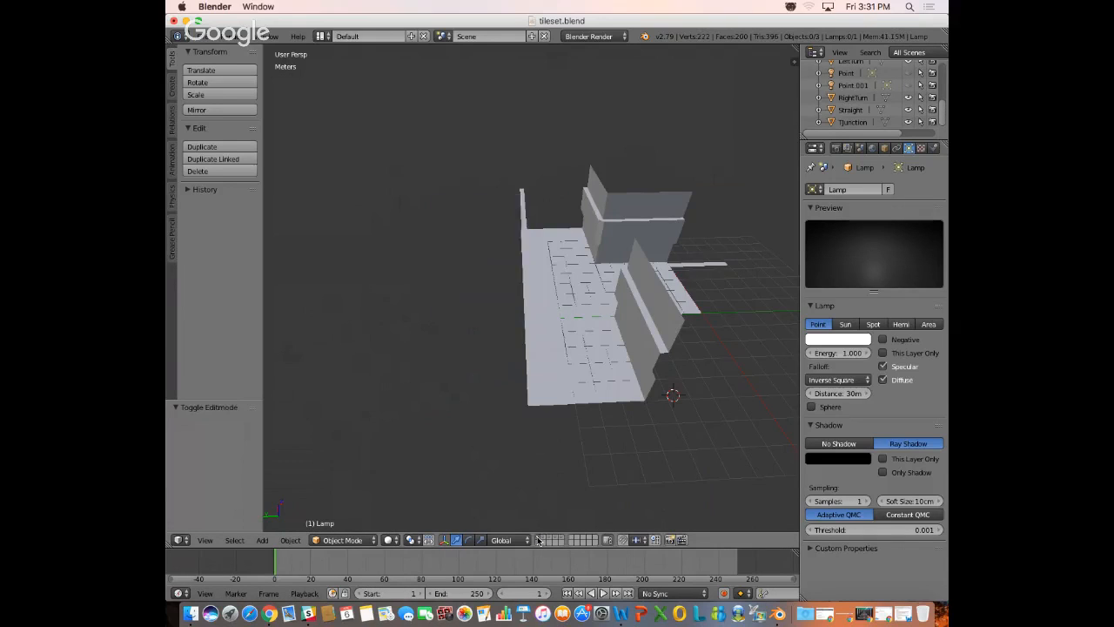
left_click(543, 541)
left_click(550, 541)
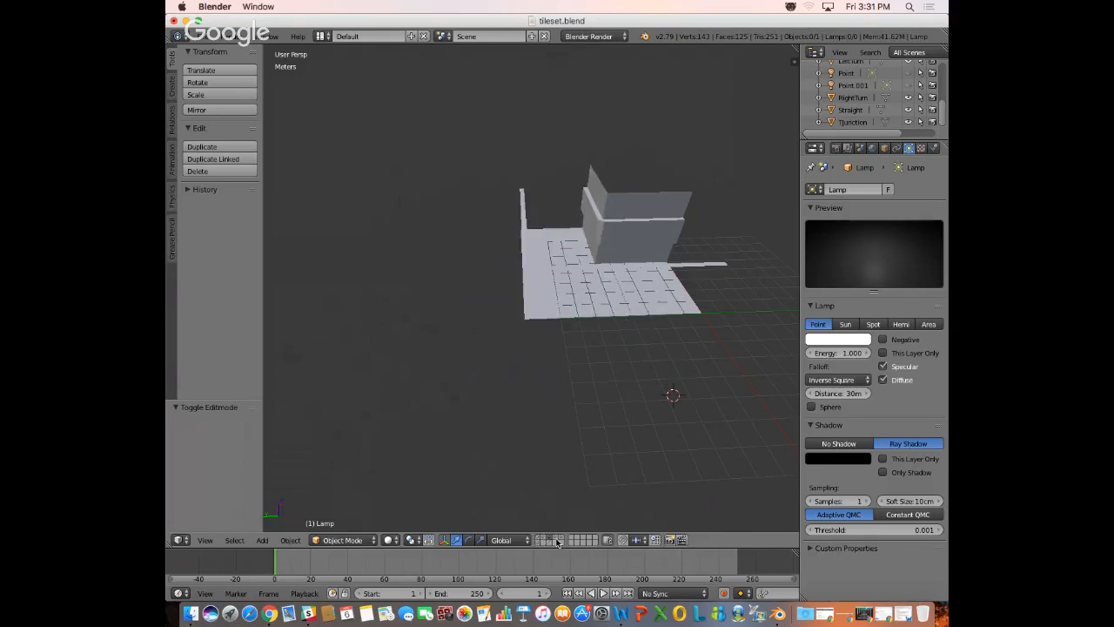
left_click(557, 540)
left_click(562, 540)
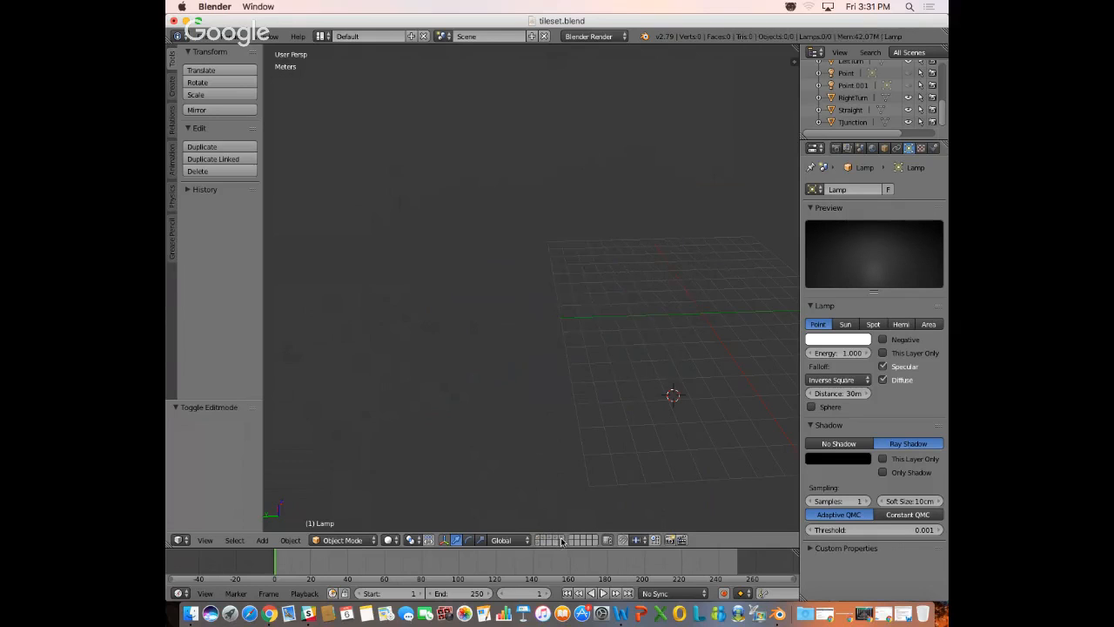
left_click(561, 538)
- Select the Intersection tile and switch it to Edit Mode
middle_click_drag(589, 254, 537, 195)
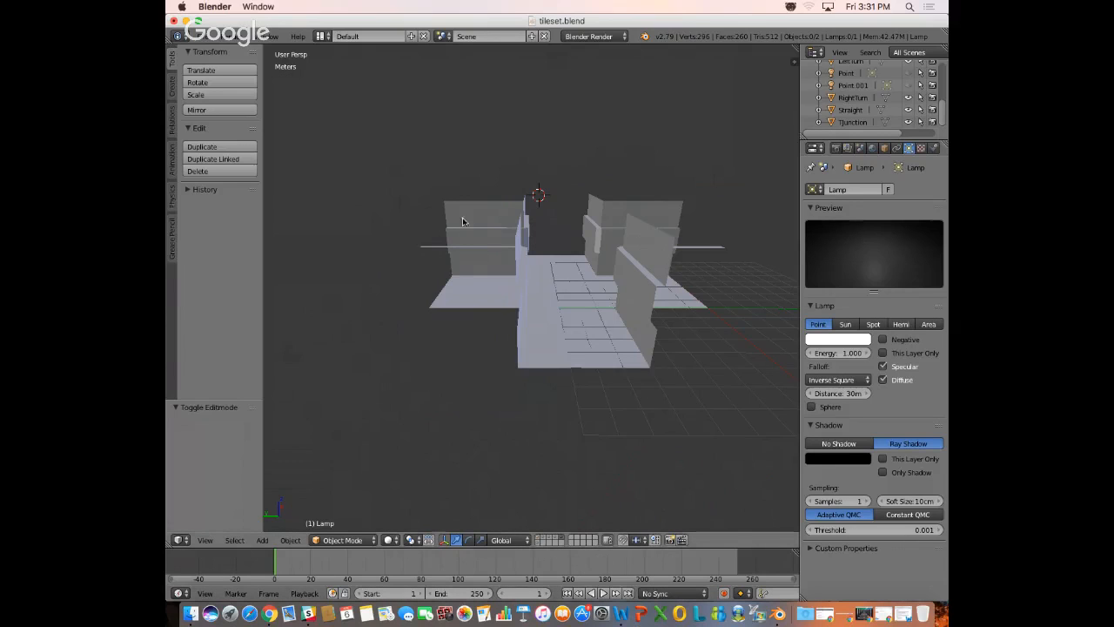
middle_click_drag(474, 217, 463, 252)
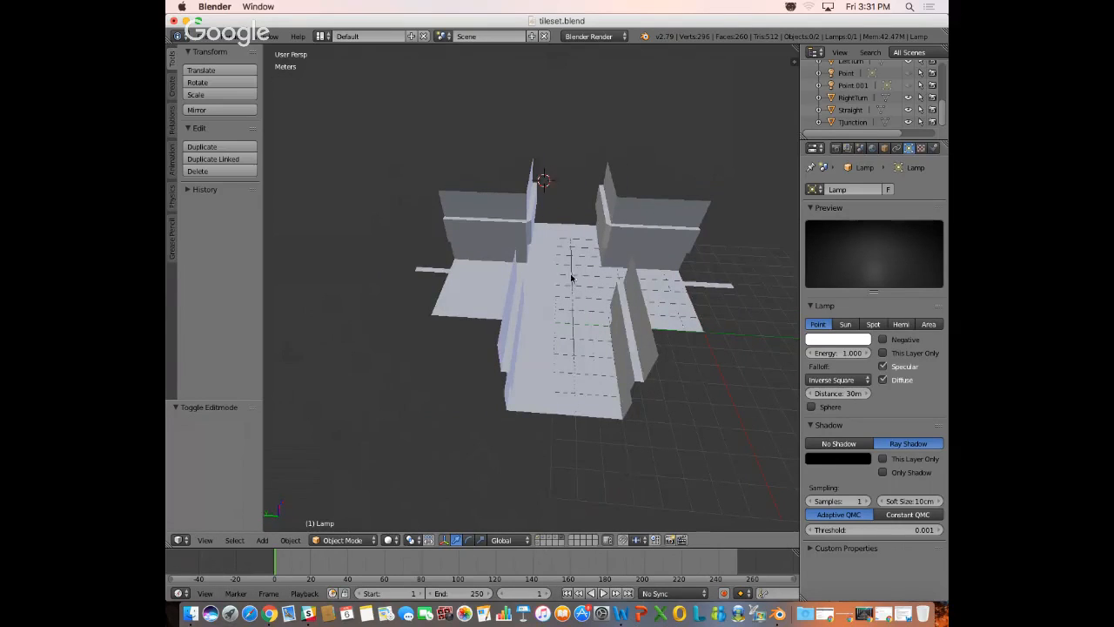
middle_click_drag(571, 277, 524, 253)
left_click(348, 541)
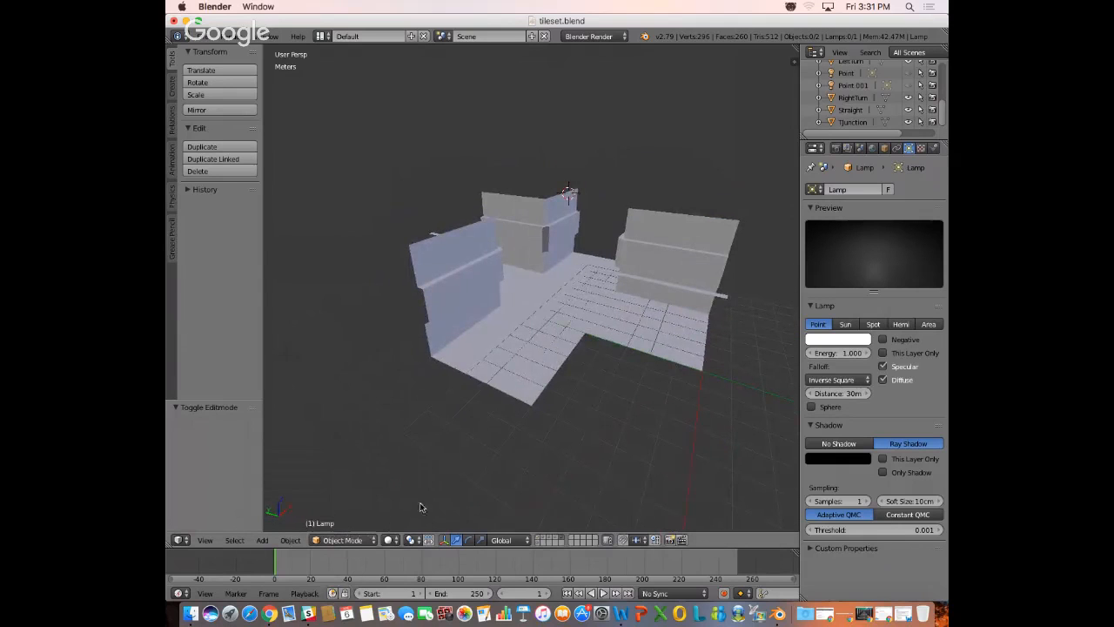
right_click(556, 283)
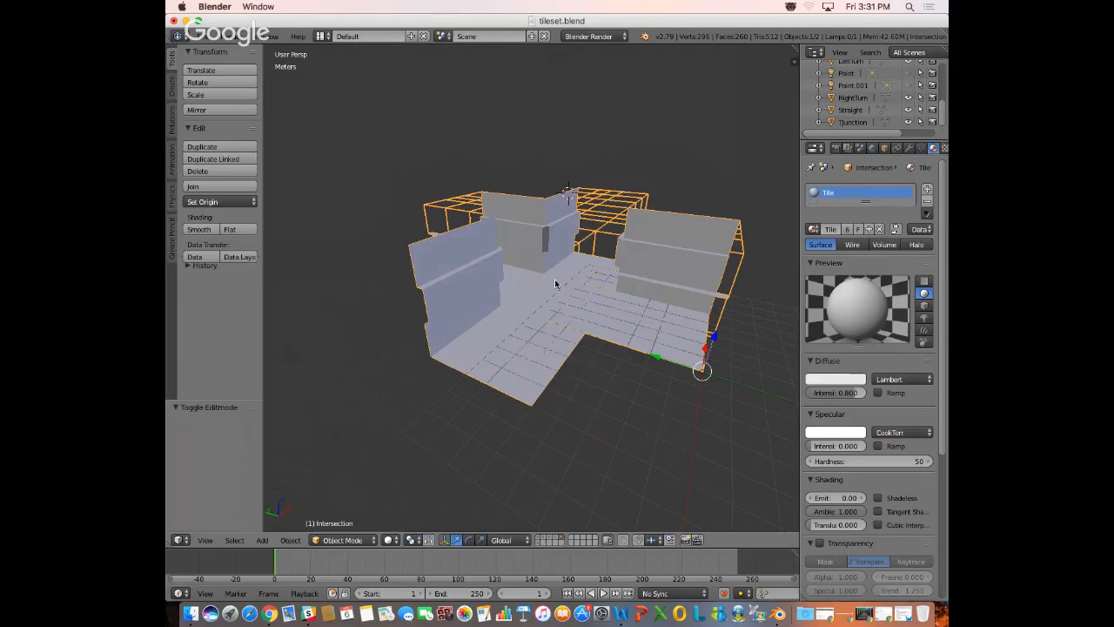
left_click(344, 540)
left_click(341, 513)
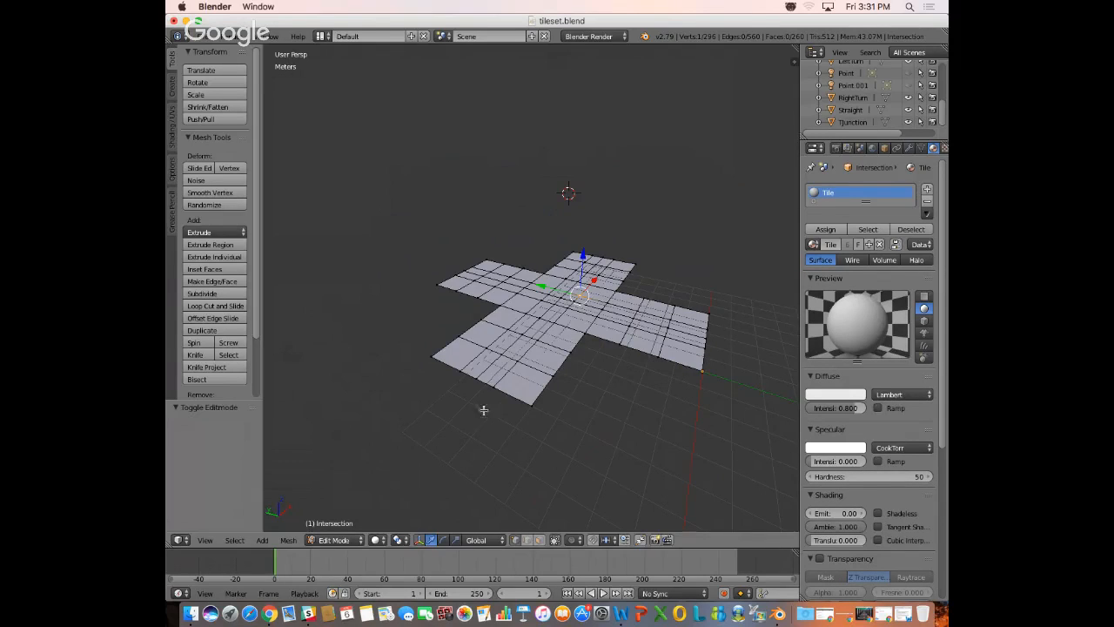
- Switch to Slack, replace the Downloads list with the list of all shared files, and return to Blender
left_click(302, 615)
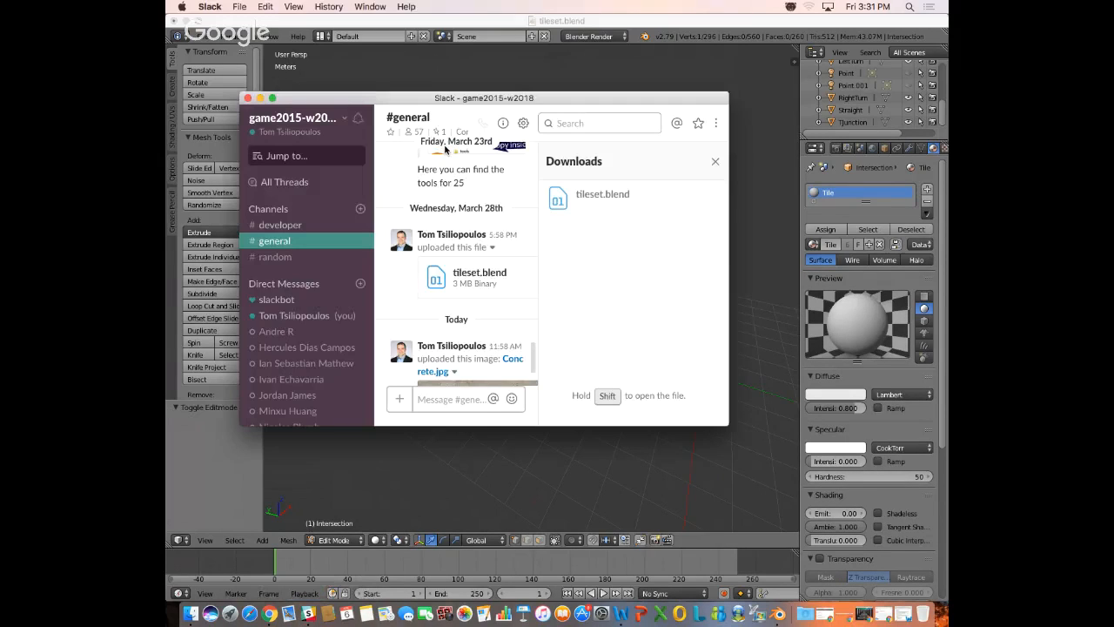
mouse_move(612, 221)
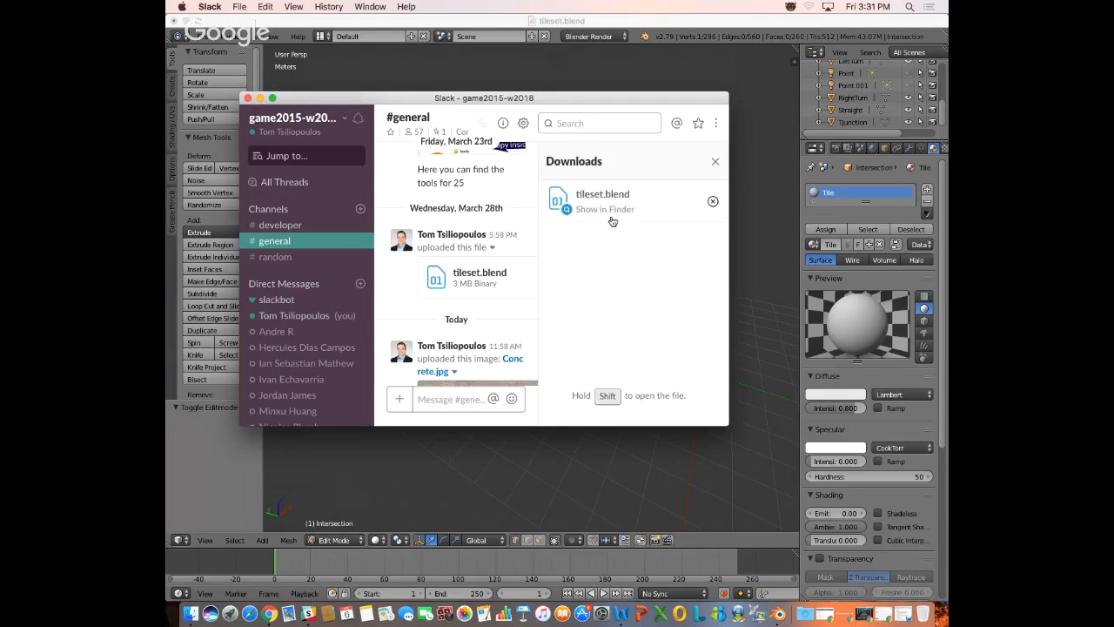
left_click(714, 166)
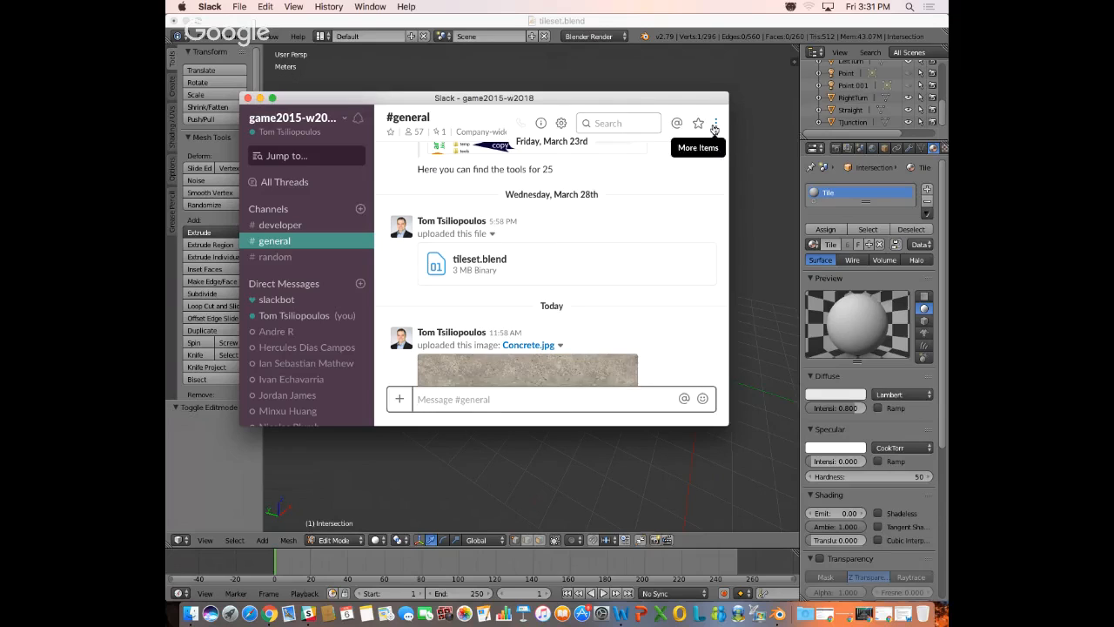
left_click(715, 128)
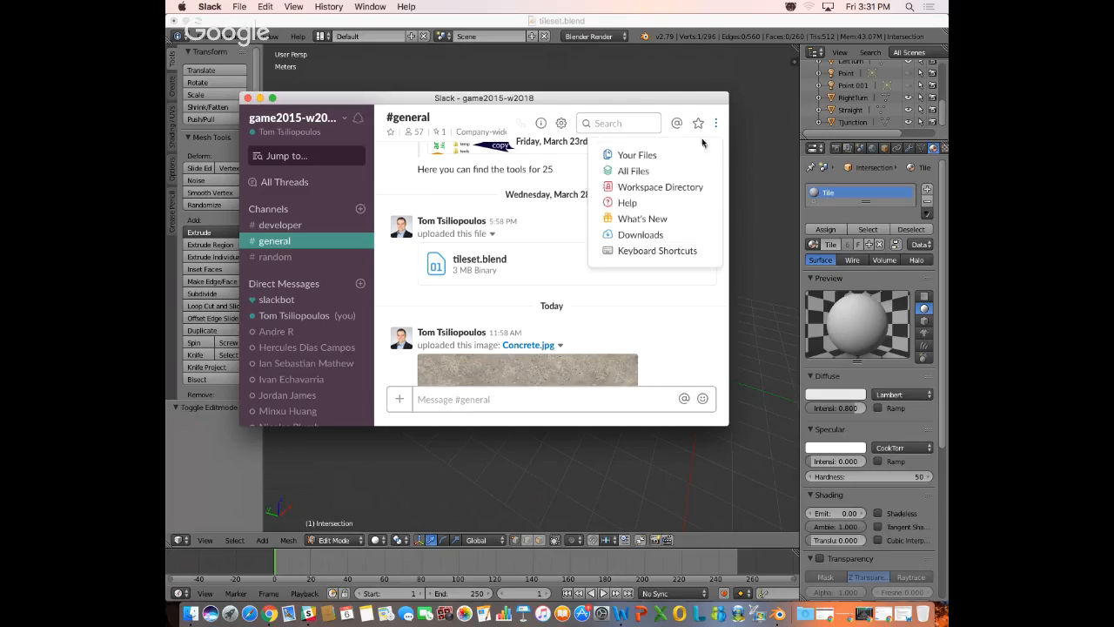
left_click(632, 172)
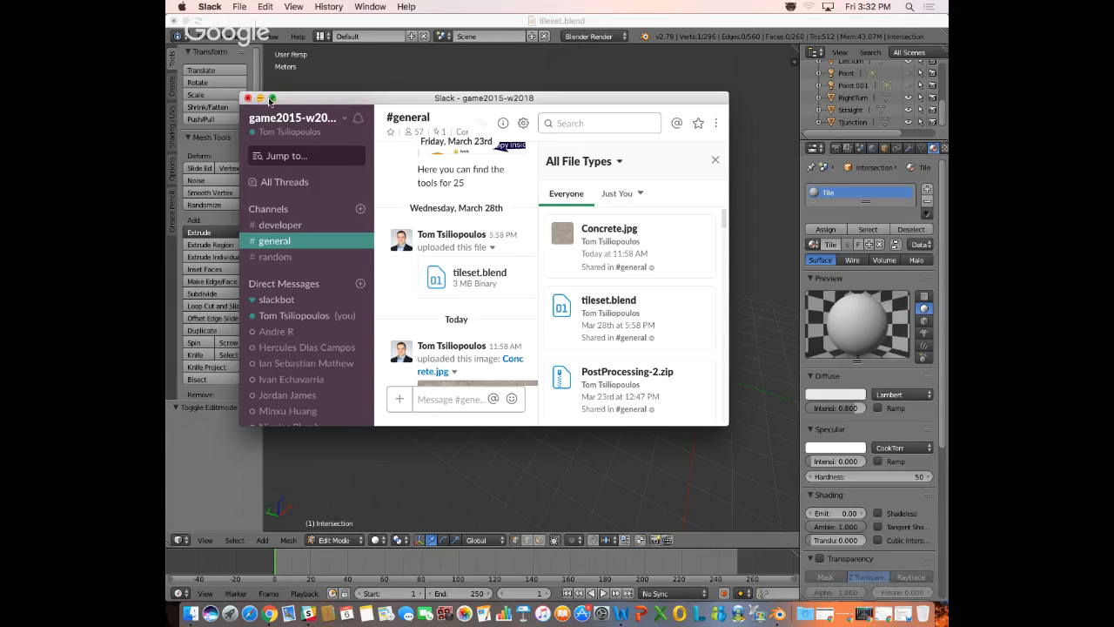
left_click(391, 19)
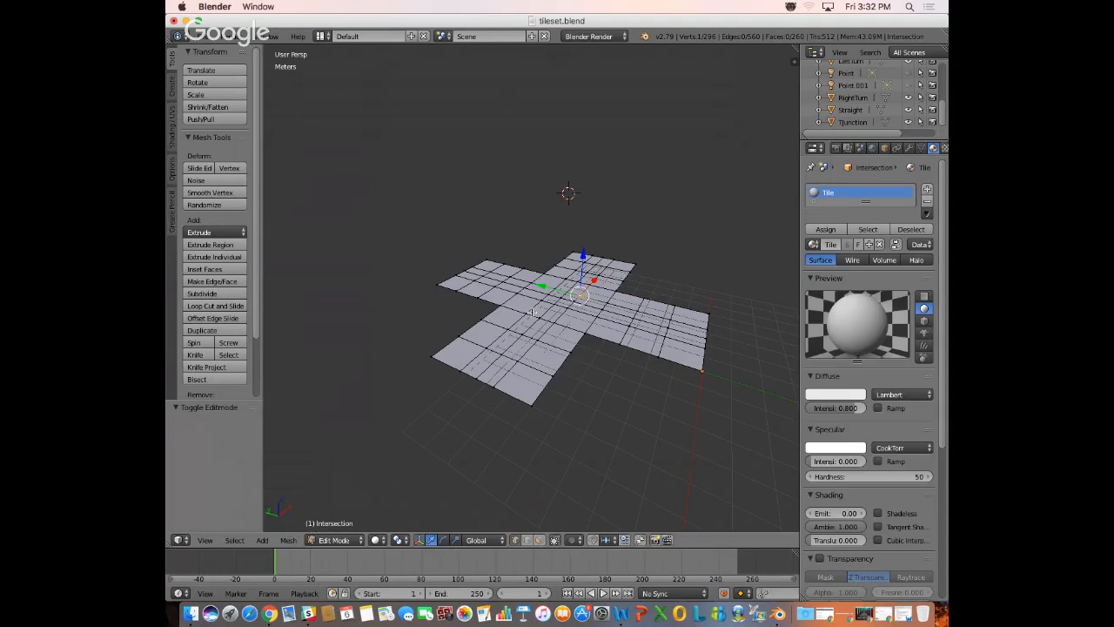
- Return the Intersection tile to Object Mode and review the individual tile pieces layer by layer, finishing with the Intersection
left_click(338, 540)
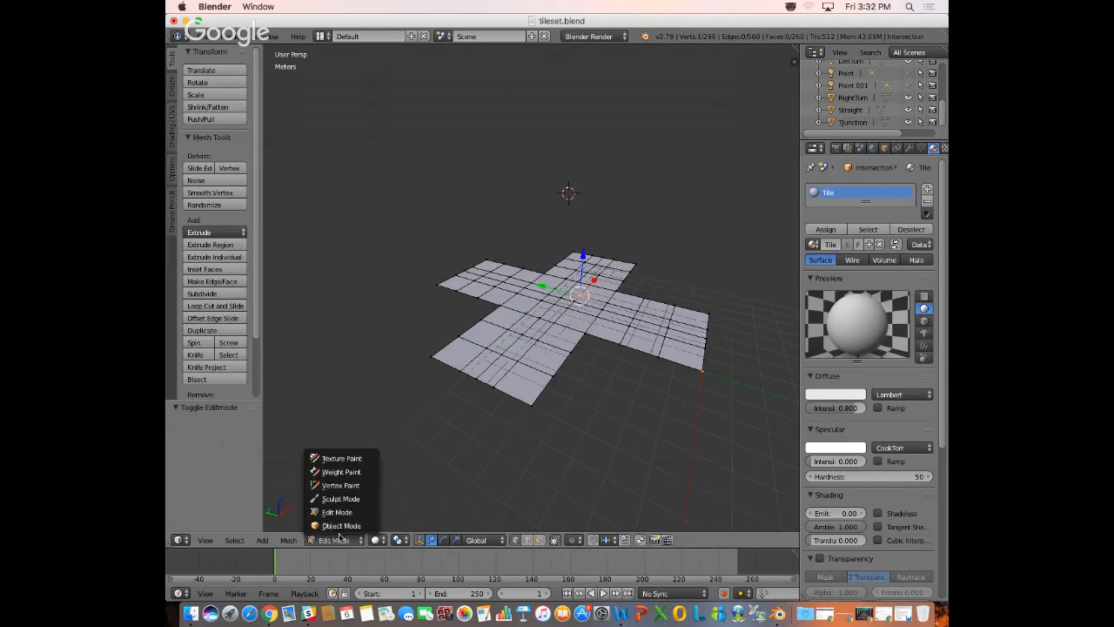
left_click(340, 525)
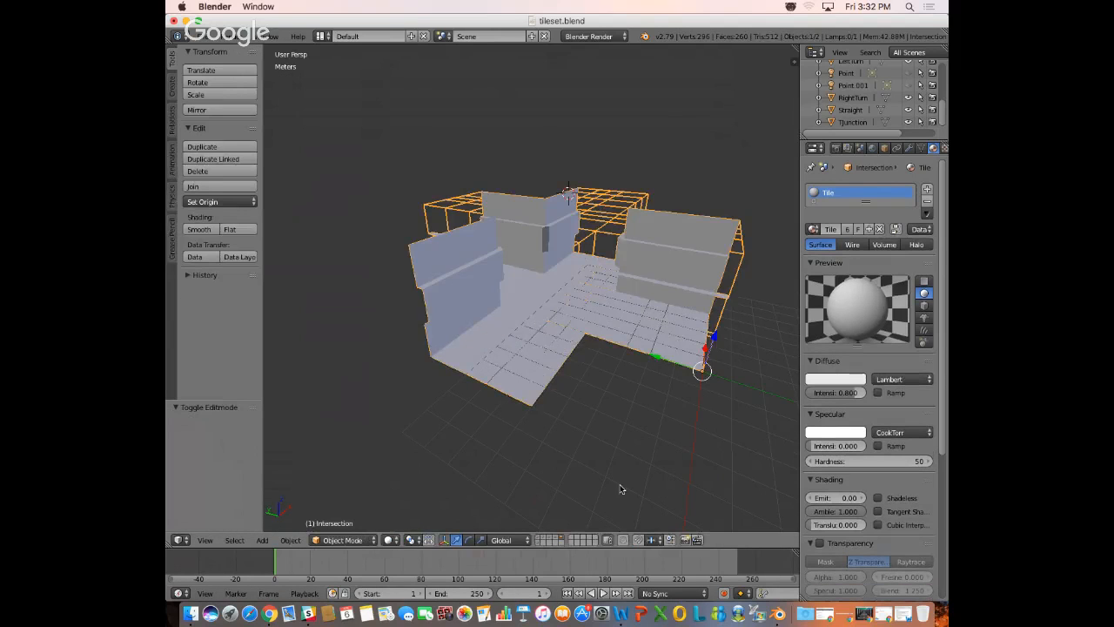
left_click(539, 544)
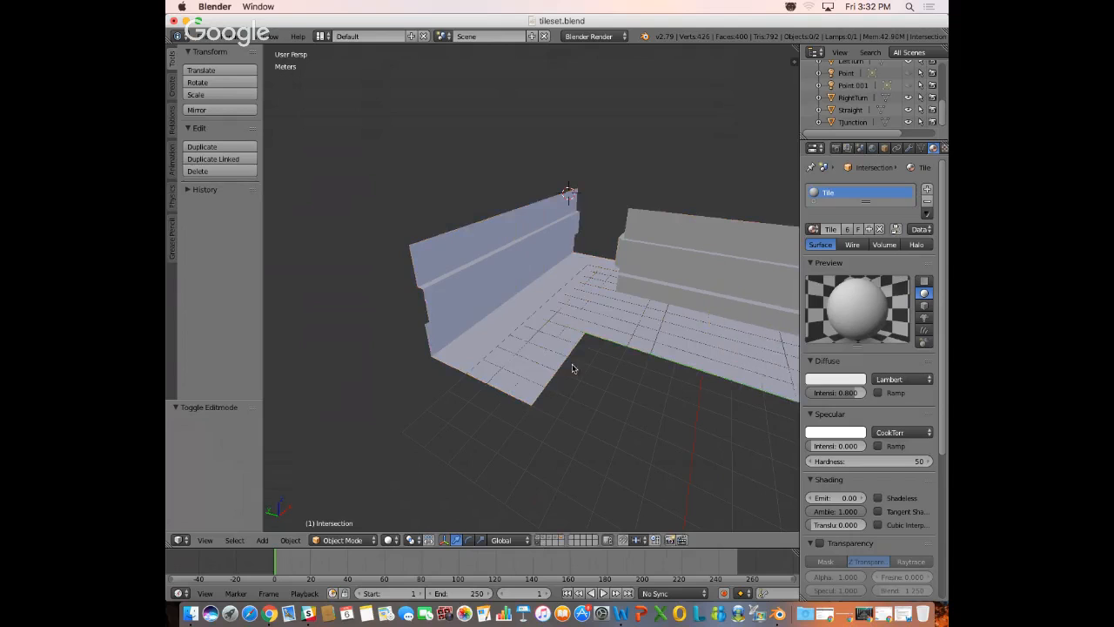
scroll(576, 367, "down", 5)
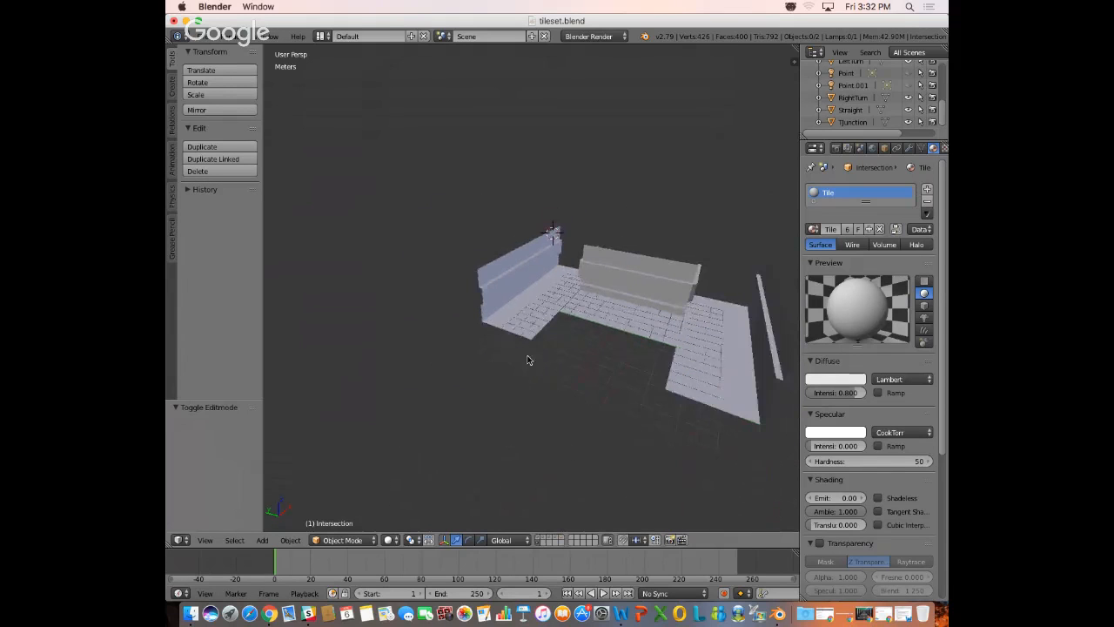
mouse_move(732, 293)
middle_mouse_down()
mouse_move(684, 311)
mouse_move(652, 266)
mouse_move(586, 284)
mouse_move(693, 298)
mouse_move(715, 288)
middle_mouse_up()
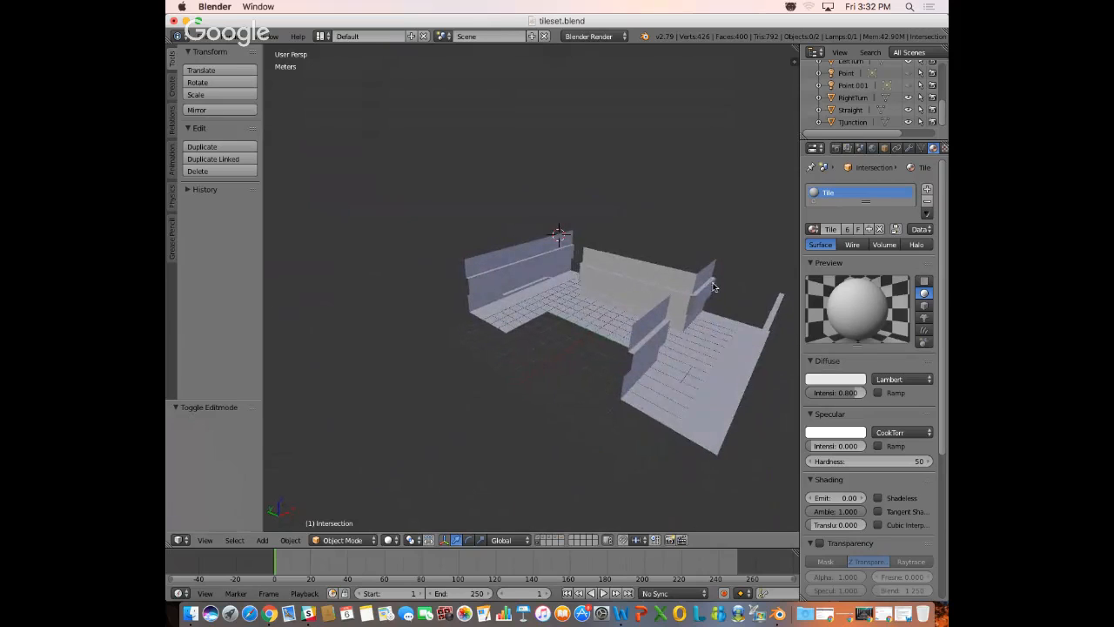
left_click(538, 543)
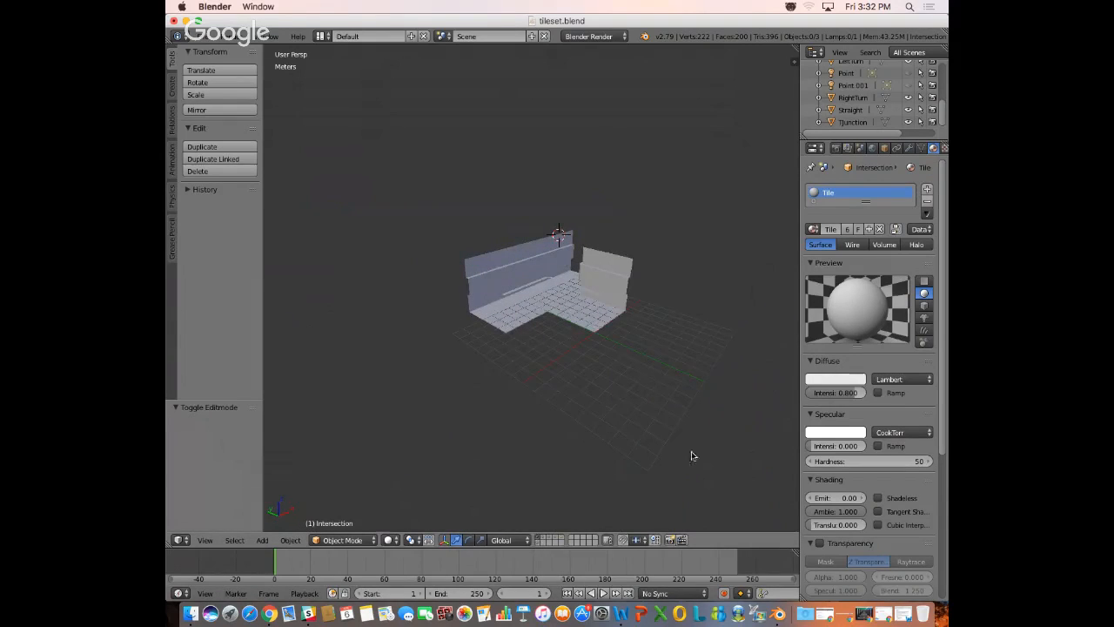
middle_click_drag(634, 349, 572, 391)
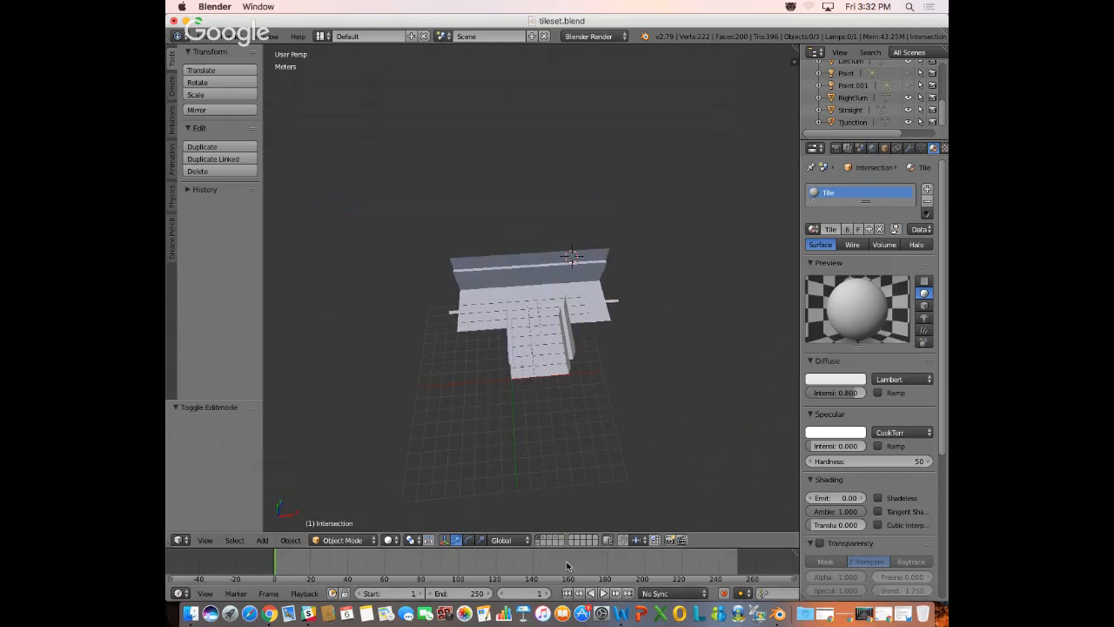
left_click(546, 541)
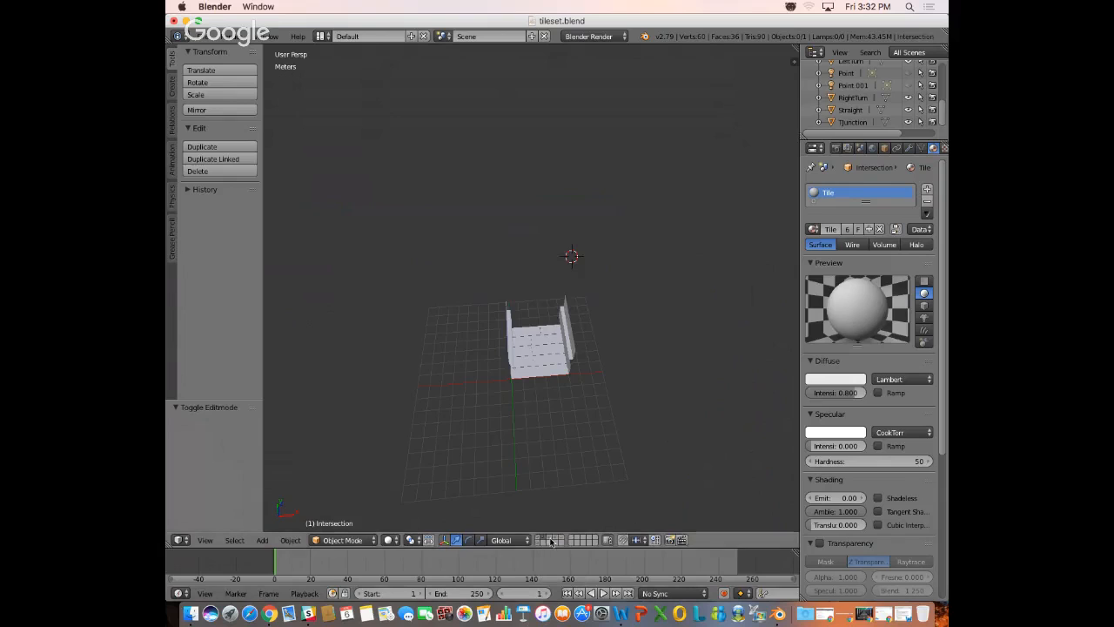
left_click(551, 540, "shift")
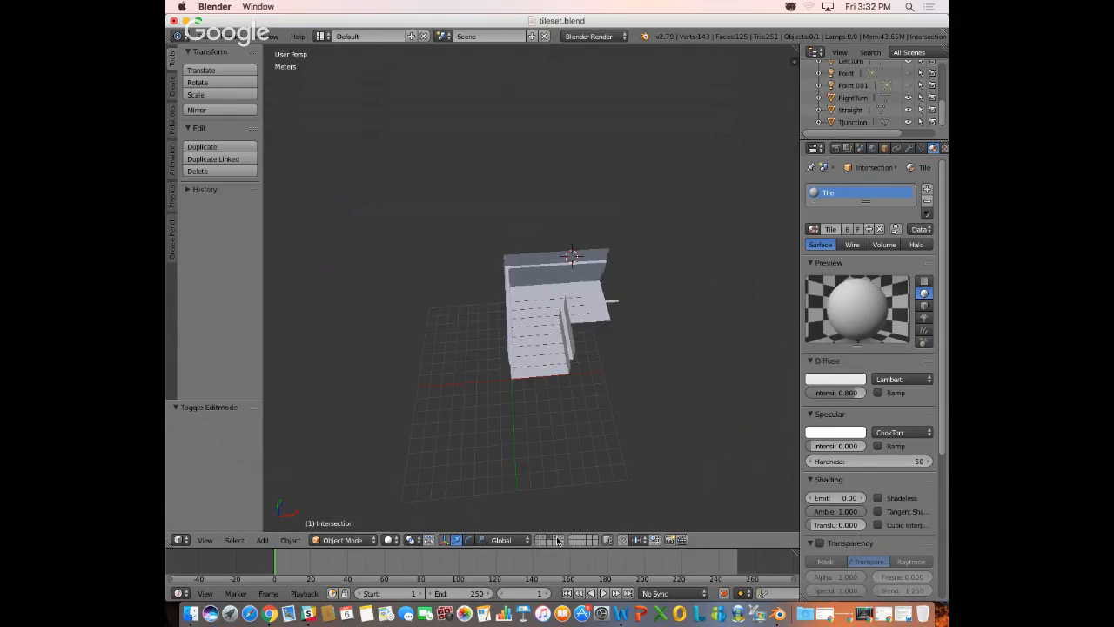
left_click(558, 541)
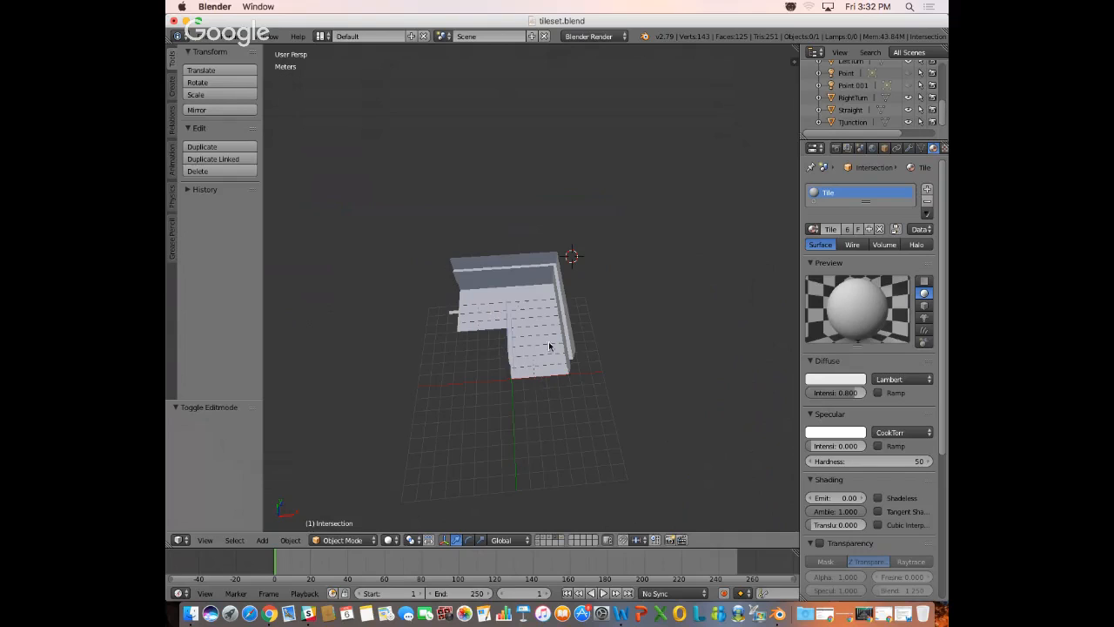
left_click(564, 540, "shift")
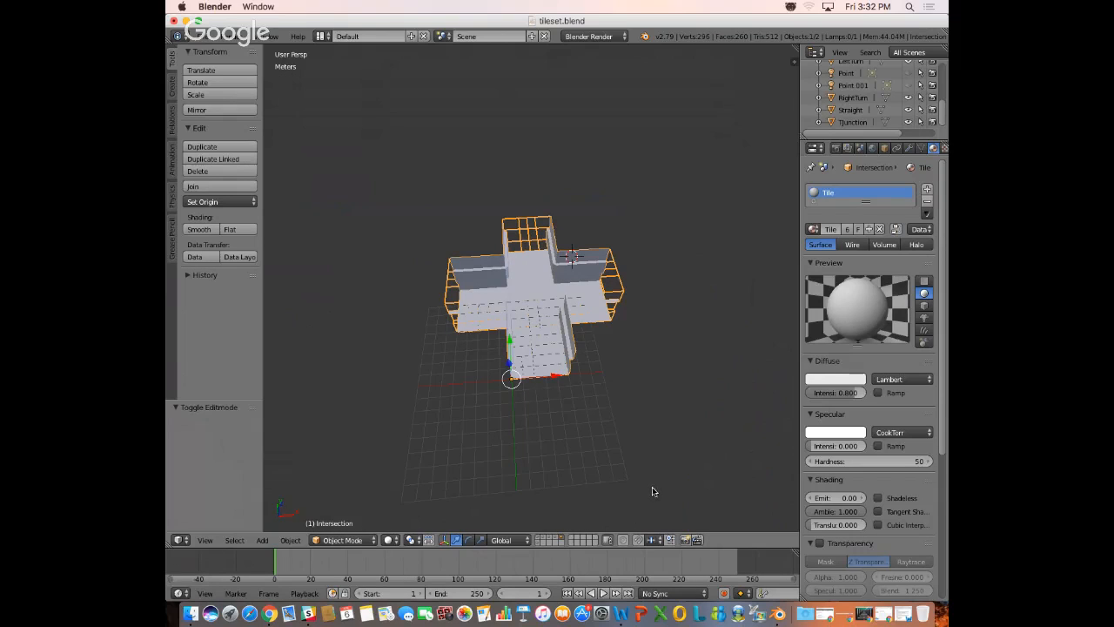
- Search the computer for unity, look through the results and dismiss the search
key("super+space")
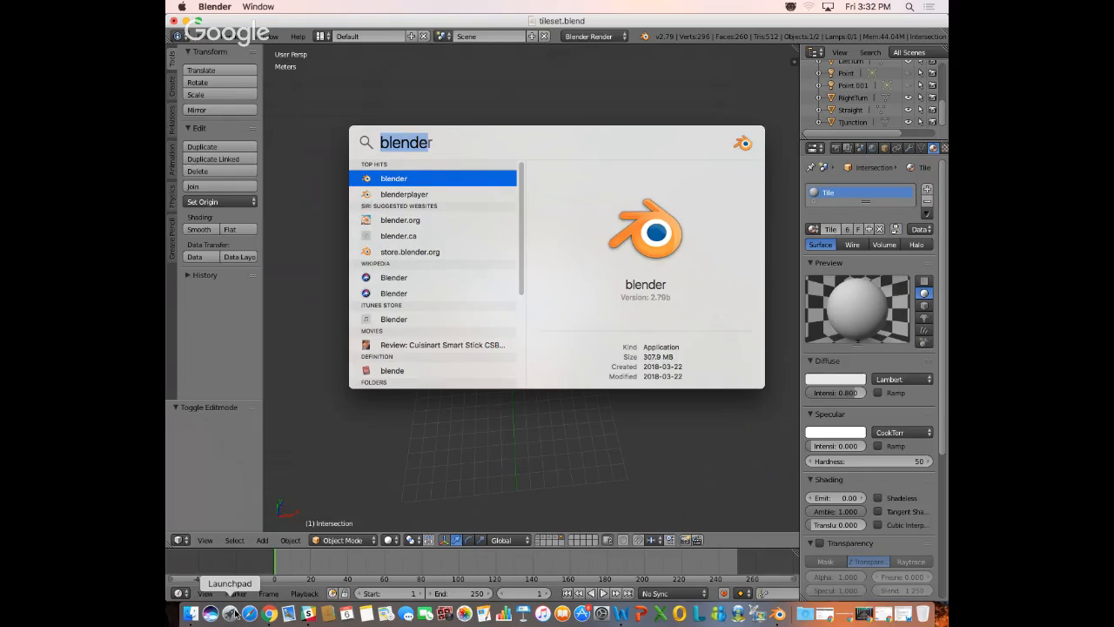
type("unity")
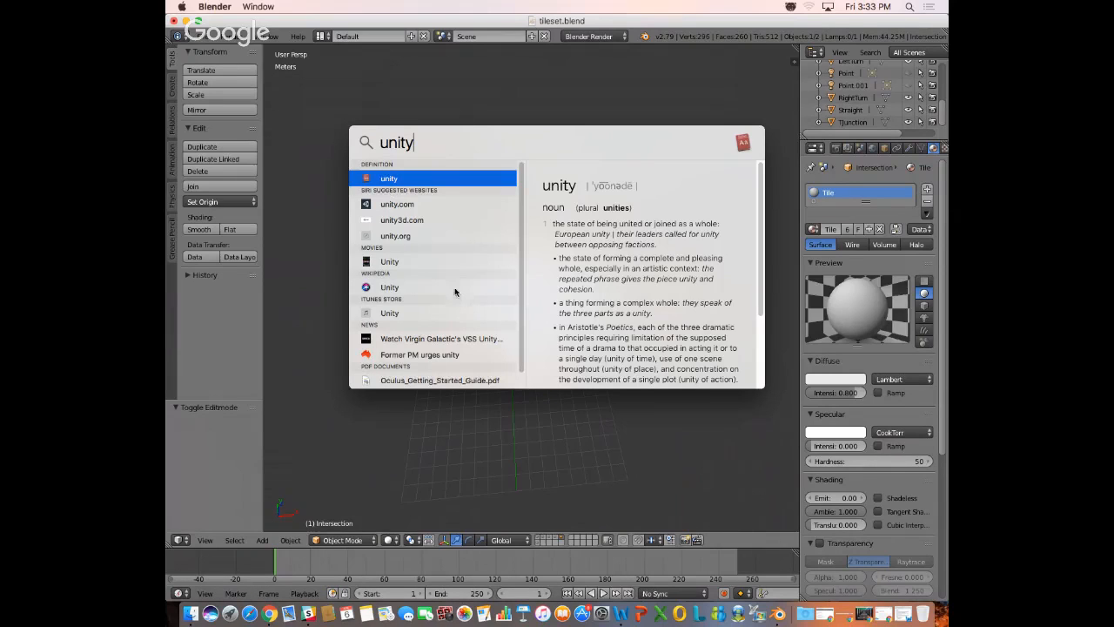
scroll(461, 276, "down", 1)
scroll(474, 258, "down", 1)
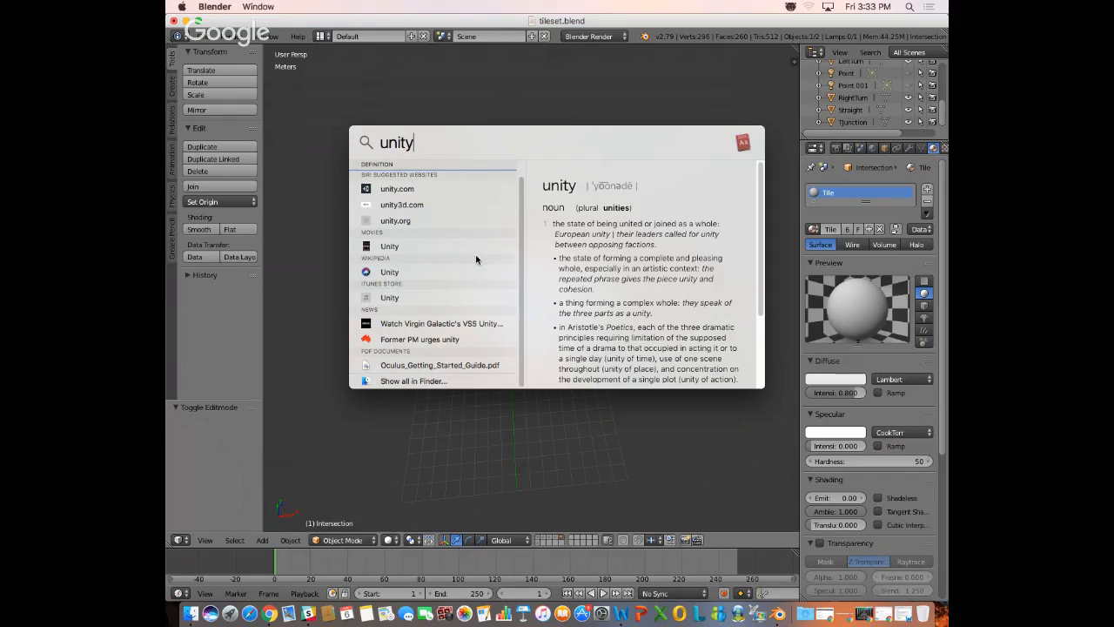
scroll(427, 235, "up", 1)
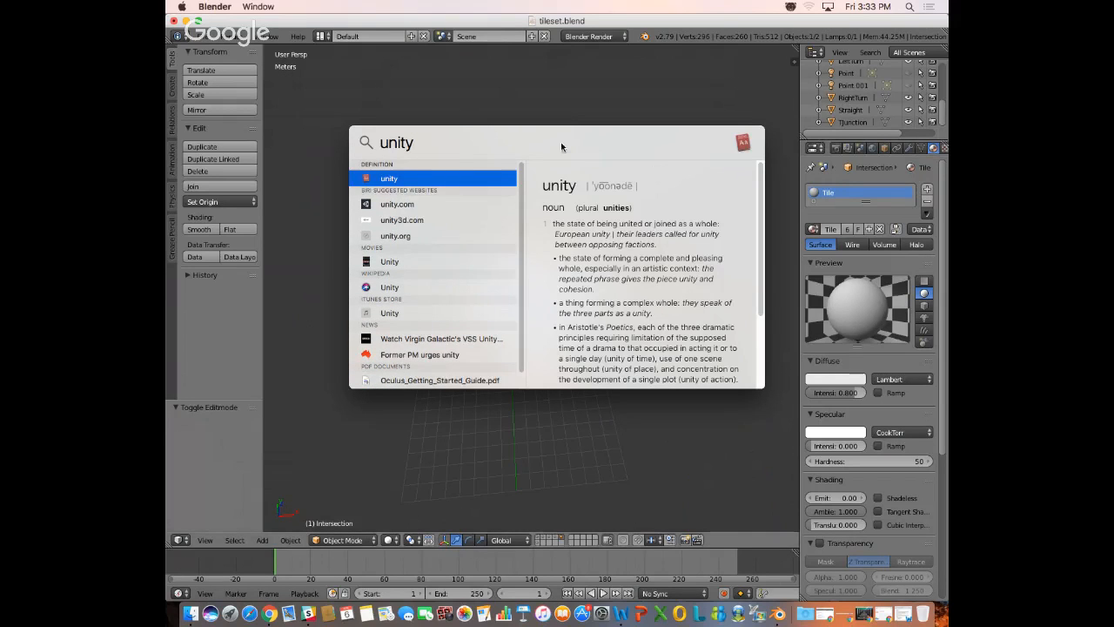
key("Escape")
key("Escape")
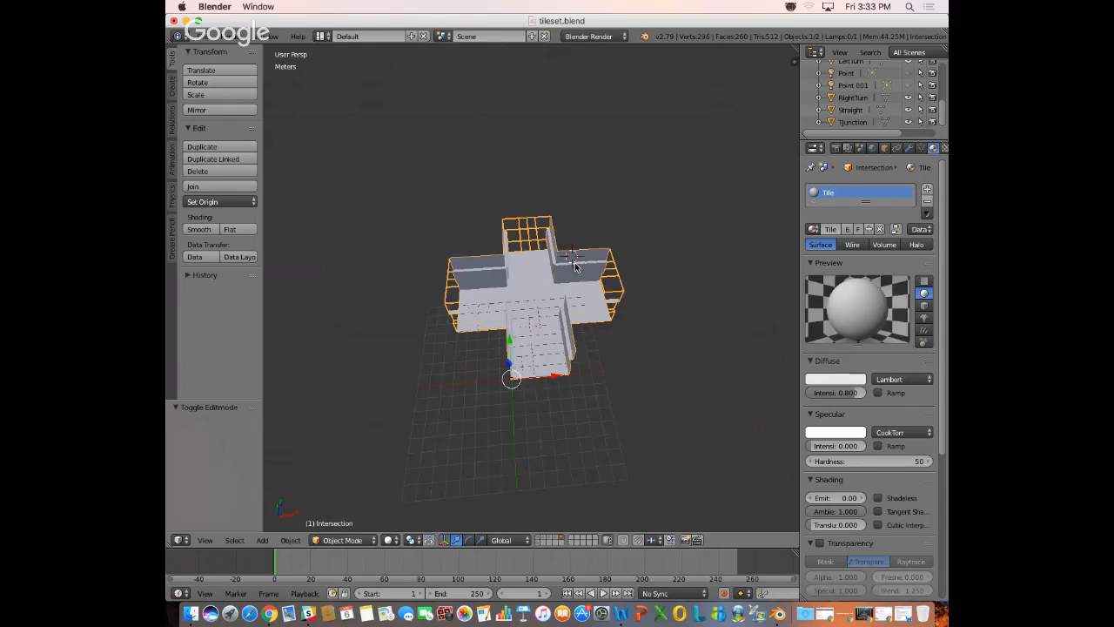
- Hide the tool shelf and switch the Intersection tile to Edit Mode
scroll(578, 263, "up", 3)
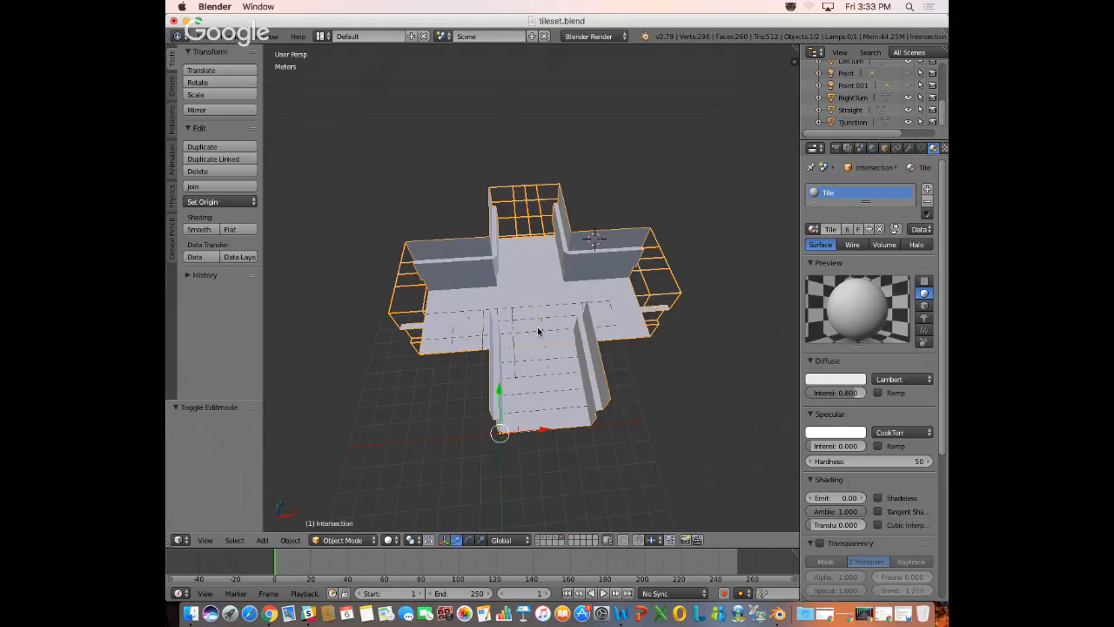
key("t")
middle_click_drag(540, 246, 569, 235)
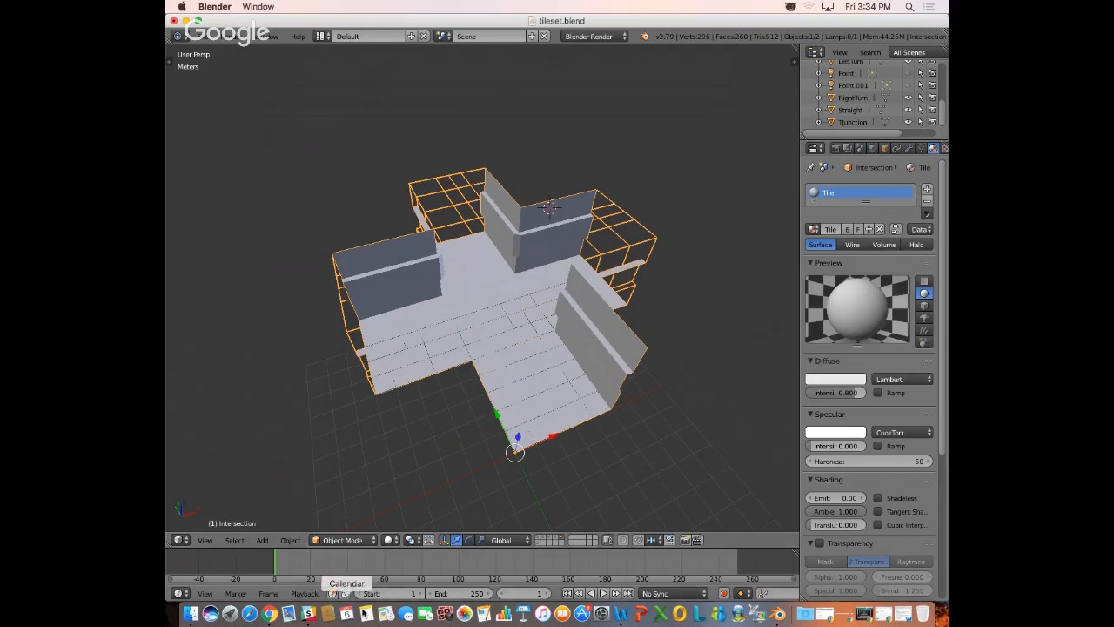
left_click(343, 540)
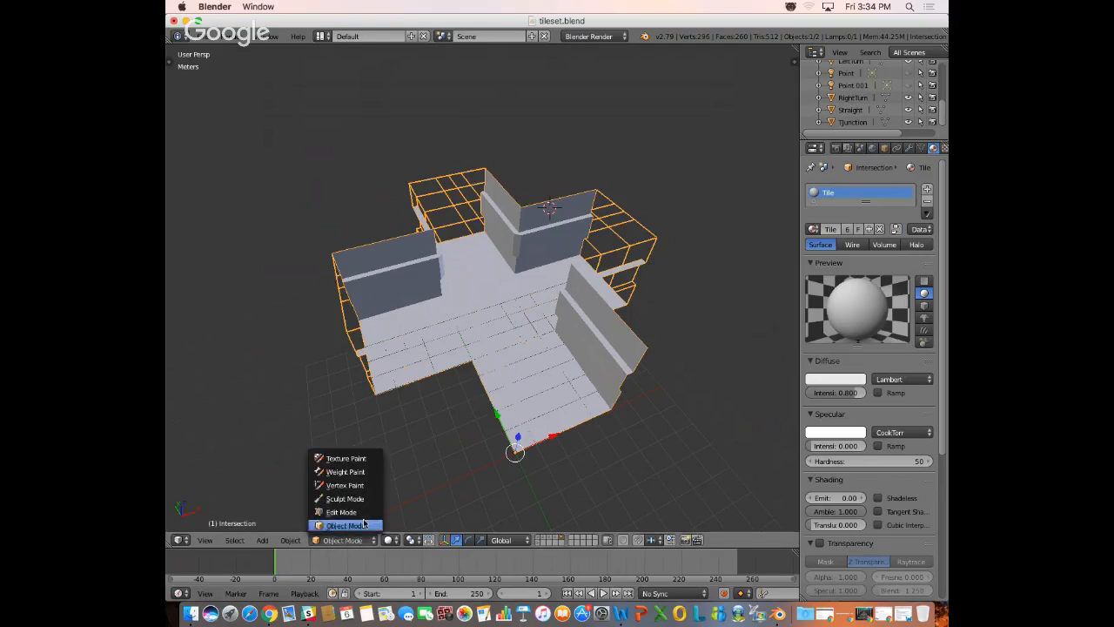
left_click(343, 512)
middle_click_drag(705, 319, 676, 299)
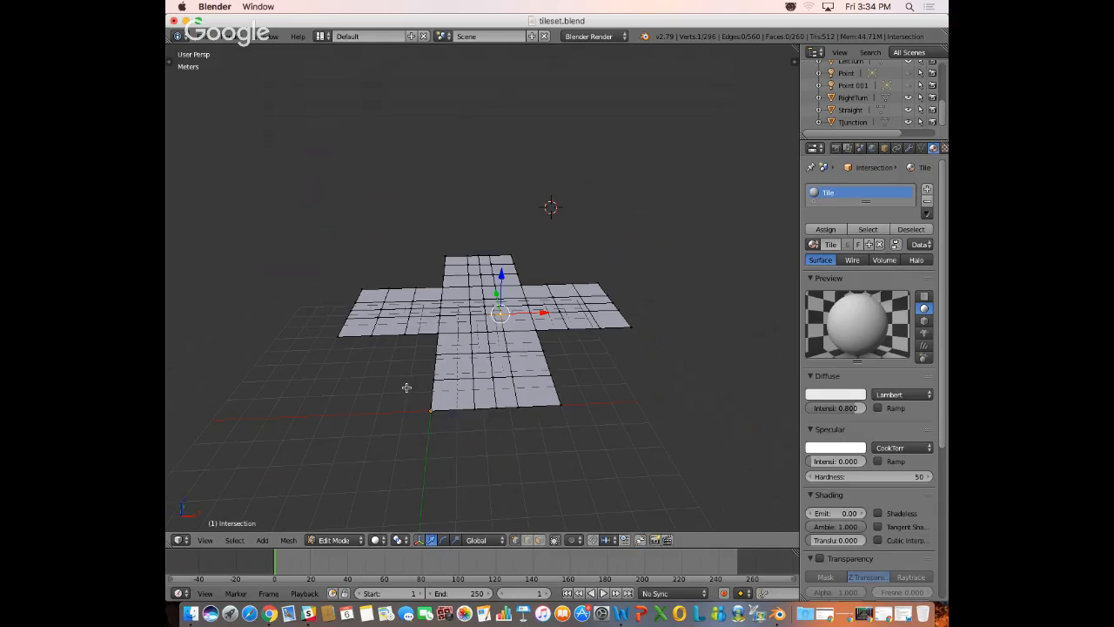
- Reveal the Intersection tile's hidden geometry, hide the selected part again, and reveal everything once more
key("alt+h")
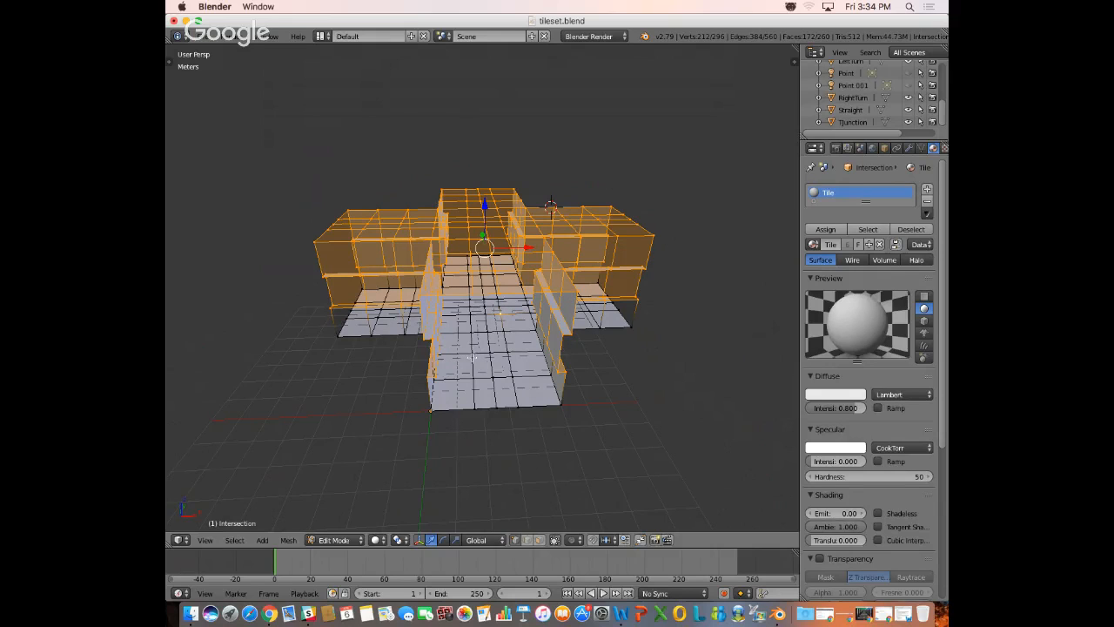
key("h")
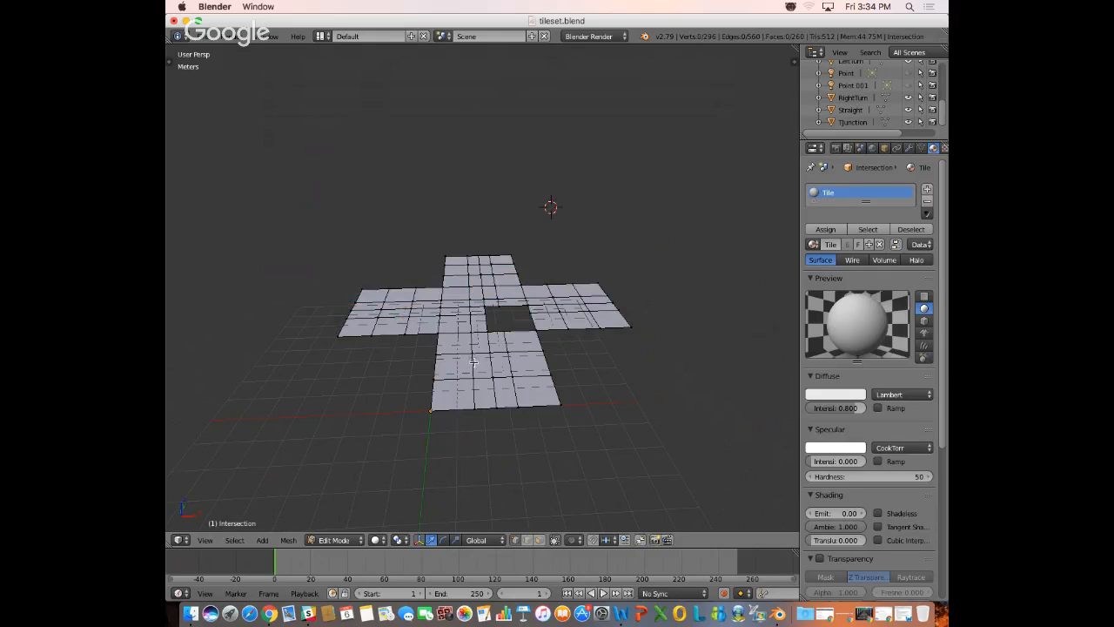
key("alt+h")
middle_click_drag(583, 337, 543, 306)
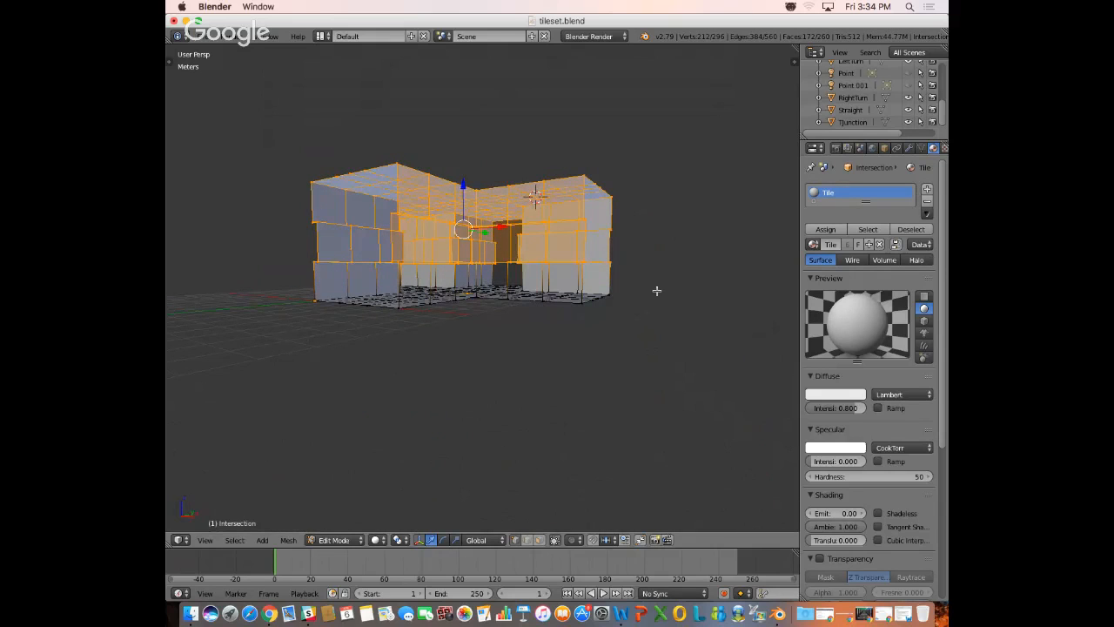
- In front view with wireframe shading, clear the selection and box-select all vertices above the Intersection tile's floor
key("KP_1")
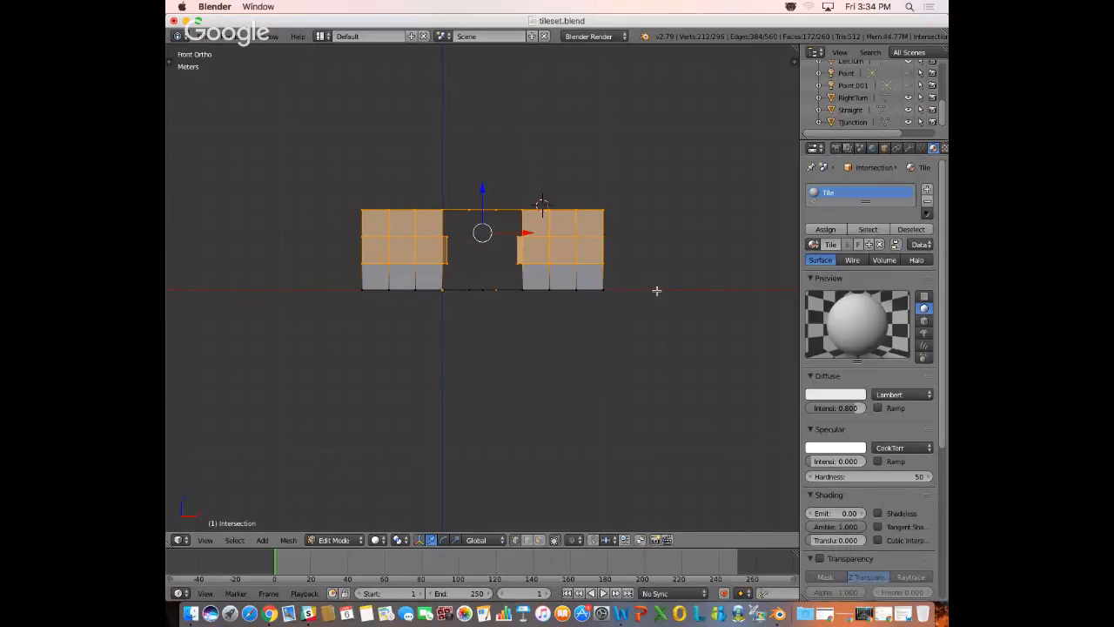
key("z")
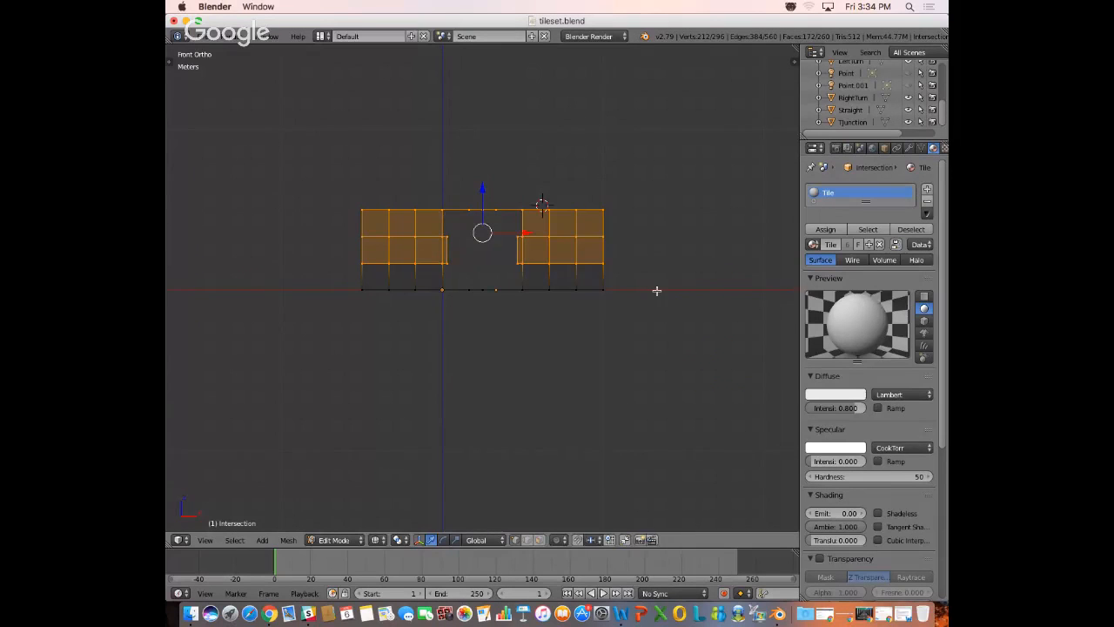
key("a")
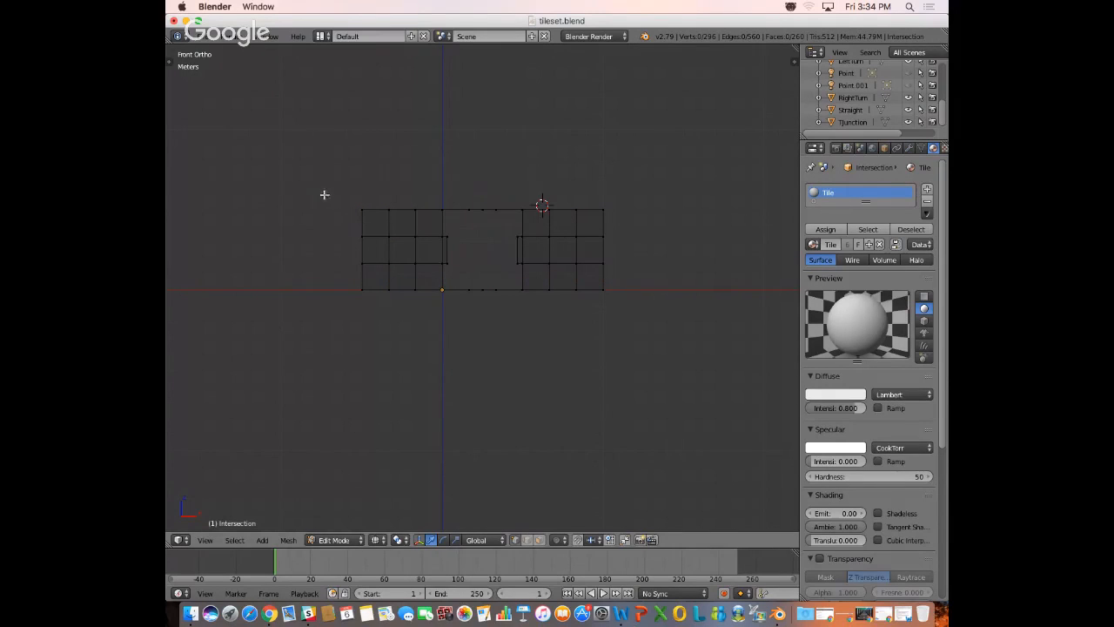
key("b")
left_click_drag(314, 183, 633, 284)
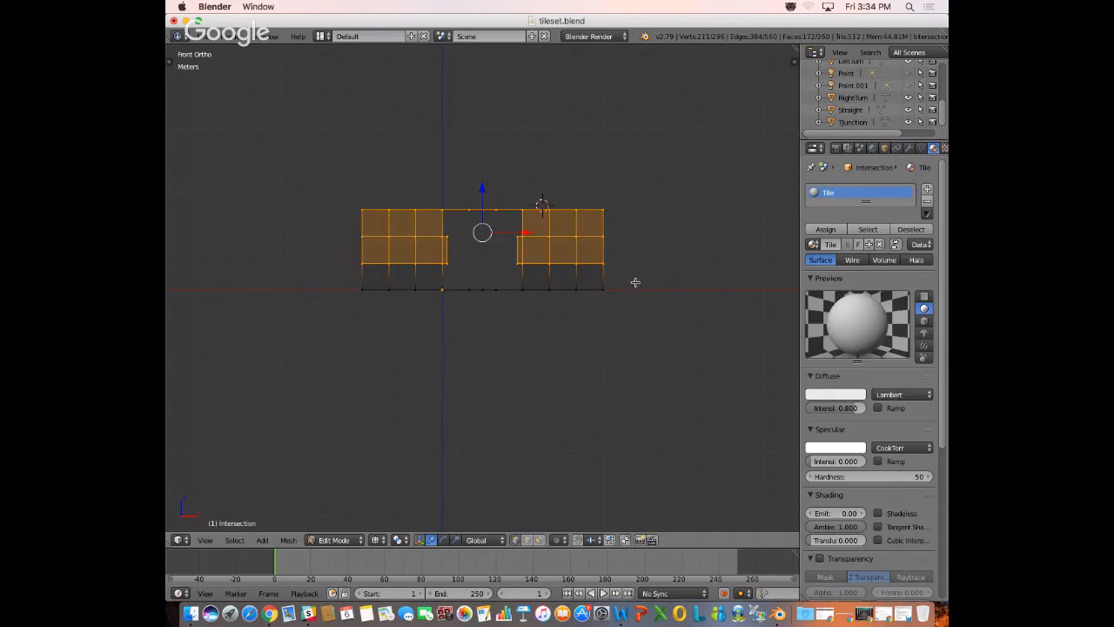
- Change to face selection and box-select all wall and ceiling faces, including the lowest wall row above the floor
key("ctrl+Tab")
left_click(581, 310)
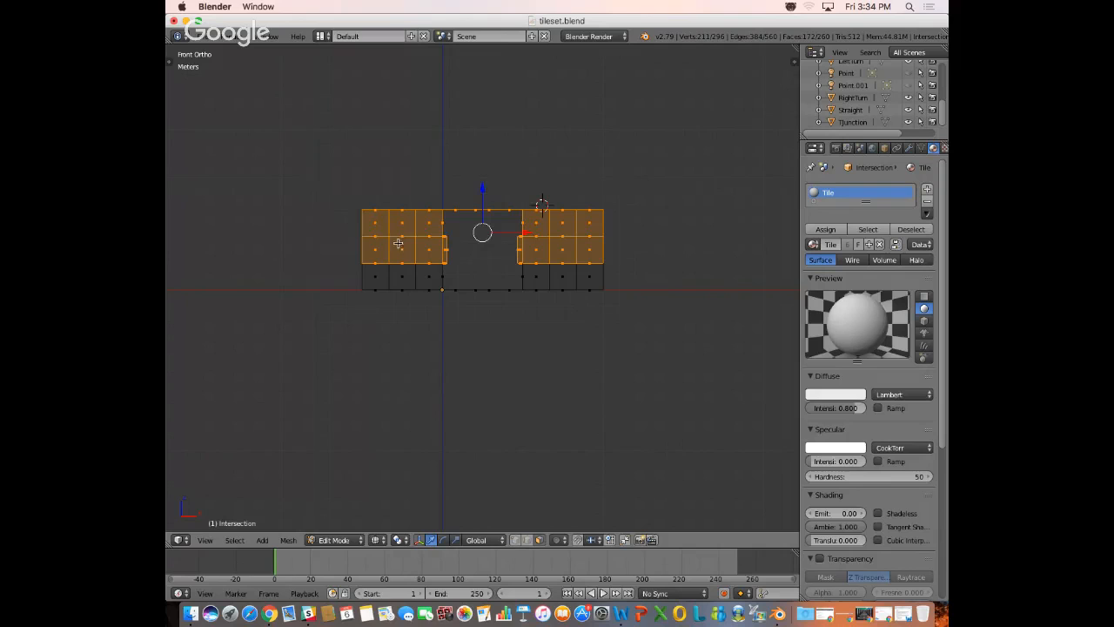
key("b")
left_click_drag(305, 184, 626, 289)
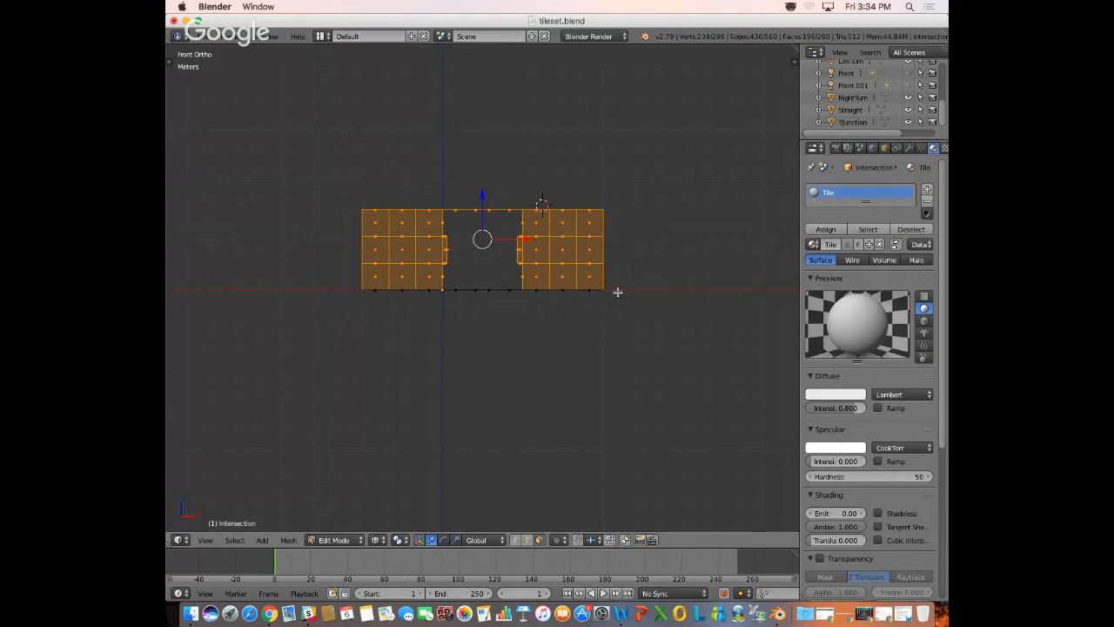
- Try to move the selected wall and ceiling faces, cancel the move, and hide those faces
middle_click_drag(639, 288, 613, 329)
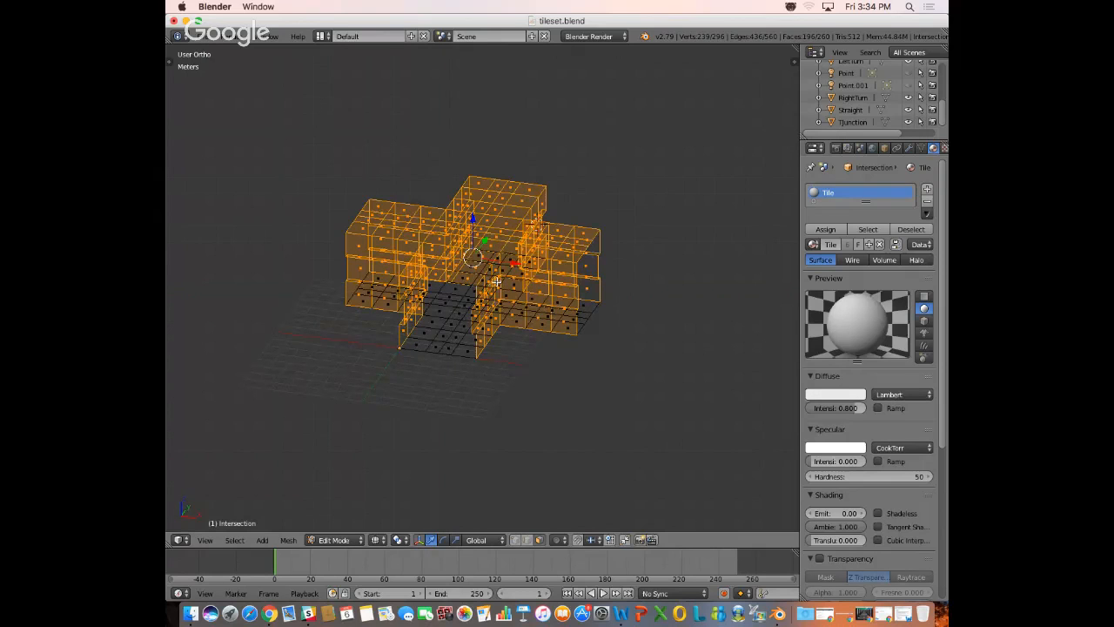
key("g")
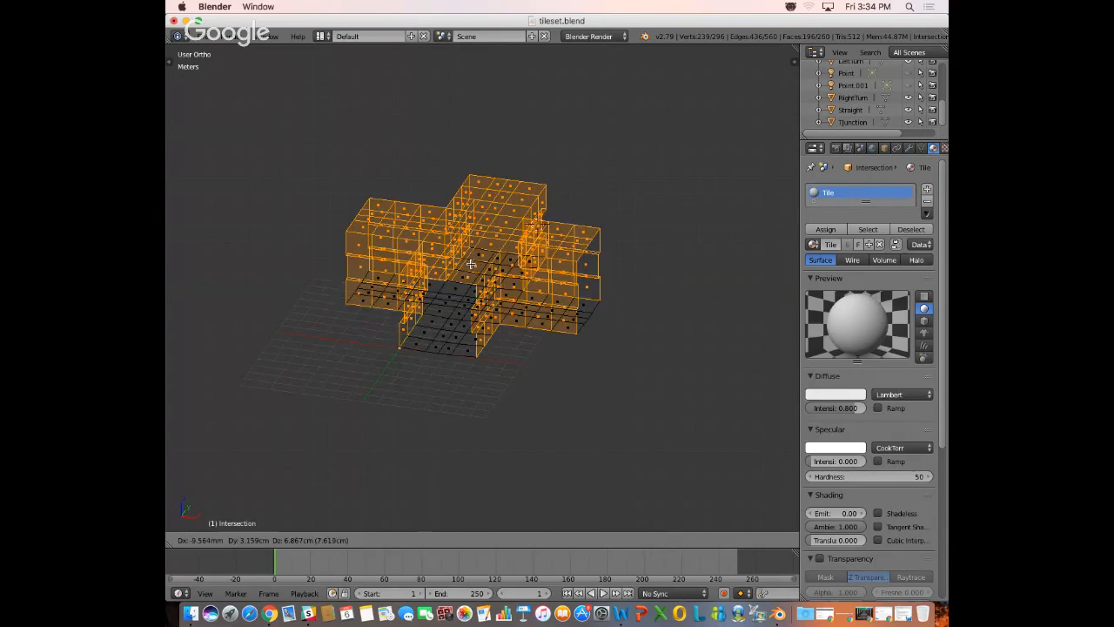
left_click(470, 260)
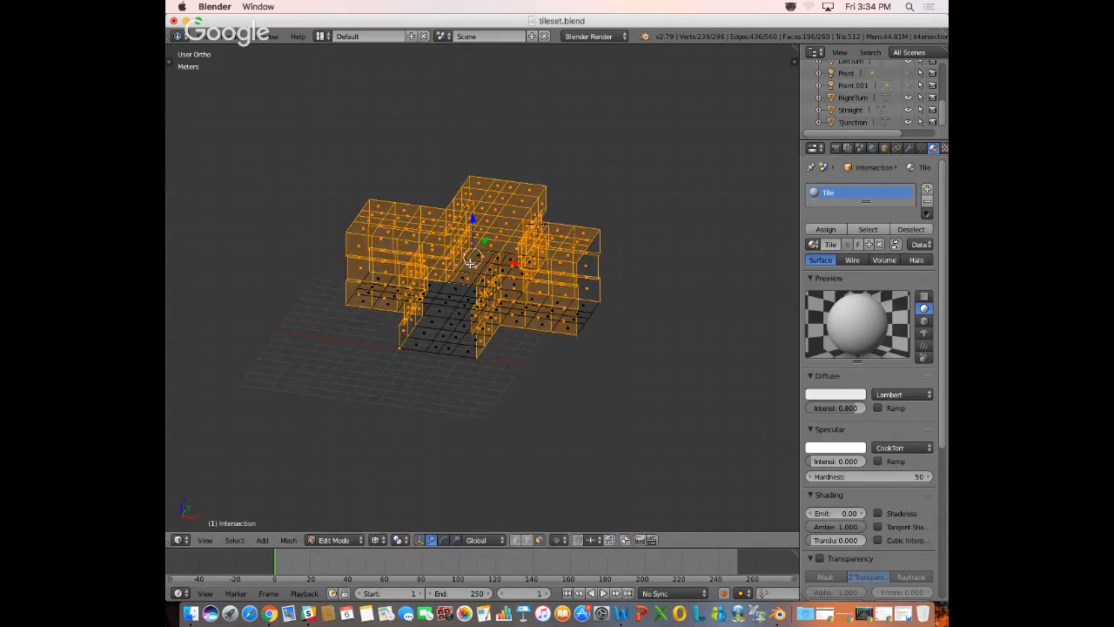
key("h")
middle_click_drag(511, 328, 465, 349)
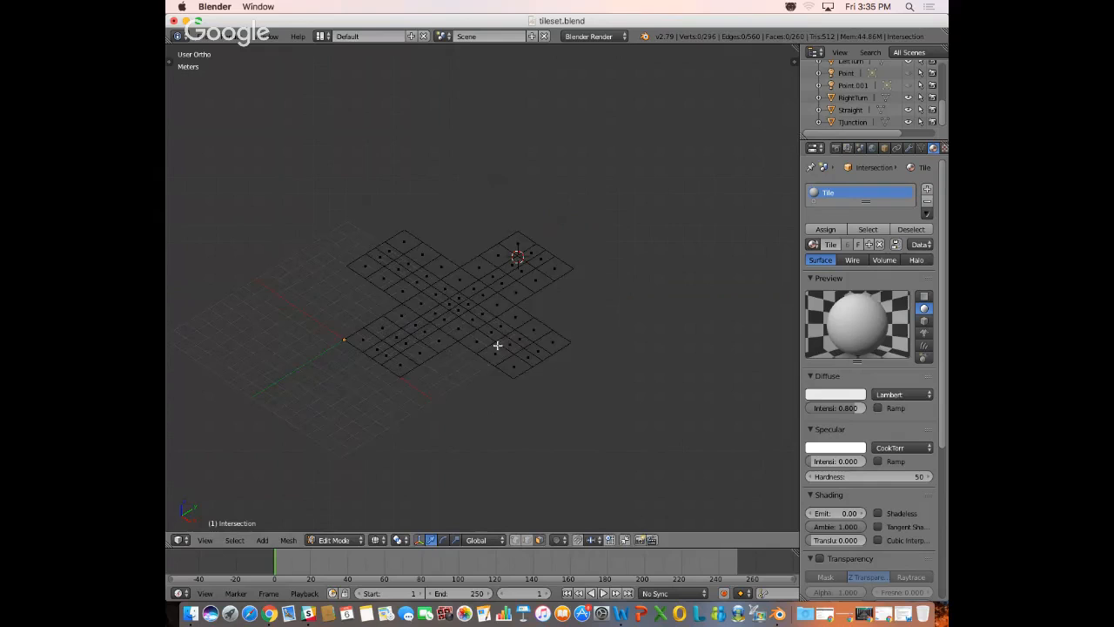
- Return the viewport to solid shading and perspective view, facing the tile's floor
key("z")
middle_click_drag(336, 309, 527, 301)
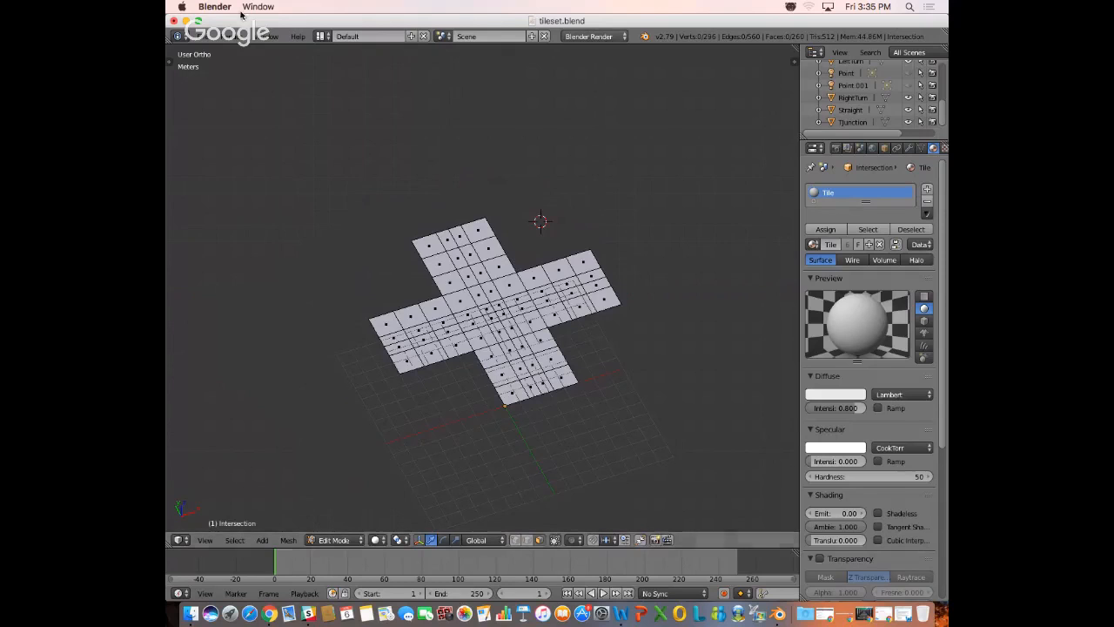
key("KP_5")
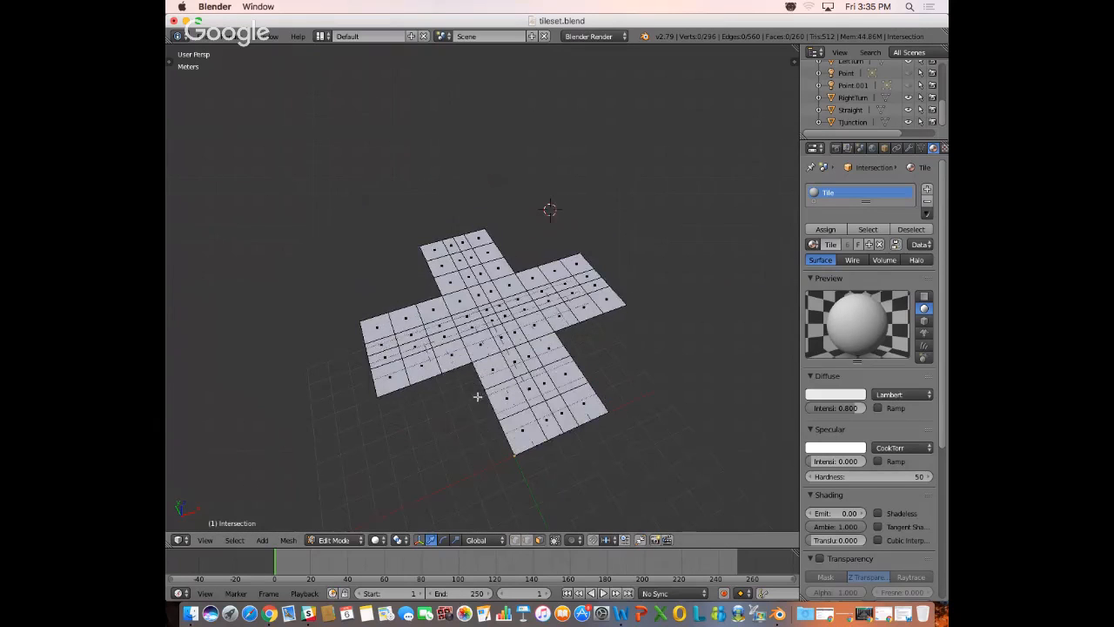
middle_click_drag(539, 370, 503, 350)
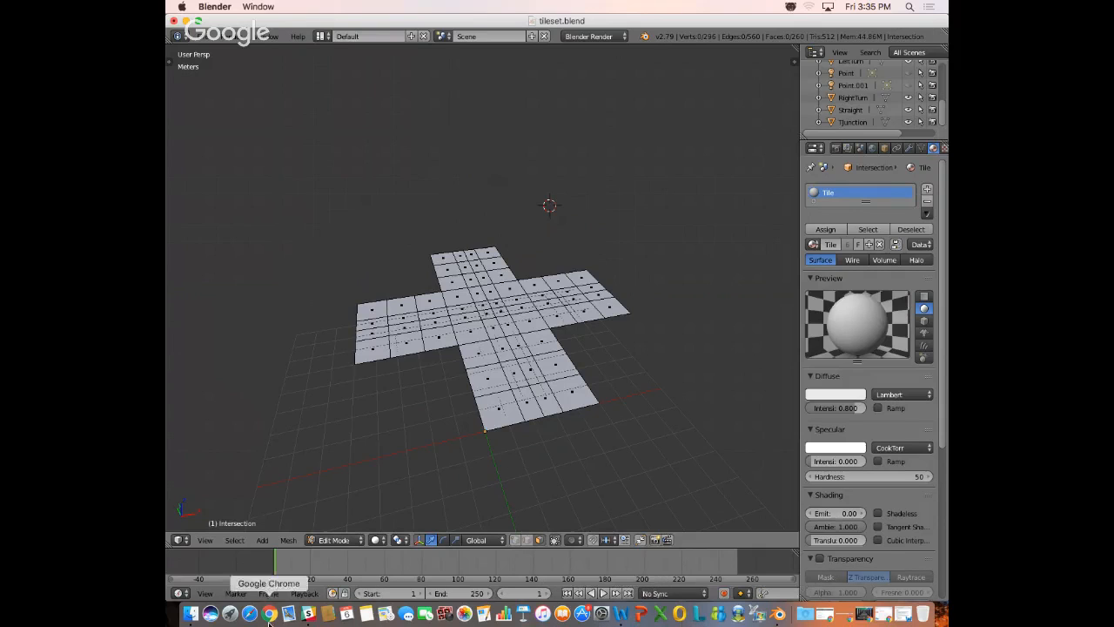
- Switch to Slack, open the shared Concrete.jpg, download it, close its preview and minimize Slack
left_click(309, 614)
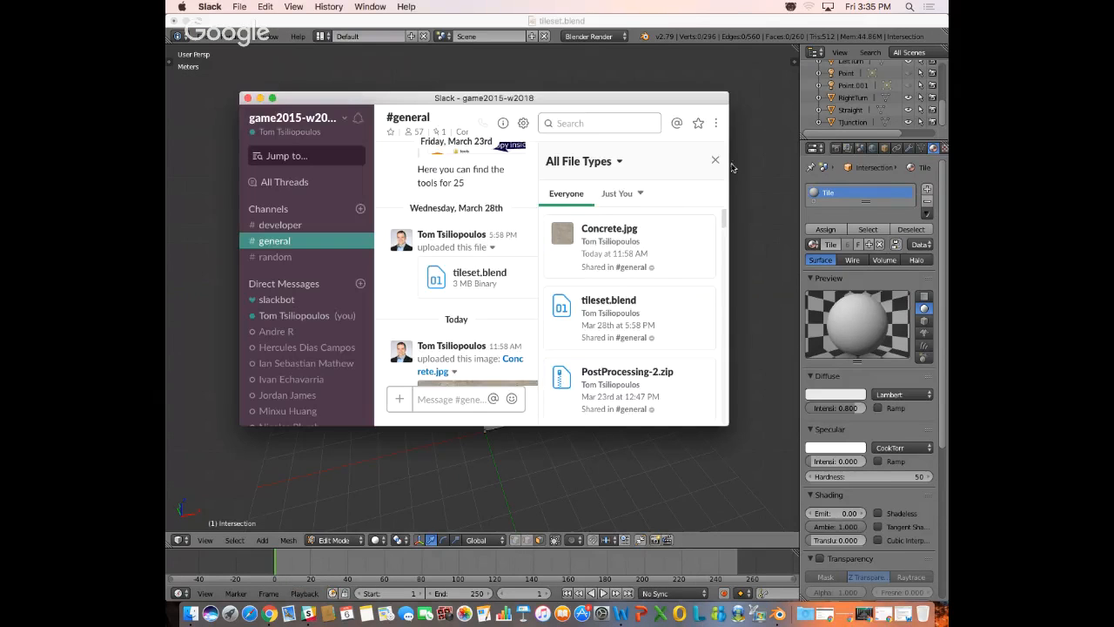
left_click(623, 234)
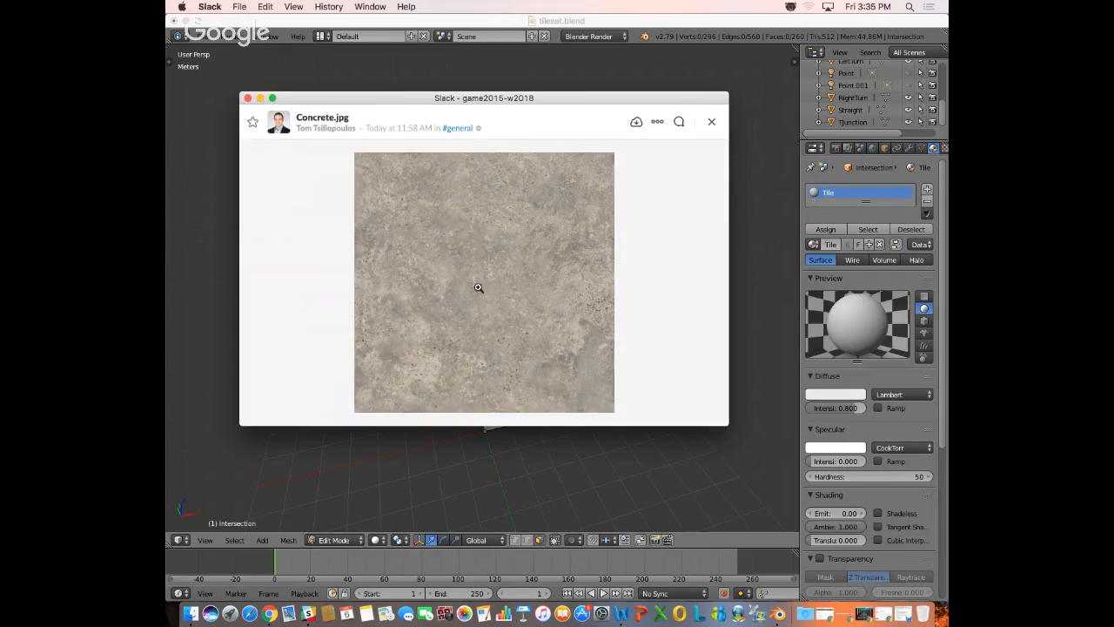
left_click(638, 127)
left_click(710, 122)
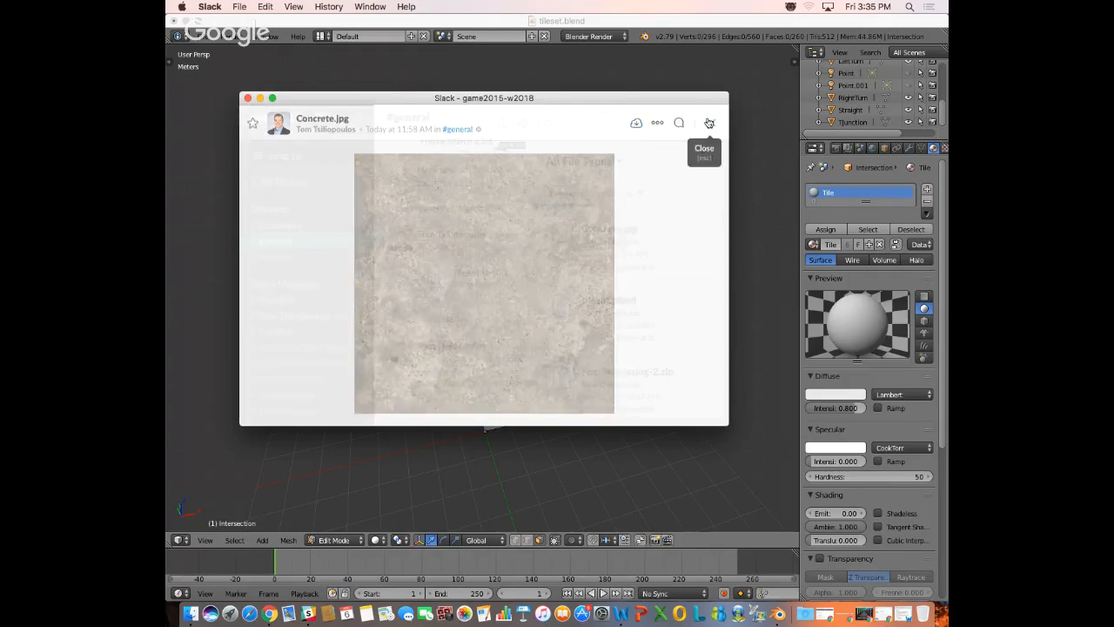
left_click(260, 99)
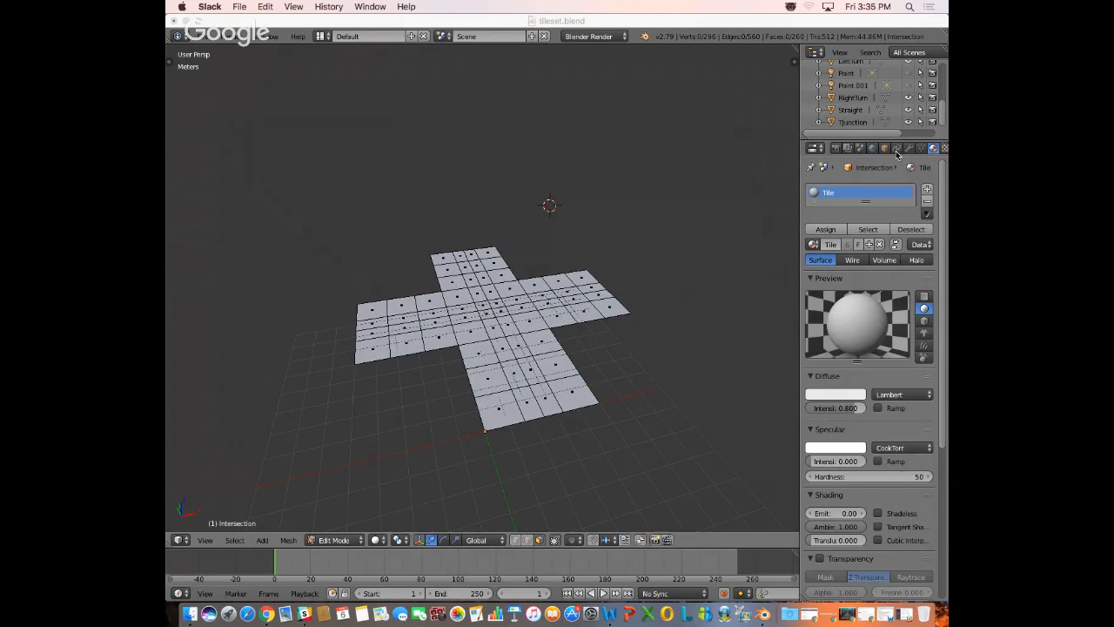
- Add a new image texture to the Intersection tile's Tile material and name it Floor
left_click(936, 148)
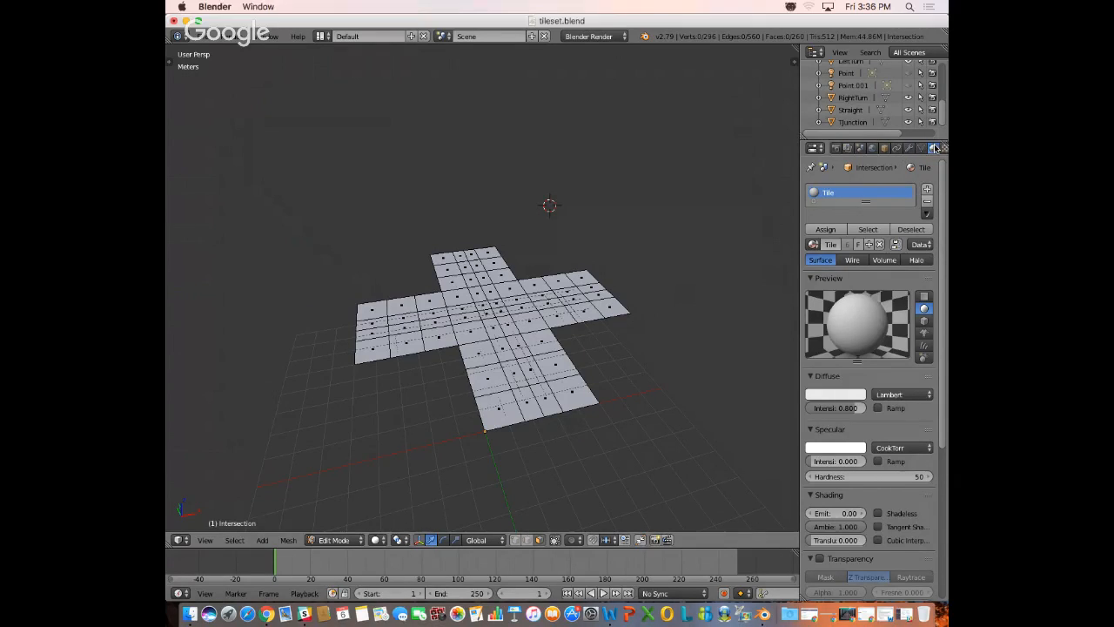
scroll(926, 150, "down", 1)
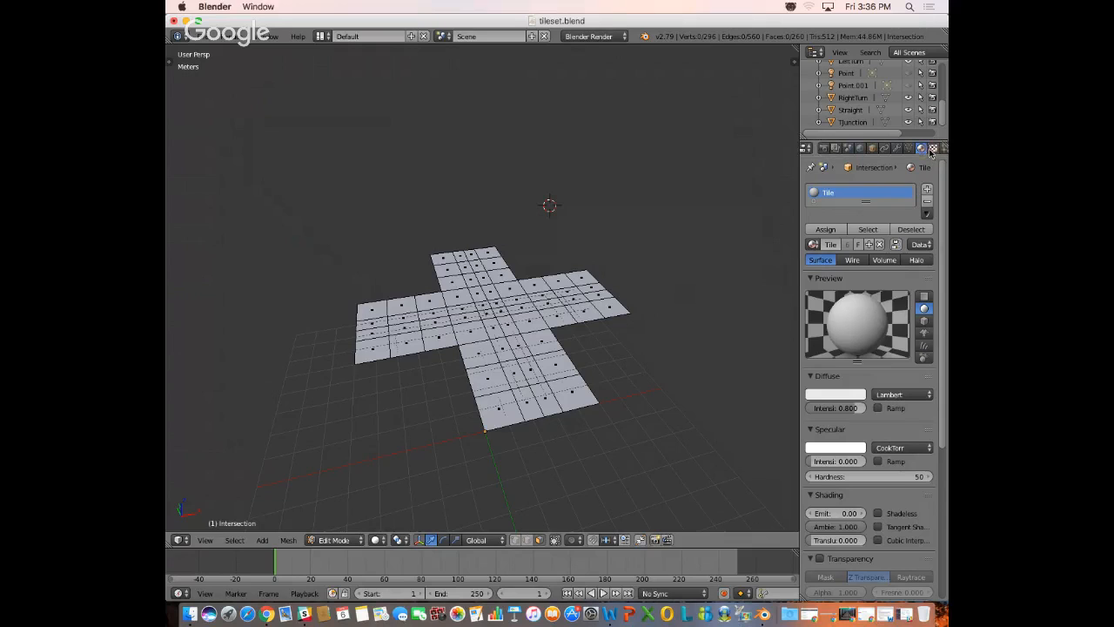
left_click(932, 149)
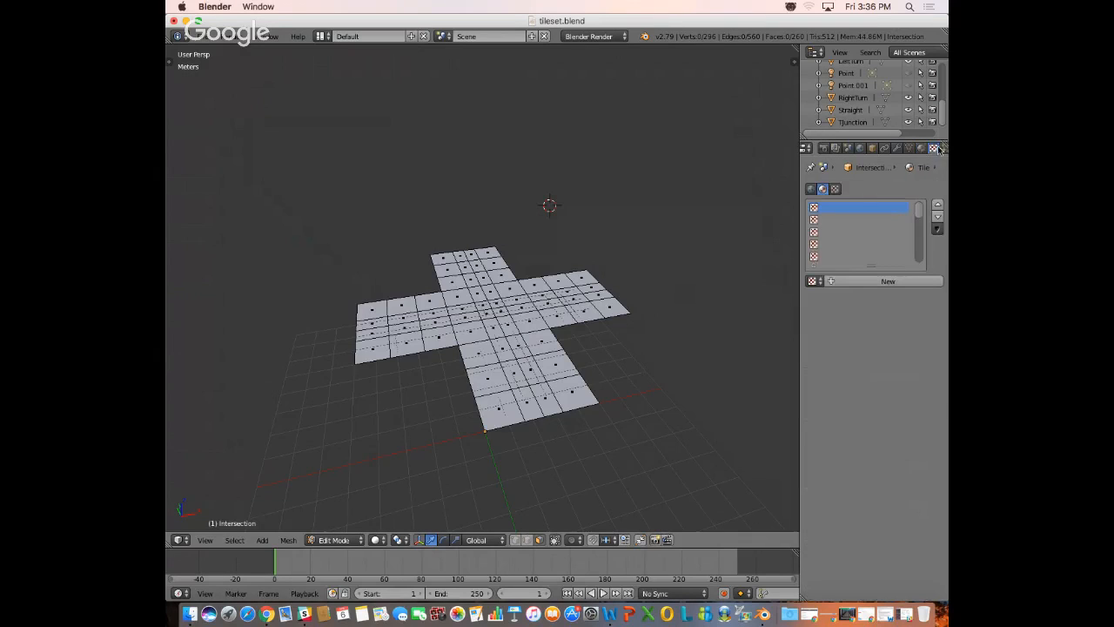
scroll(935, 150, "down", 1)
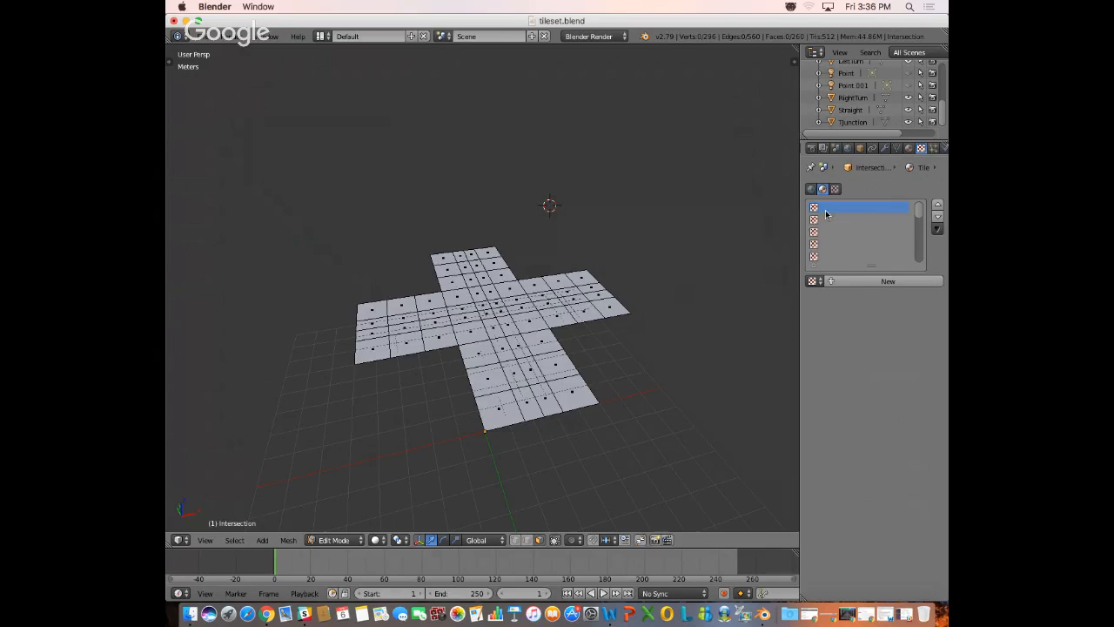
left_click(858, 281)
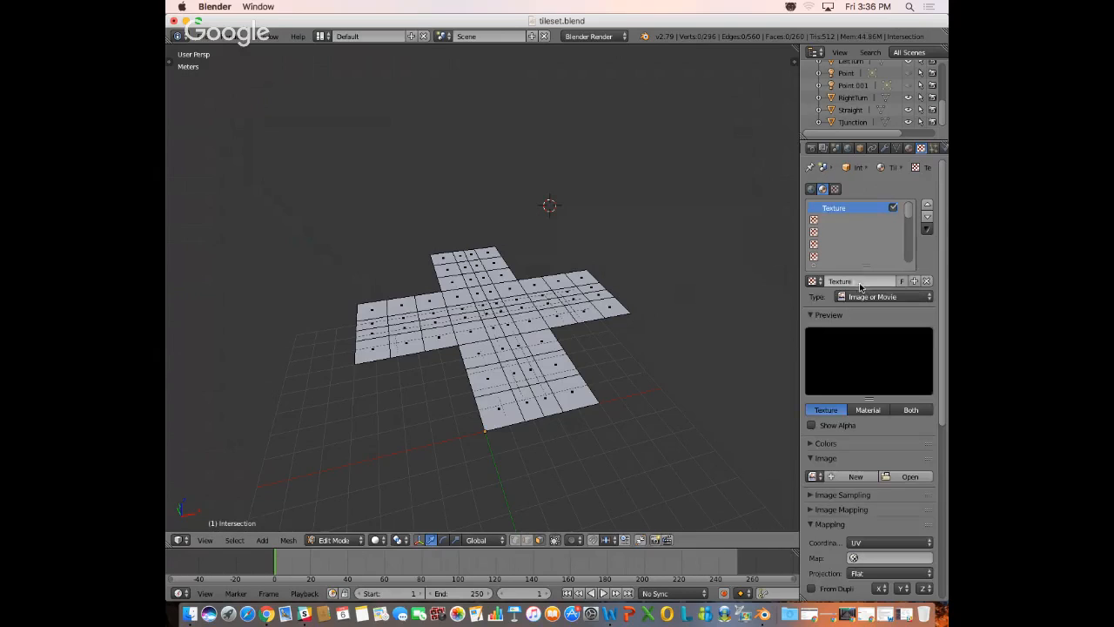
double_click(835, 210)
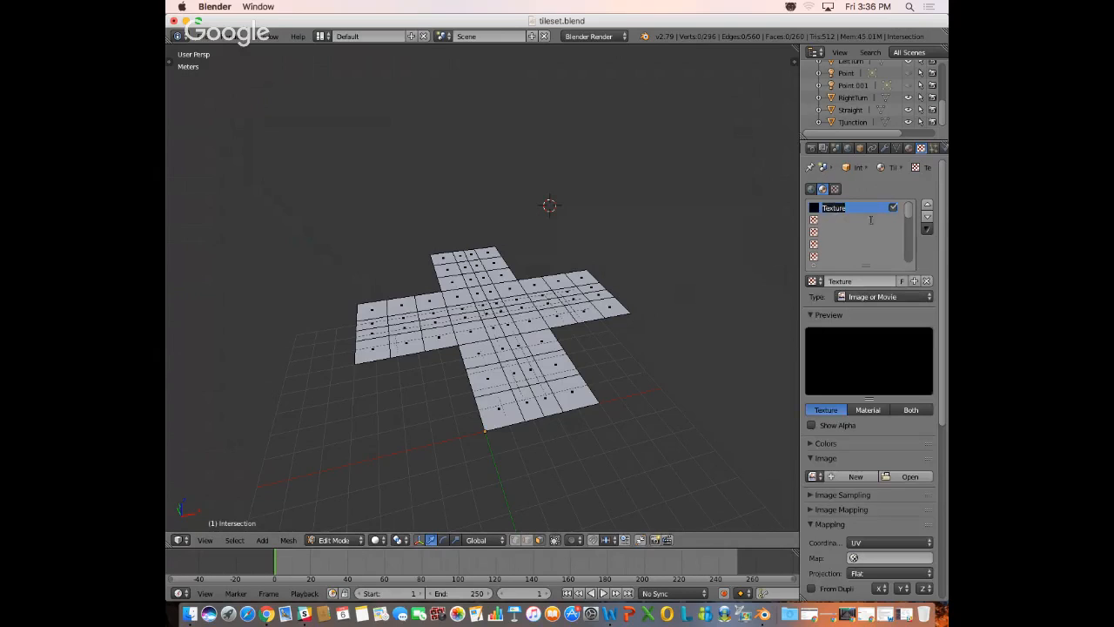
type("Floor")
- Load Concrete.jpg from the Downloads folder as the Floor texture's image
left_click(910, 477)
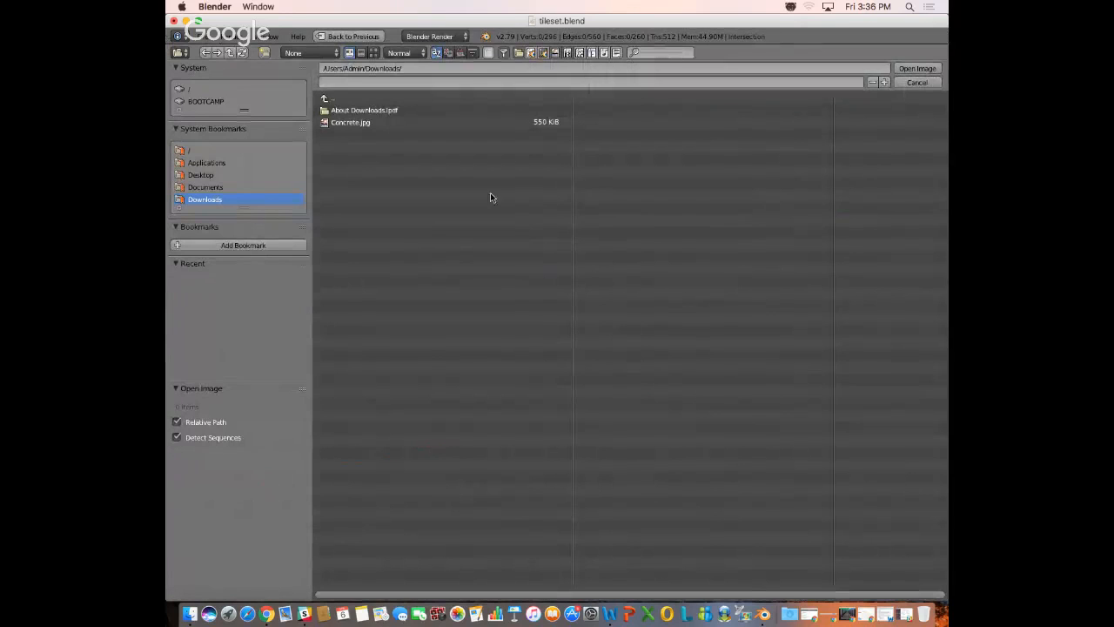
left_click(355, 127)
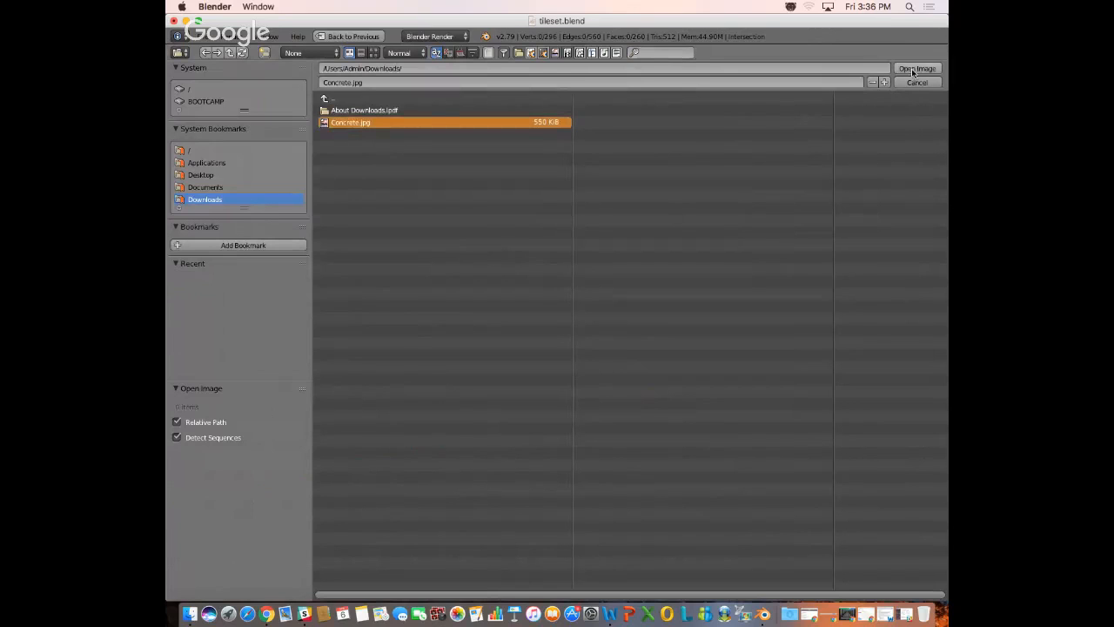
left_click(915, 68)
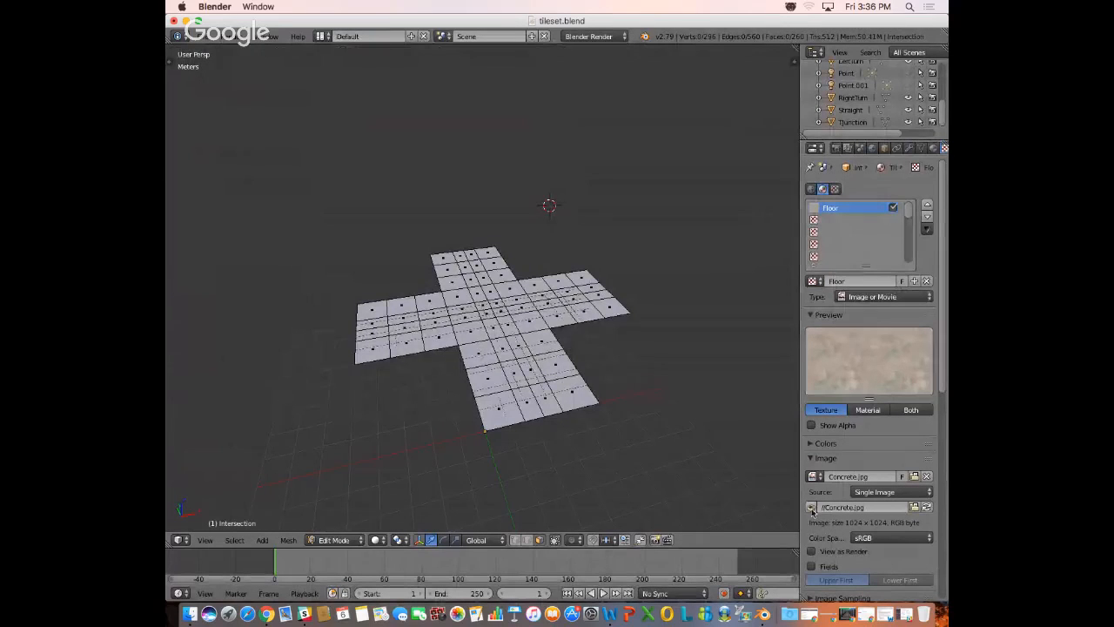
- Pack the concrete image into the blend file and save over tileset.blend
left_click(811, 508)
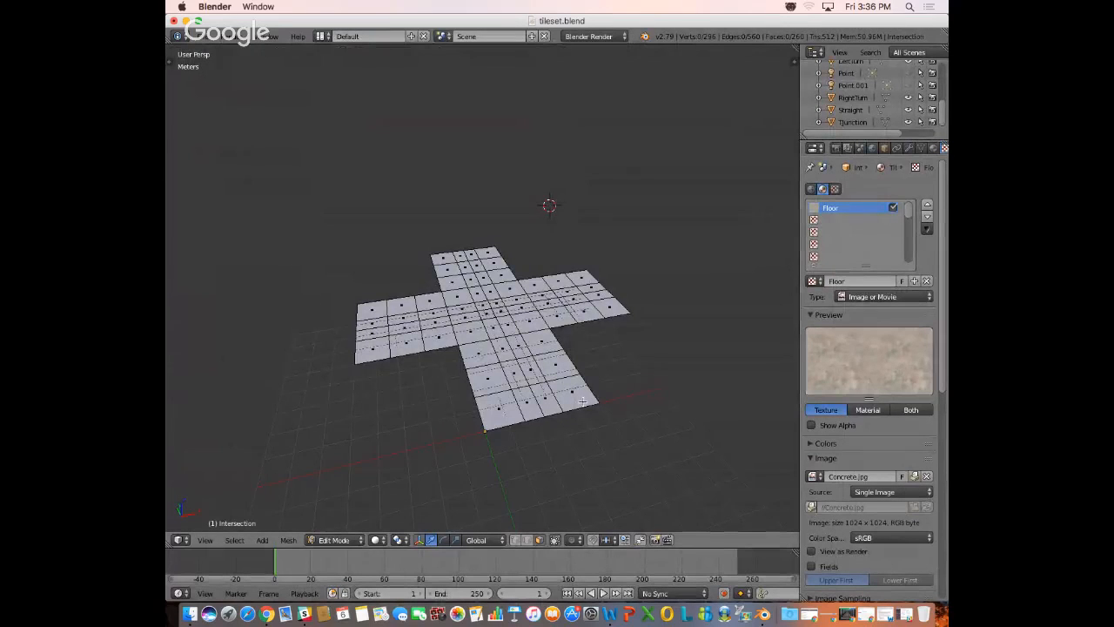
key("ctrl+s")
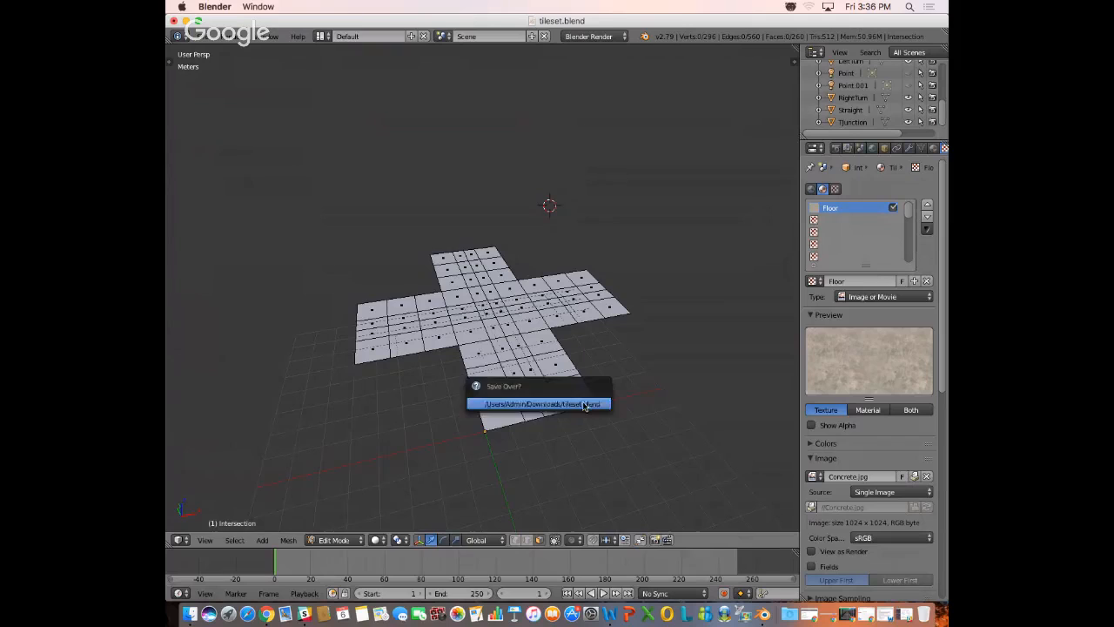
left_click(583, 403)
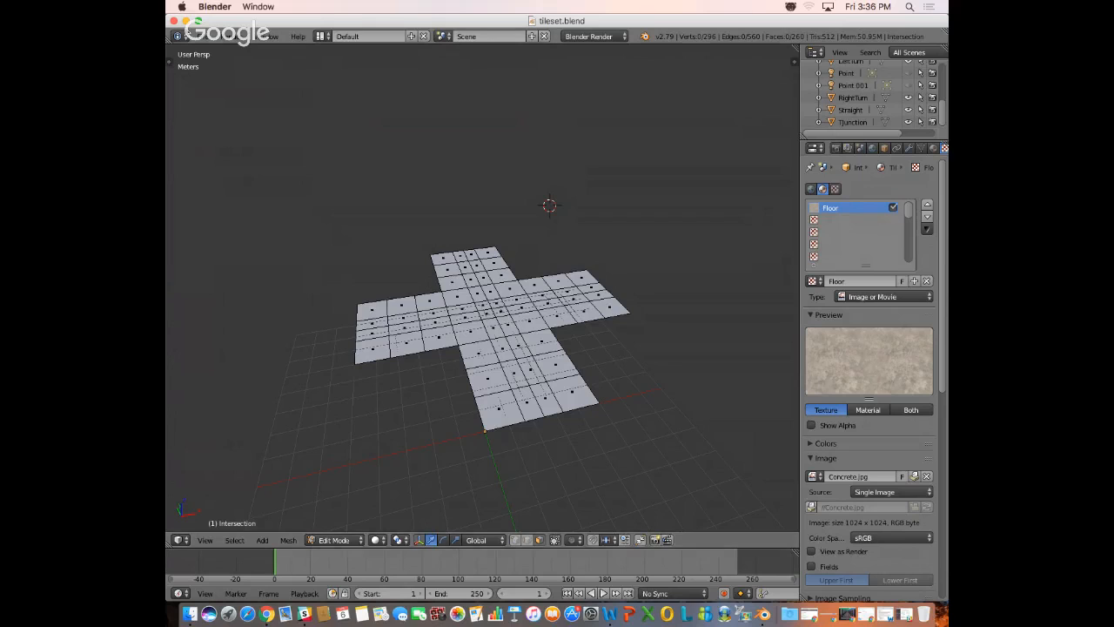
- Change to the UV Editing screen layout, hide the side panels of both editors and set the 3D view to perspective
left_click(321, 36)
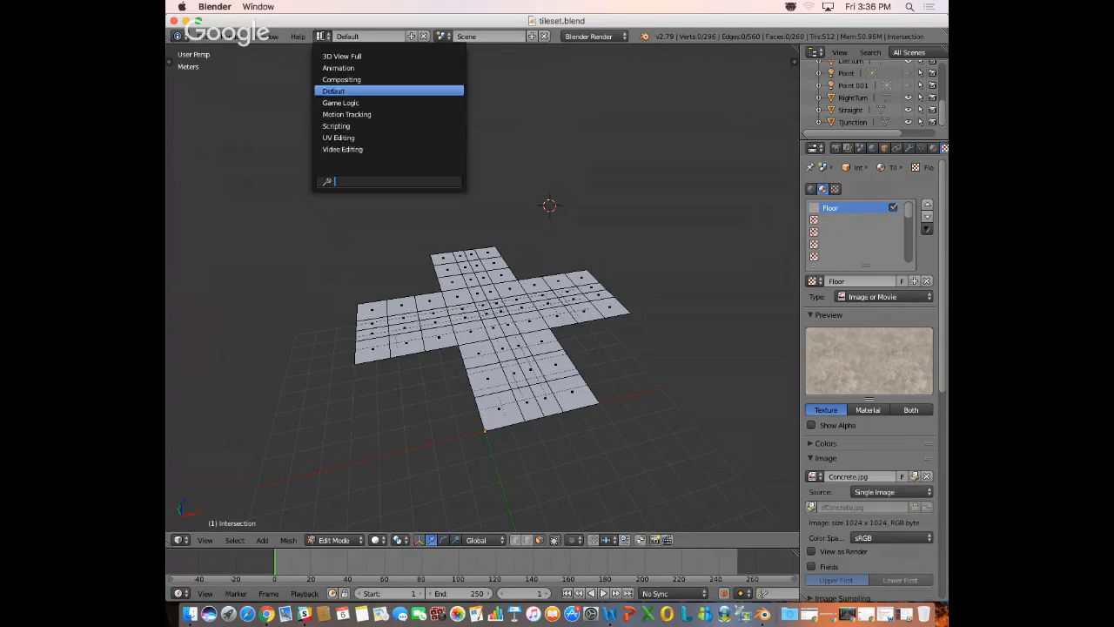
left_click(366, 140)
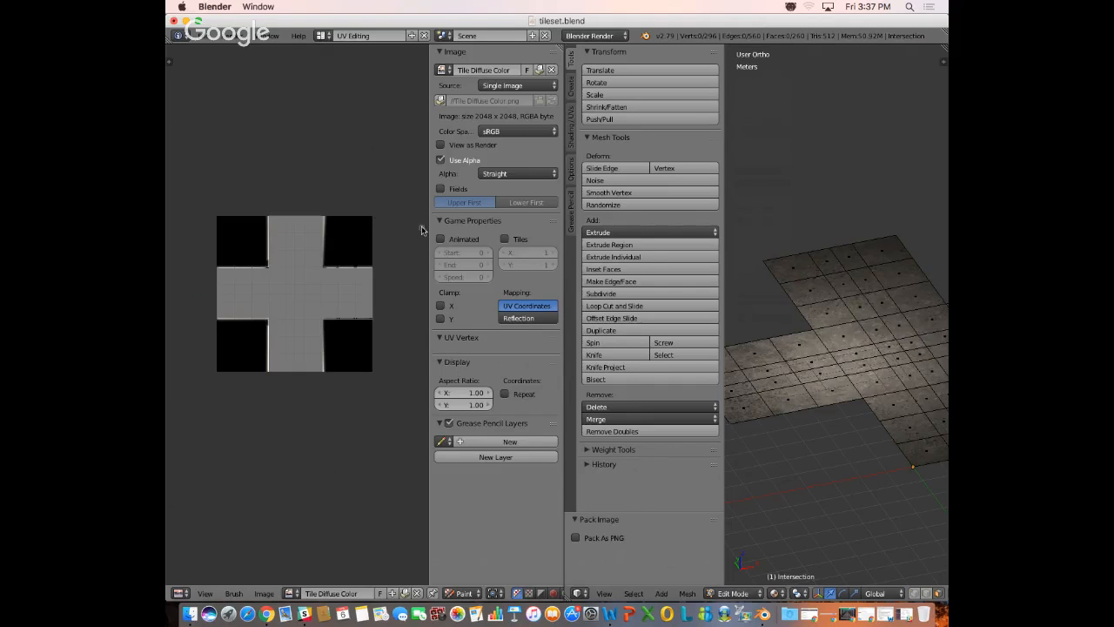
key("n")
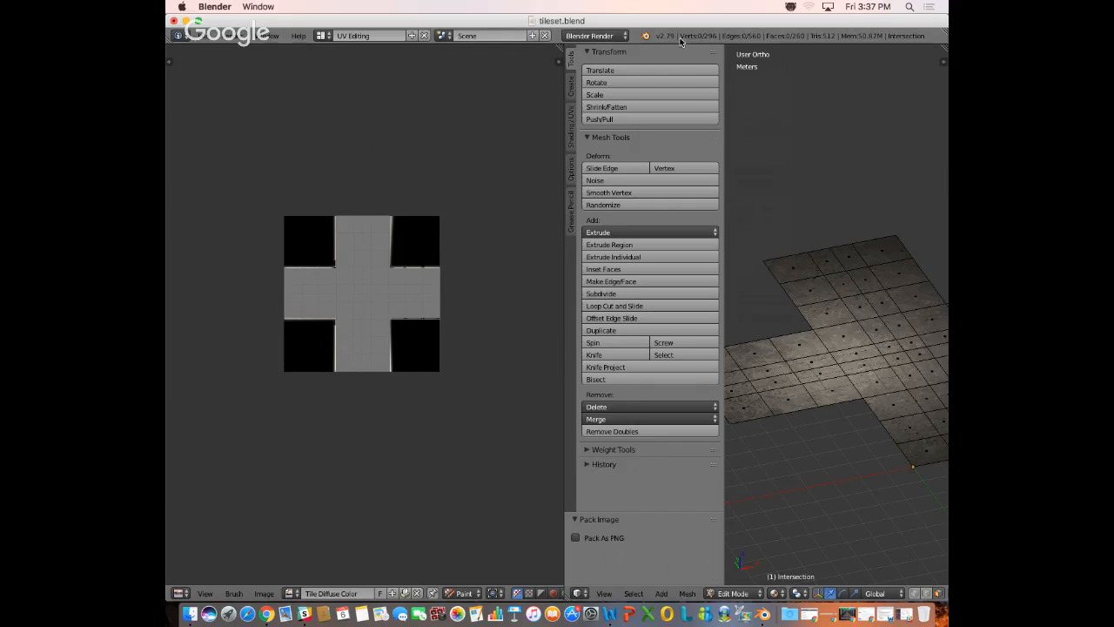
key("t")
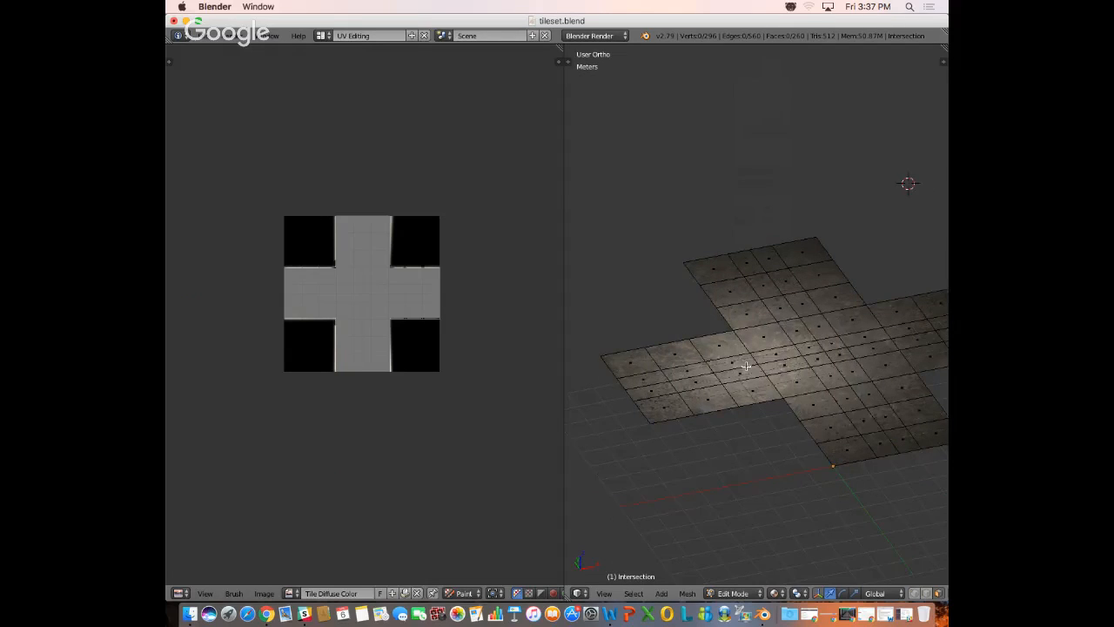
middle_click_drag(746, 366, 778, 391)
key("KP_5")
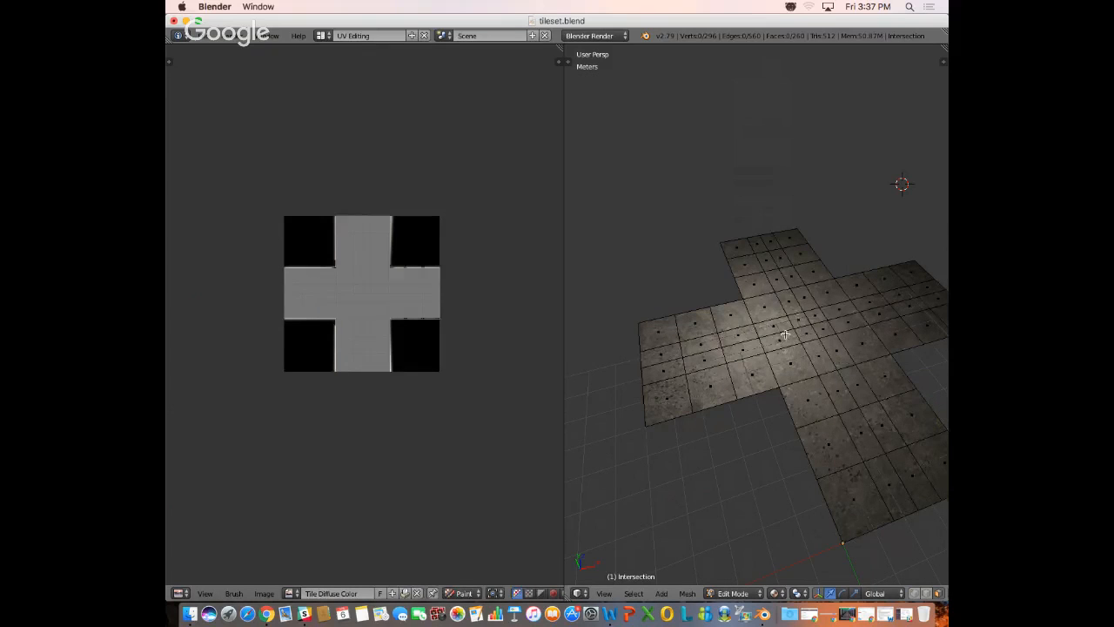
- Select all visible floor faces and change the image editor from Paint to View mode to show their UV layout
key("a")
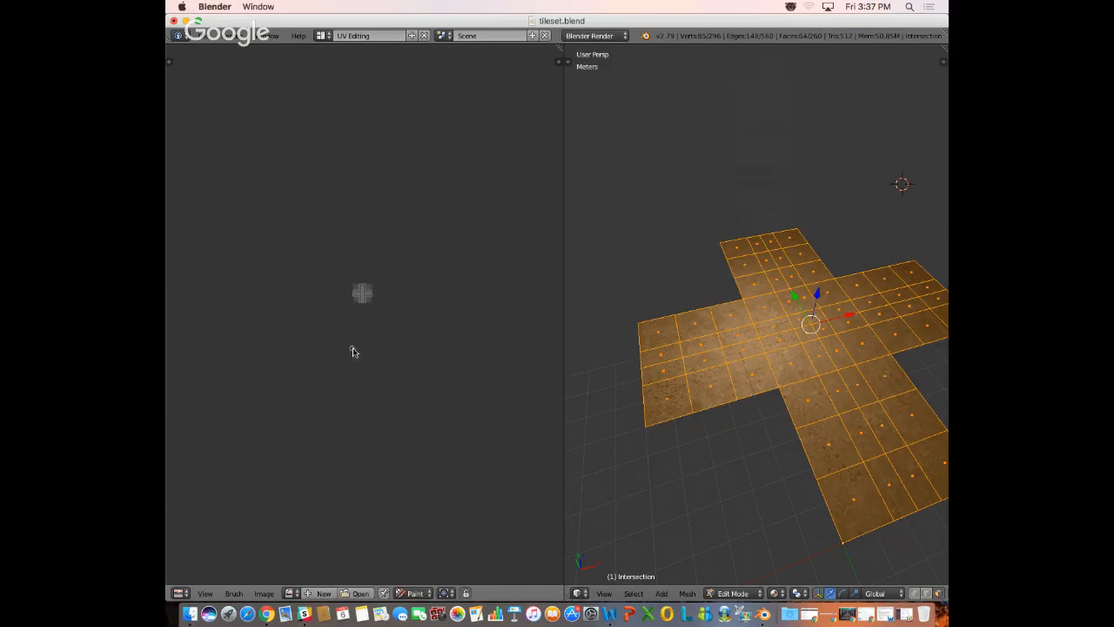
scroll(350, 336, "up", 6)
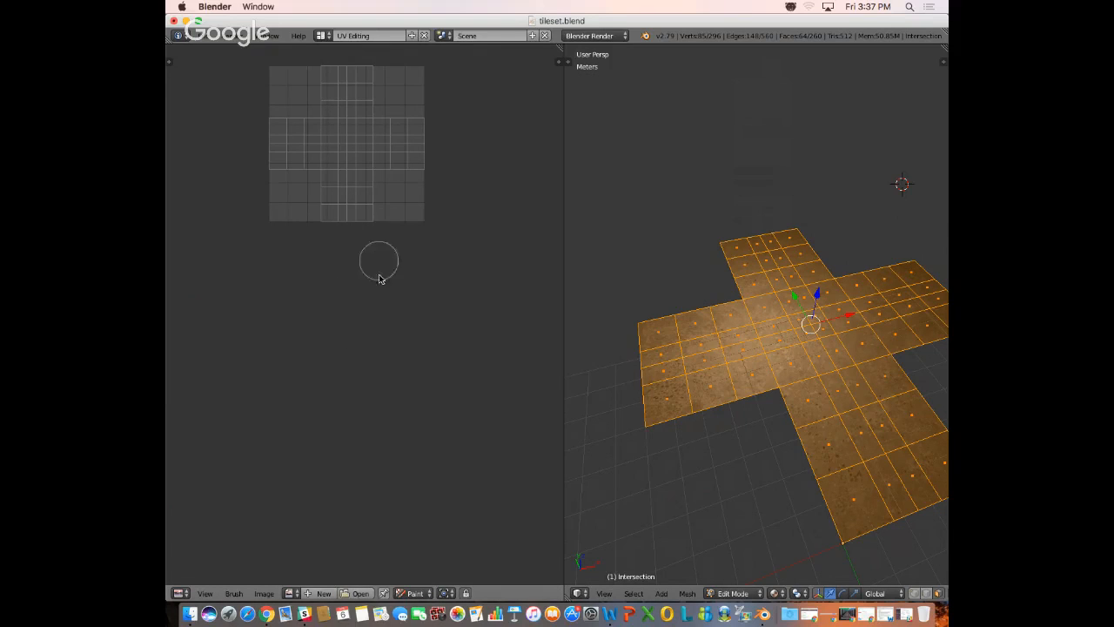
left_click(411, 595)
left_click(421, 579)
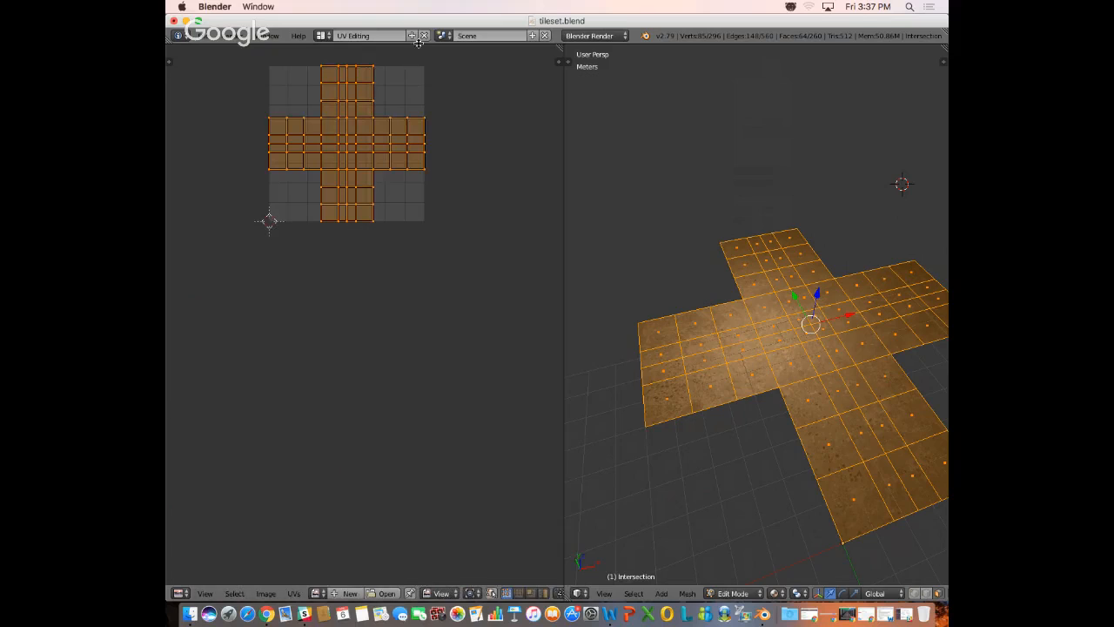
middle_click_drag(478, 70, 476, 179)
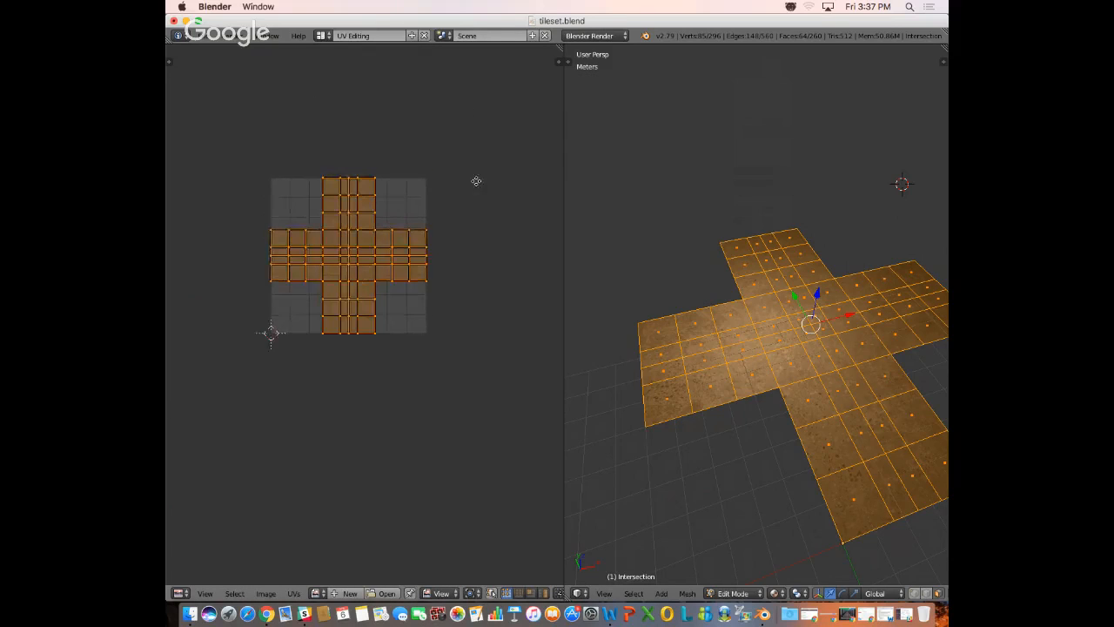
scroll(476, 187, "up", 2)
scroll(478, 169, "up", 1)
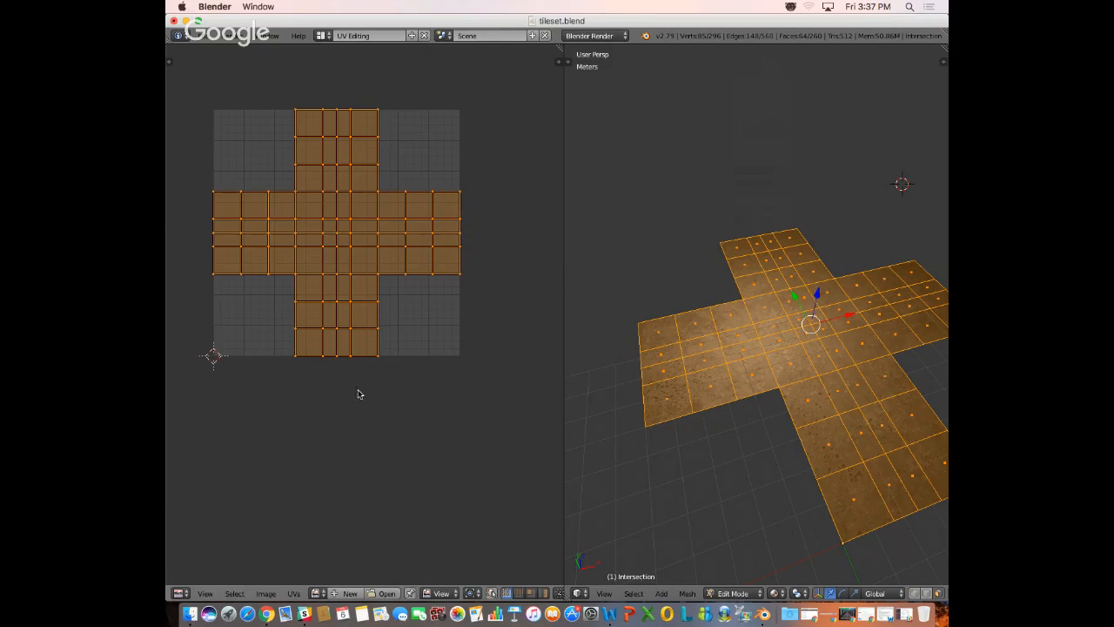
- Assign the Concrete.jpg image to the selected floor faces' UV layout
left_click(317, 593)
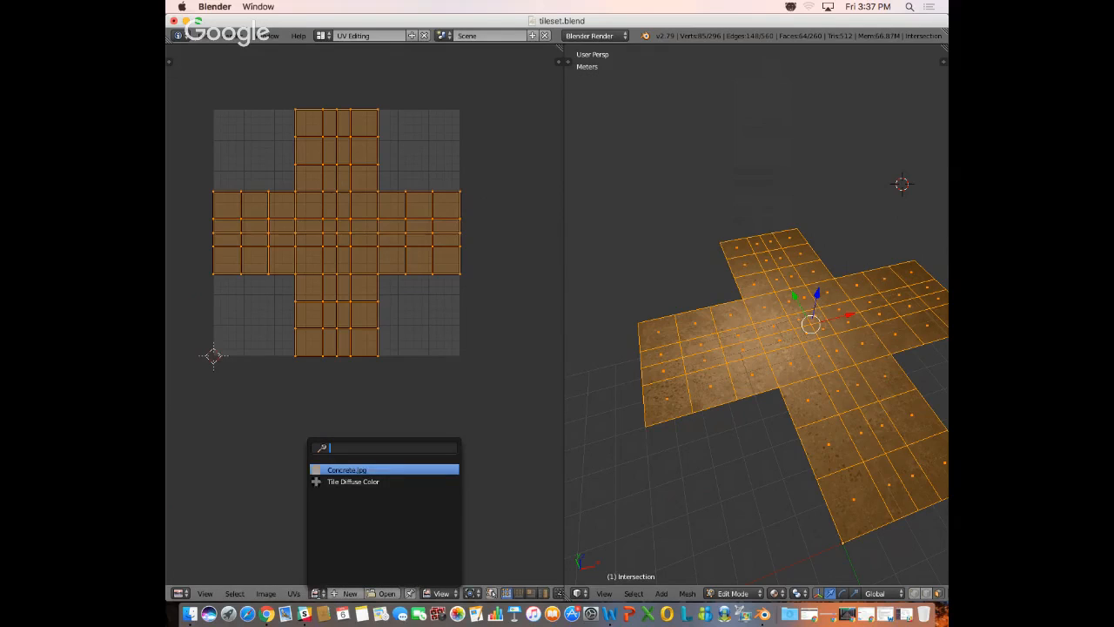
left_click(367, 470)
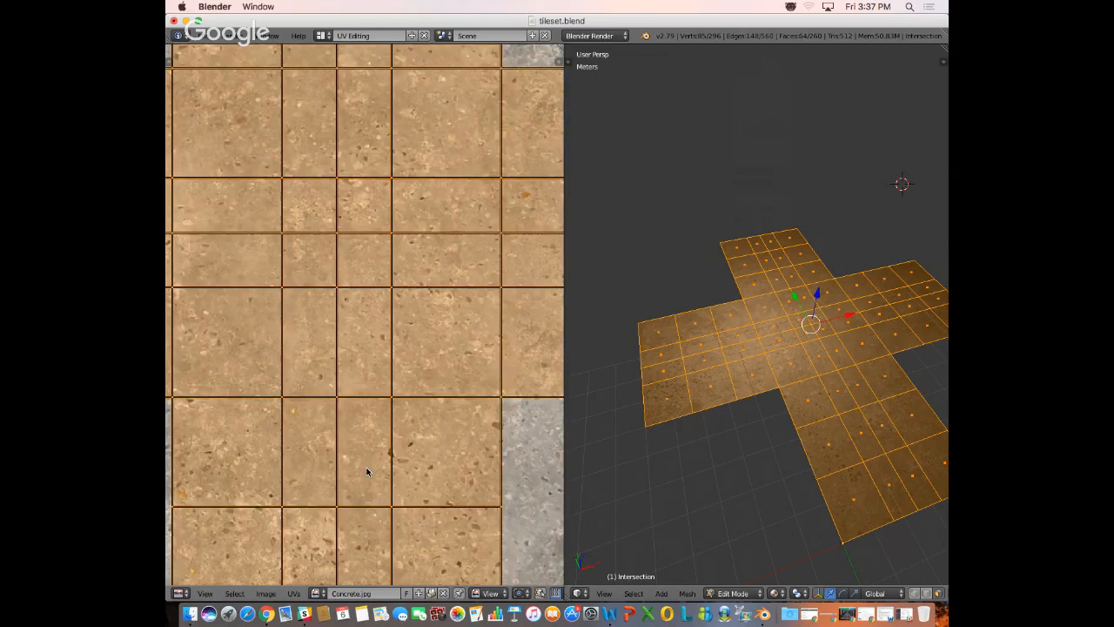
scroll(368, 470, "down", 5)
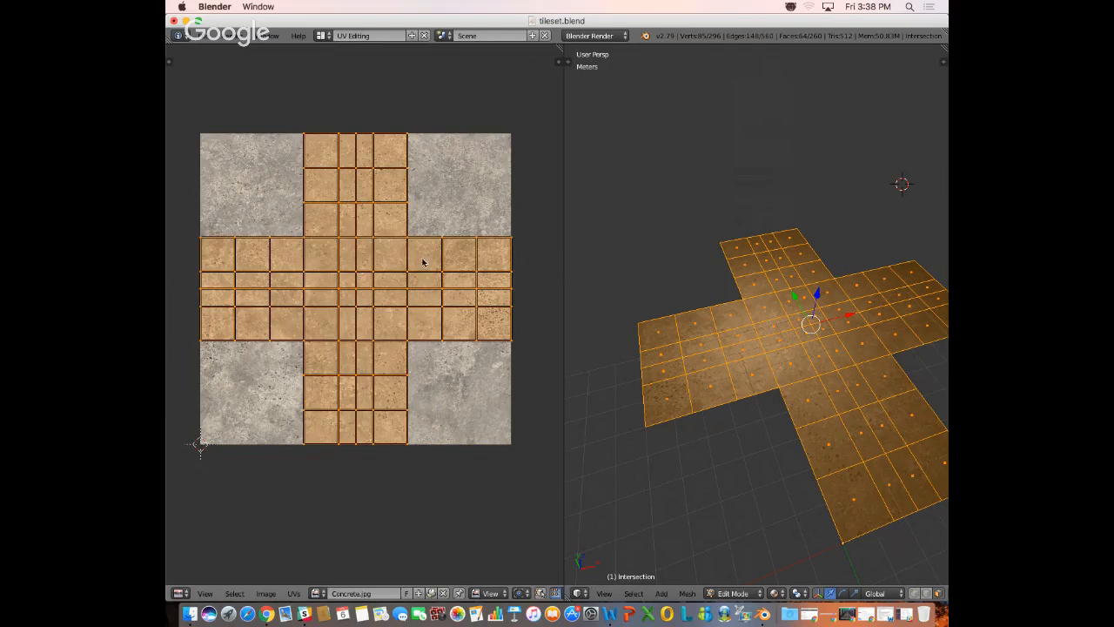
- Scale the floor's UVs up until the cross's central square covers the whole concrete image, and save the file
key("s")
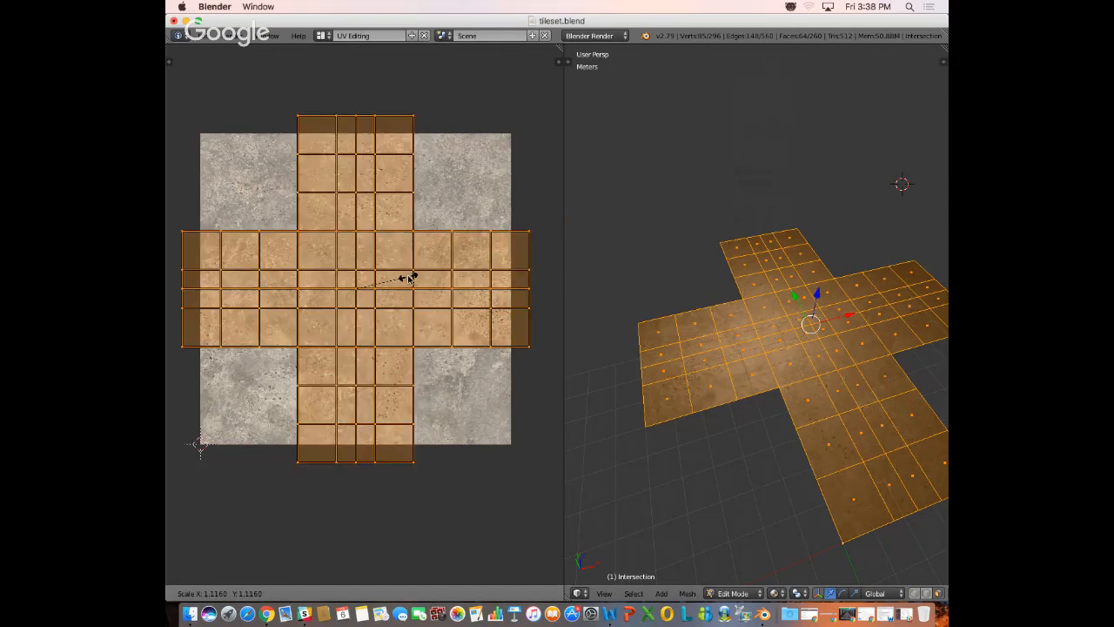
left_click(501, 316)
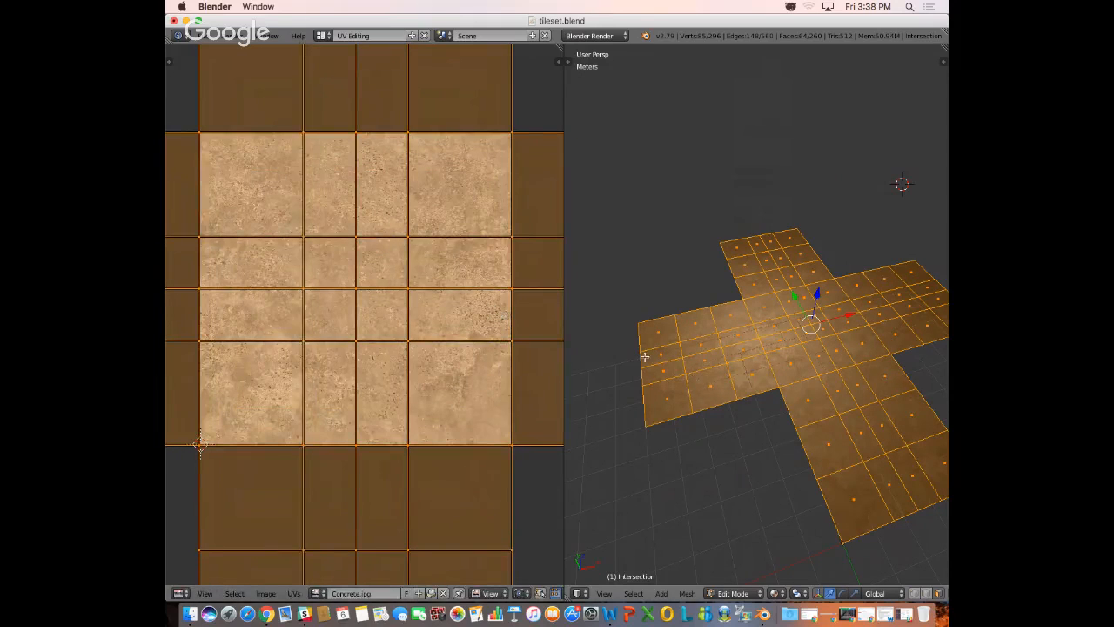
scroll(437, 294, "down", 3)
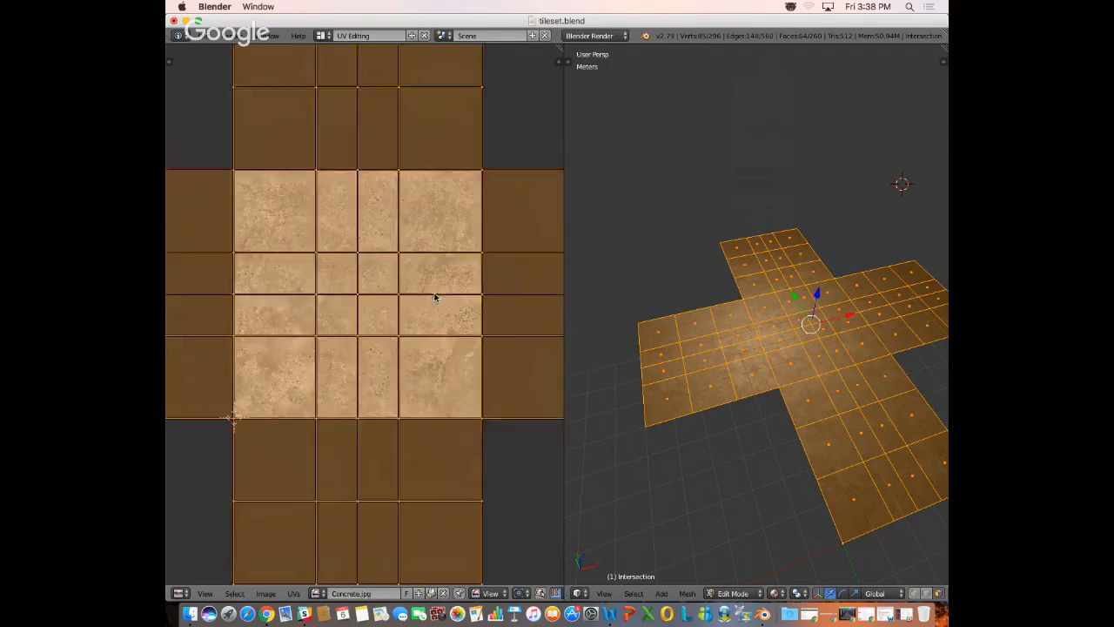
scroll(434, 303, "down", 1)
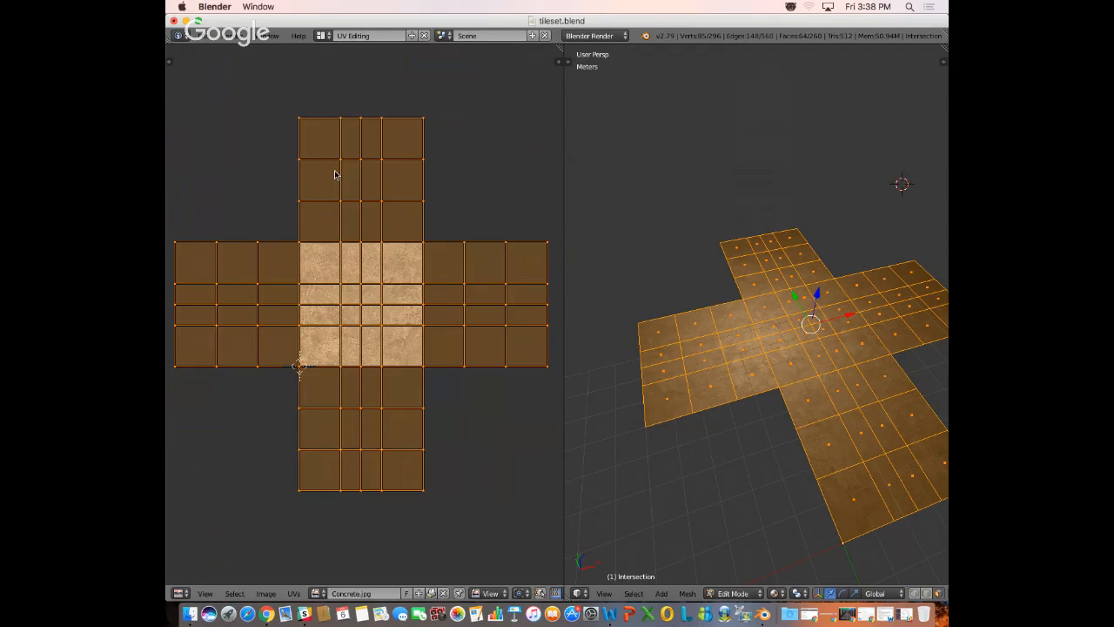
key("ctrl+s")
left_click(403, 151)
- Return to the Default screen layout with a closer view of the Intersection tile's floor
left_click(321, 36)
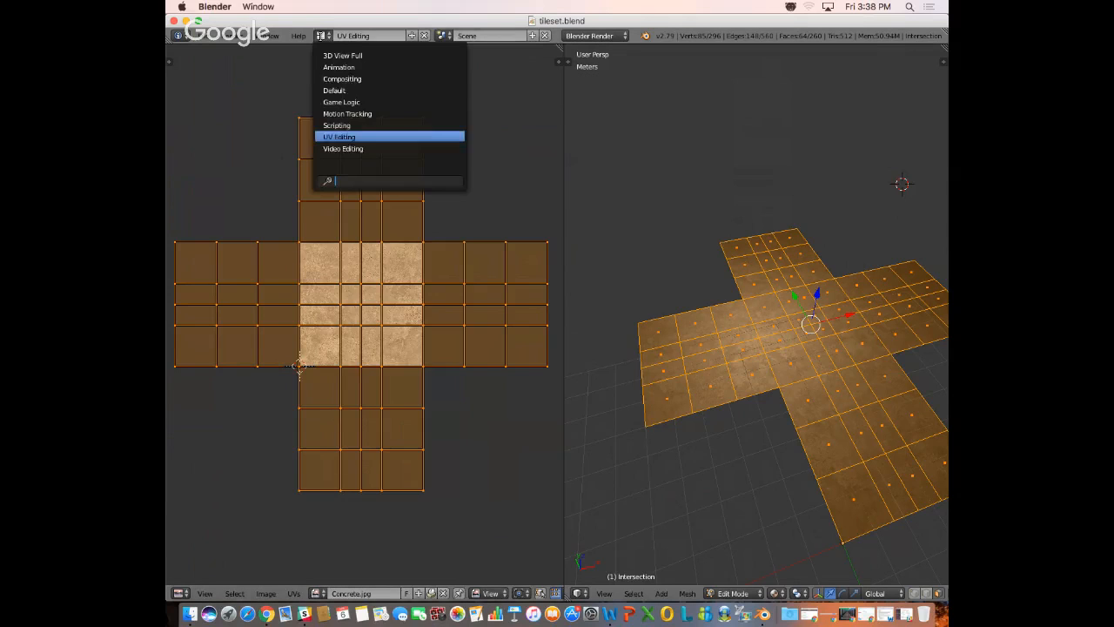
left_click(363, 93)
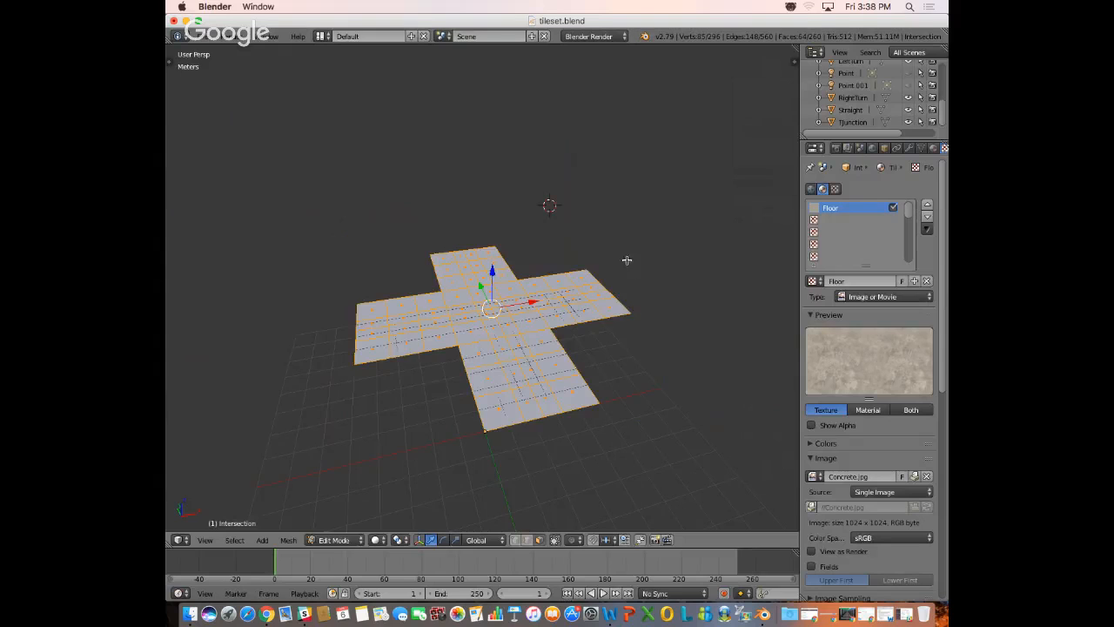
scroll(625, 277, "up", 1)
middle_click_drag(625, 281, 530, 280)
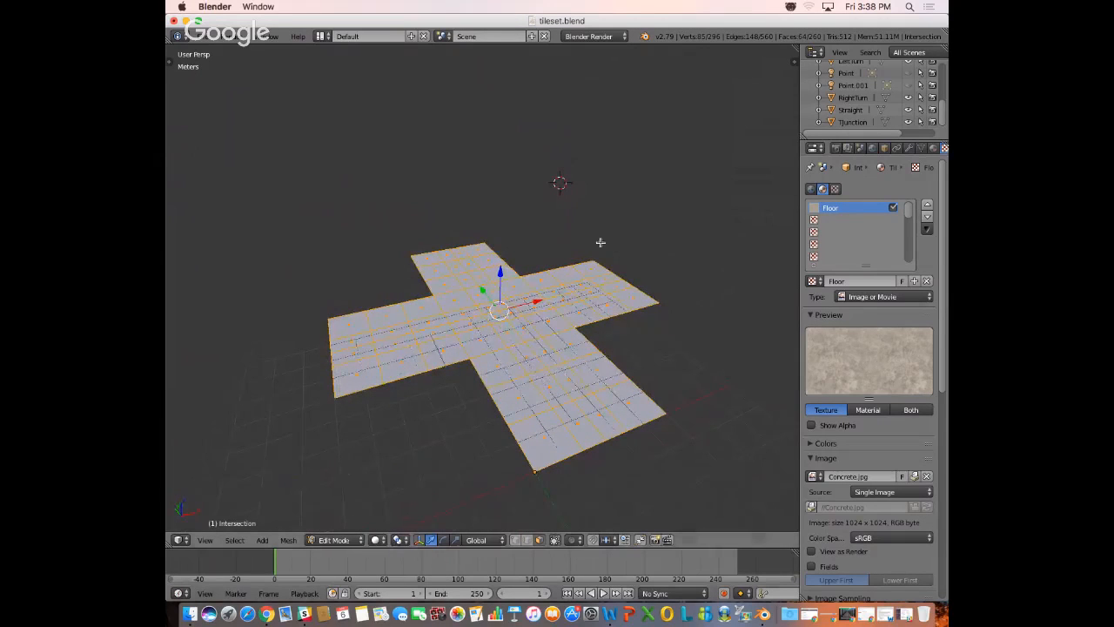
- Set the viewport shading to Texture and switch the Intersection tile to Object Mode
left_click(380, 540)
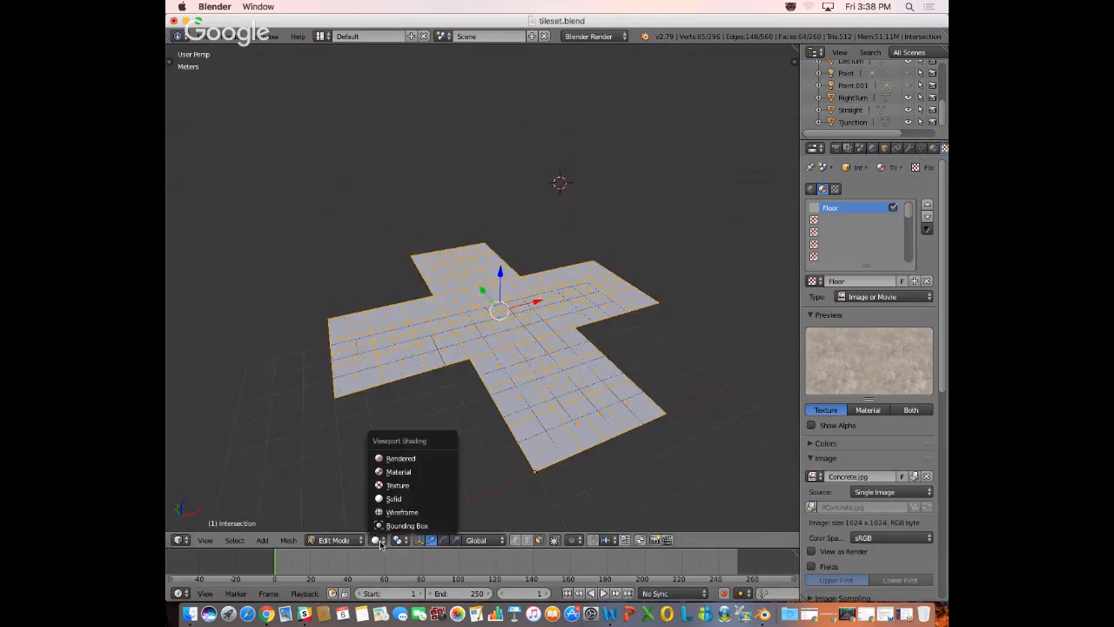
left_click(400, 486)
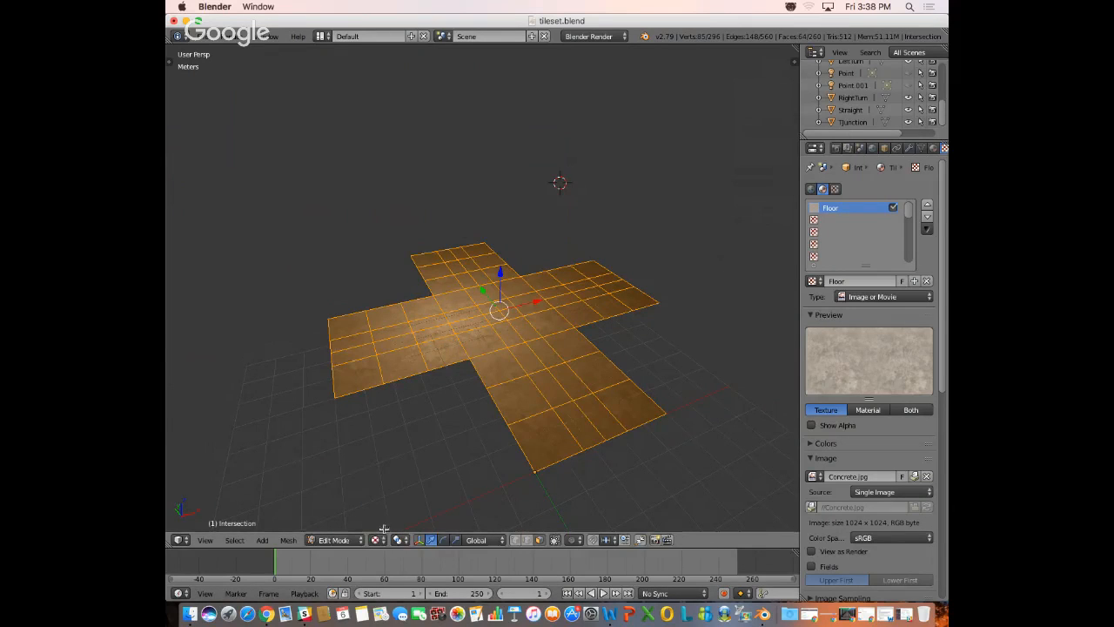
left_click(335, 540)
left_click(336, 527)
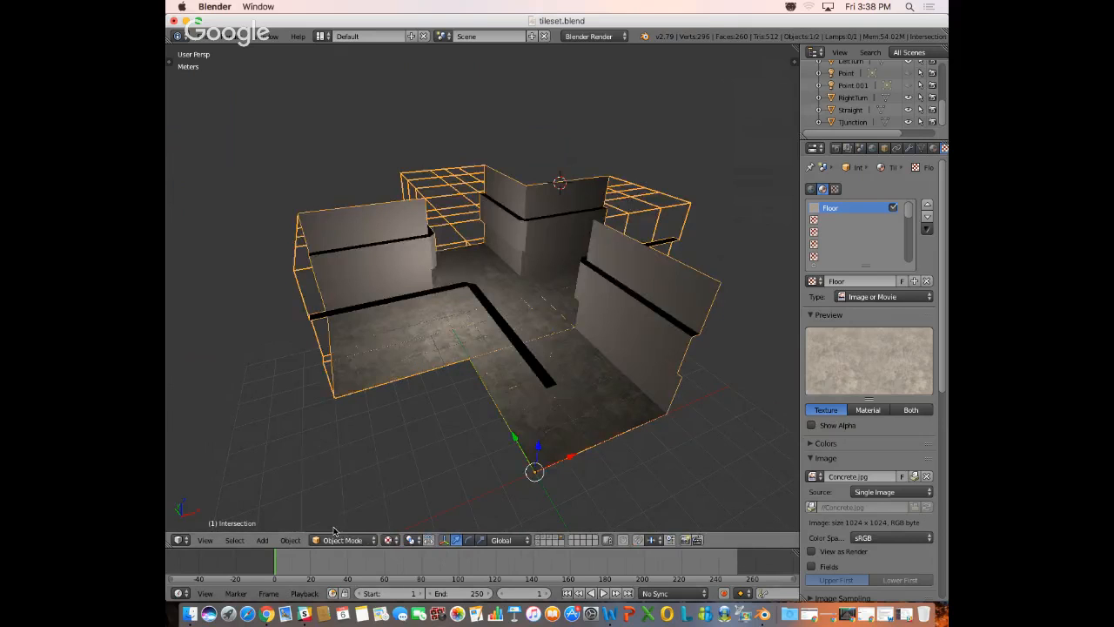
middle_click_drag(567, 294, 520, 306)
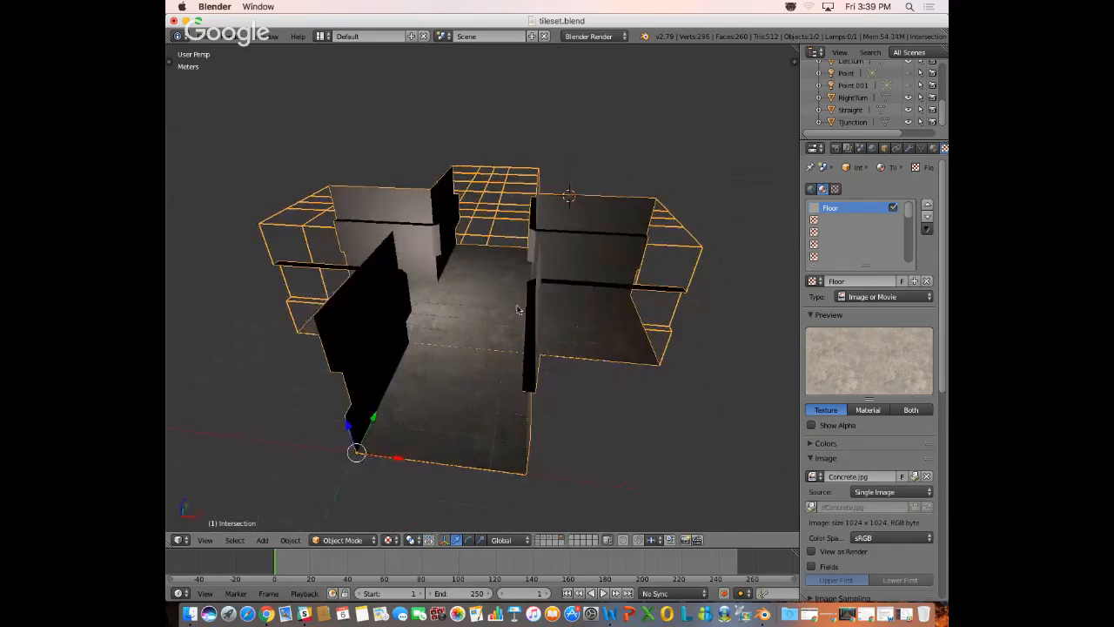
scroll(504, 305, "up", 4)
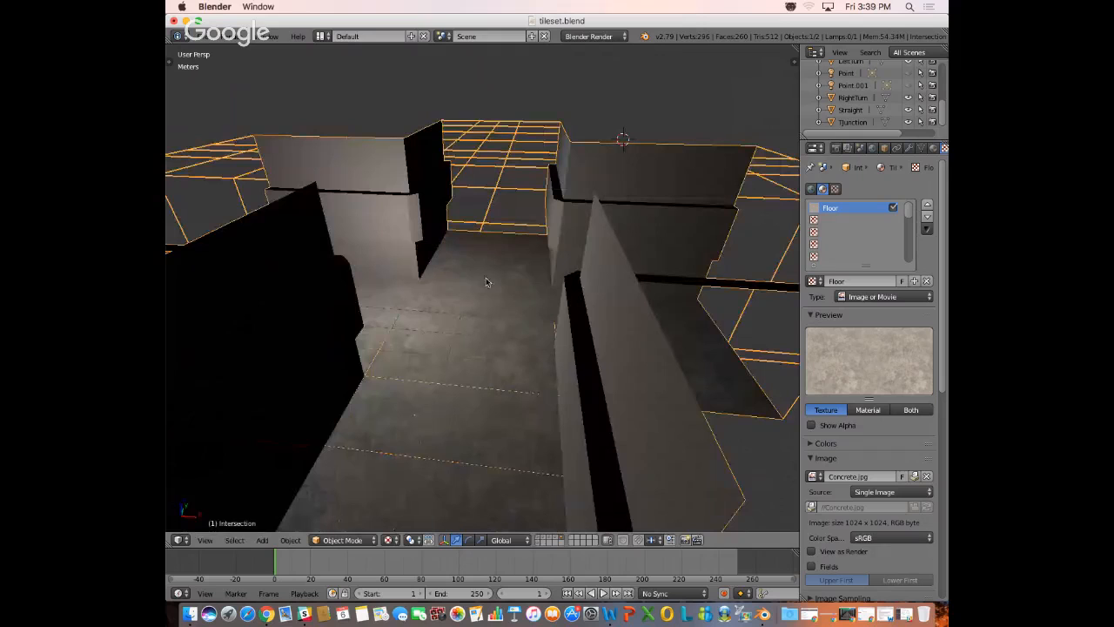
scroll(504, 359, "down", 5)
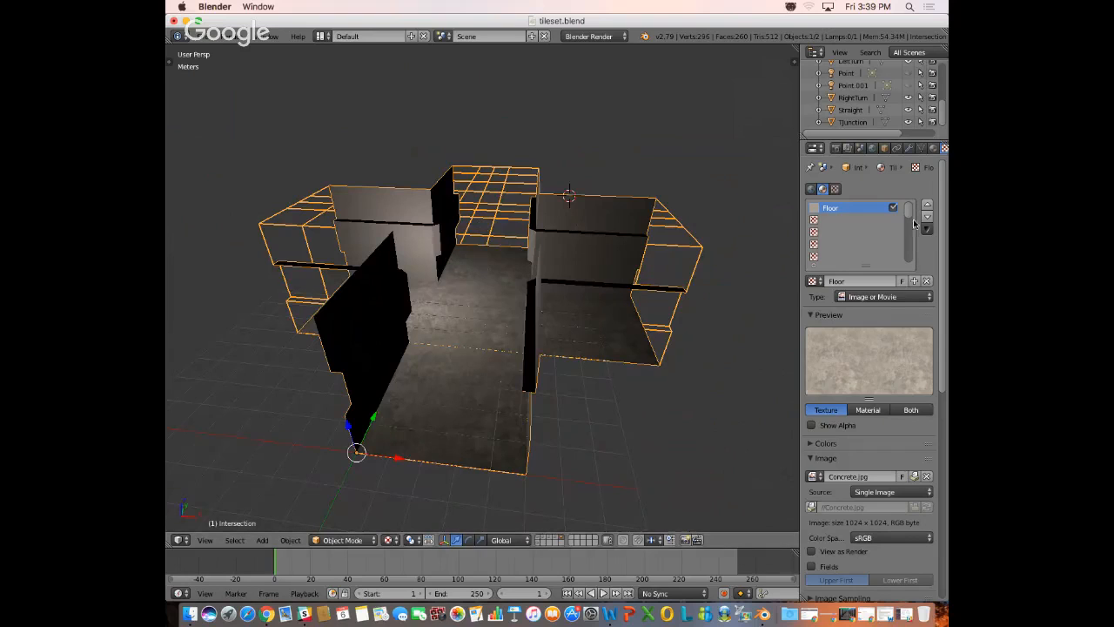
- Try duplicating the Tile material's Floor texture, and reassign the original Floor texture to the slot after each copy
double_click(837, 208)
key("Return")
left_click(914, 282)
left_click(814, 282)
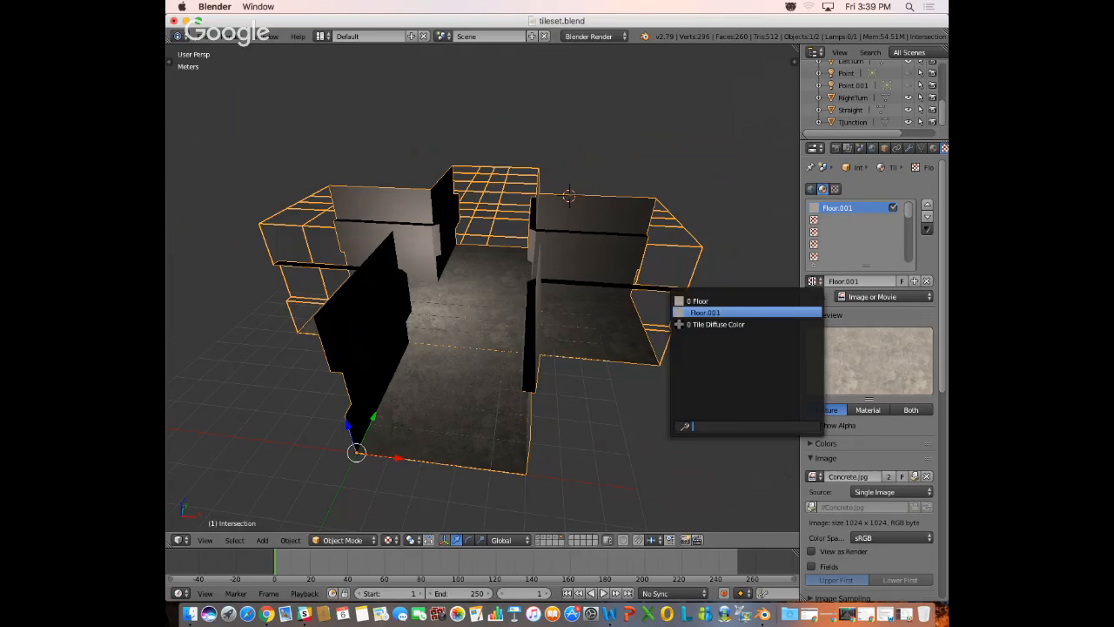
left_click(728, 311)
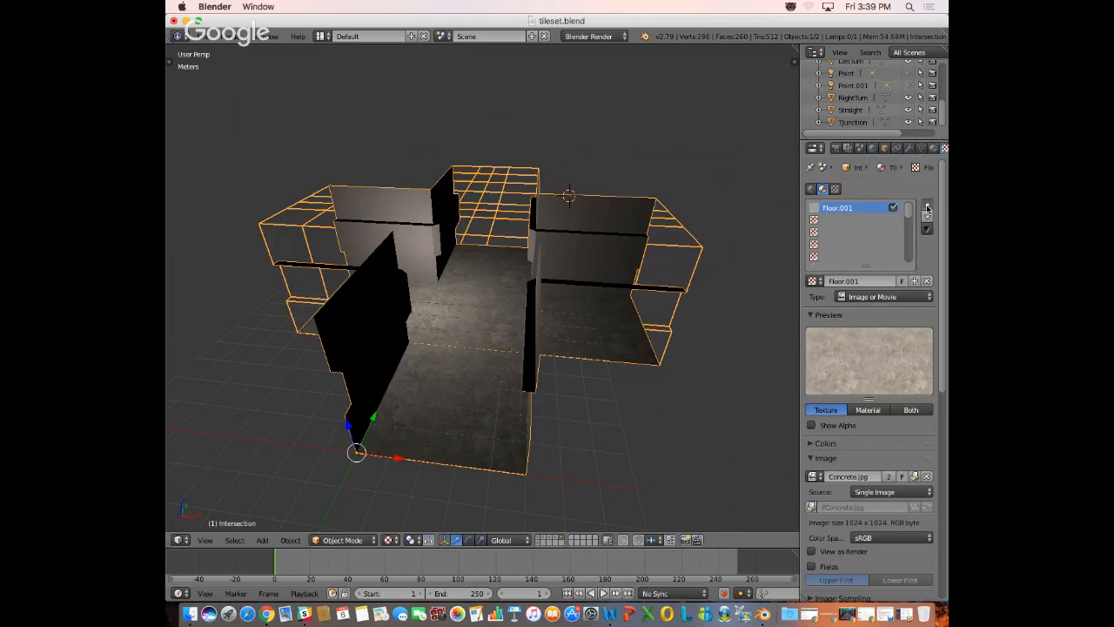
left_click(813, 282)
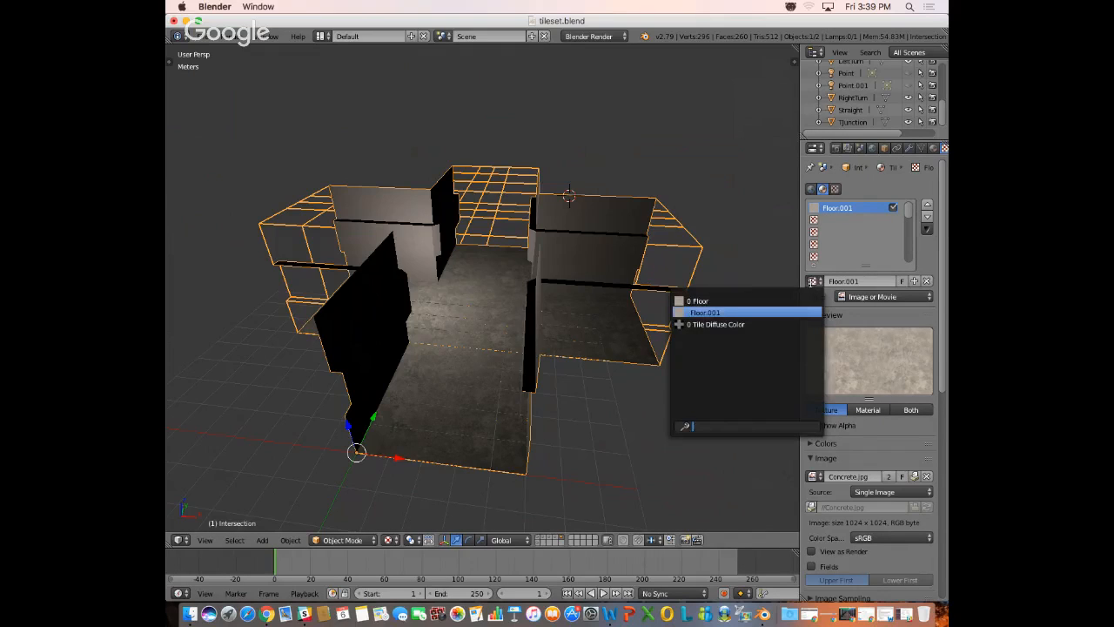
left_click(710, 301)
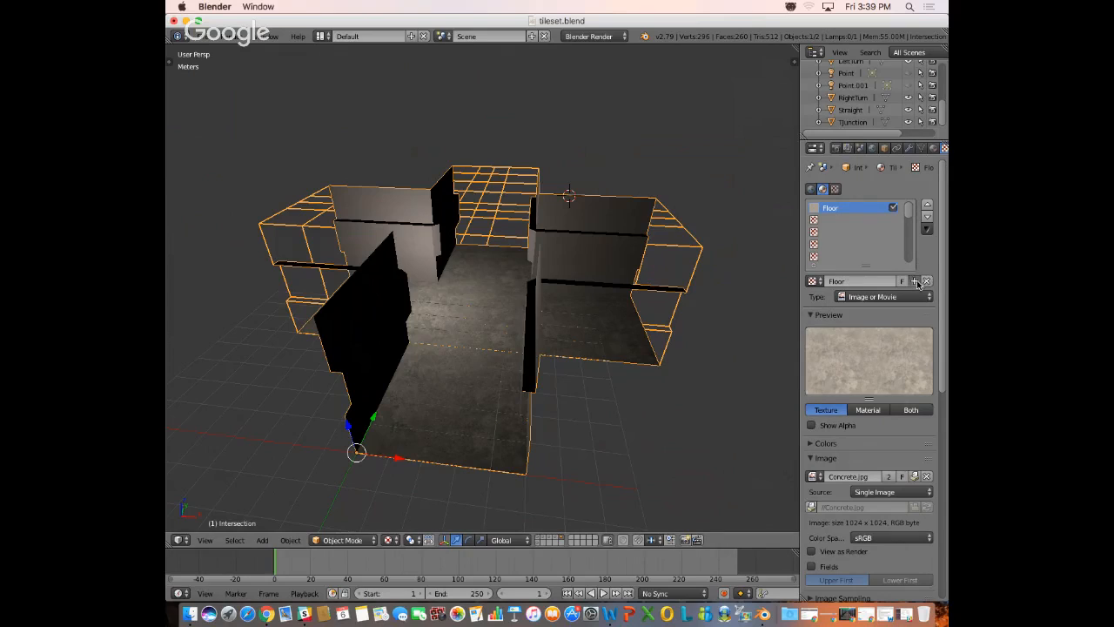
left_click(915, 281)
left_click(816, 281)
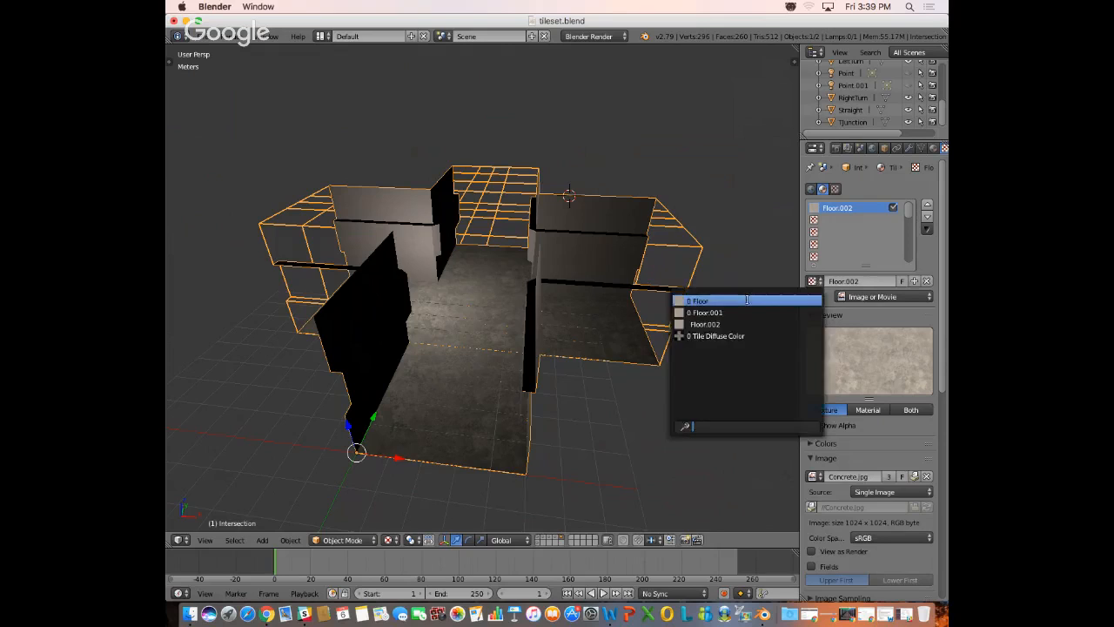
left_click(746, 299)
- Add a texture named Walls to the Tile material's second texture slot, and unlink it from that slot
left_click(827, 222)
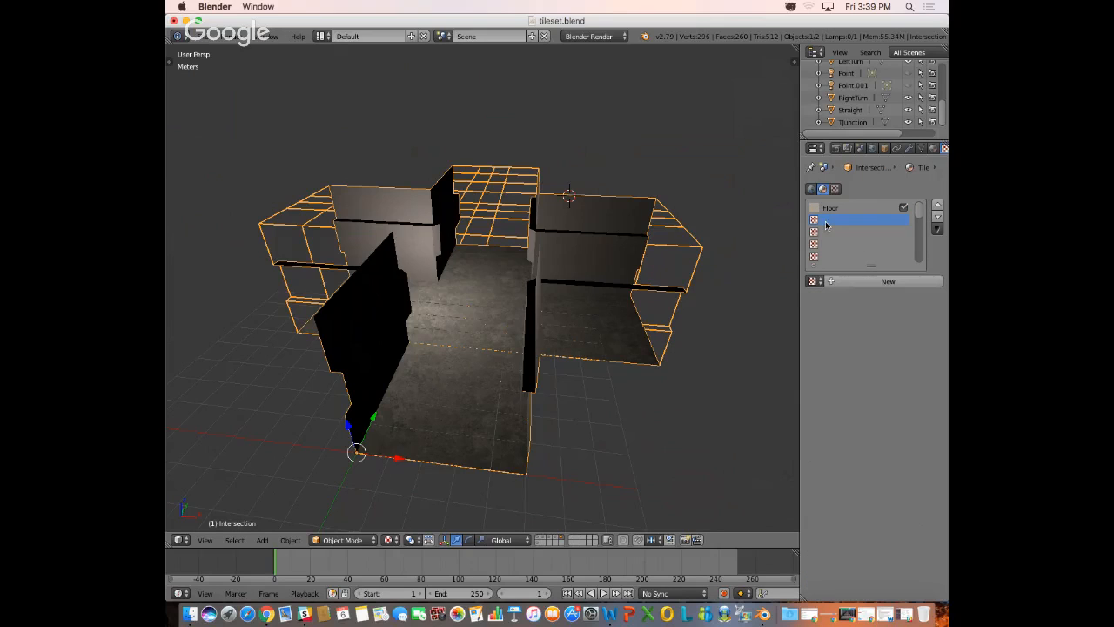
left_click(883, 281)
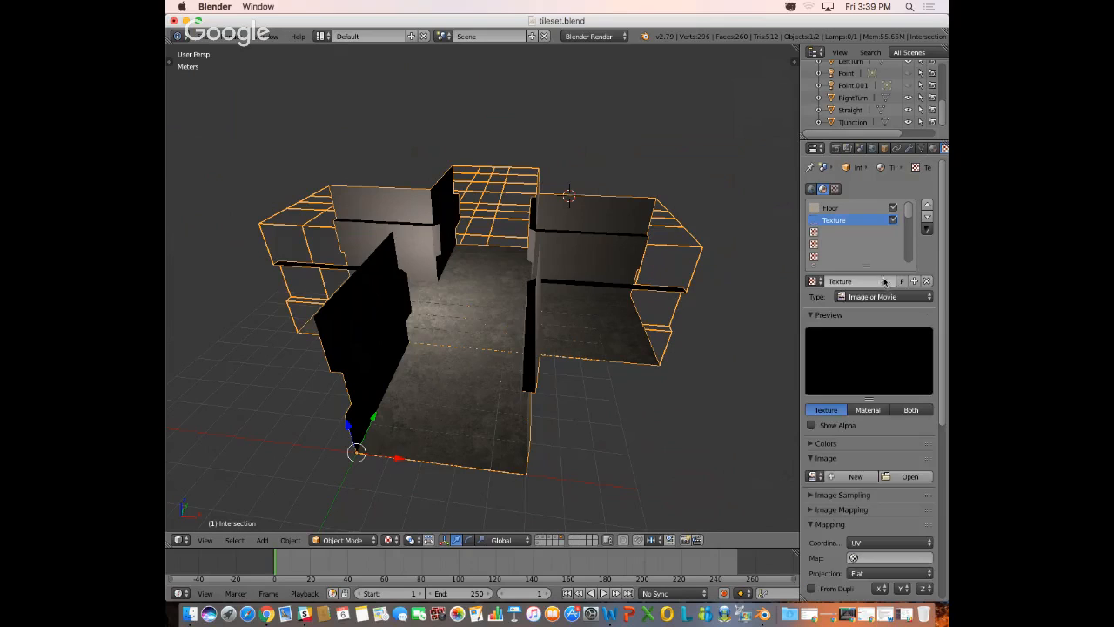
double_click(832, 223)
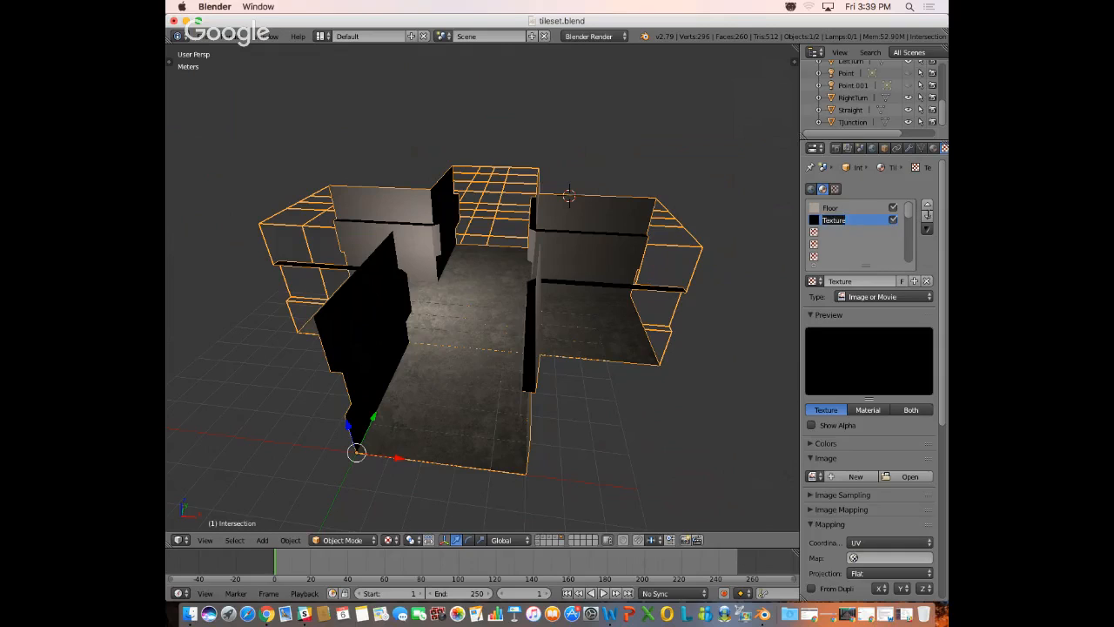
type("Walls")
key("Return")
left_click(926, 281)
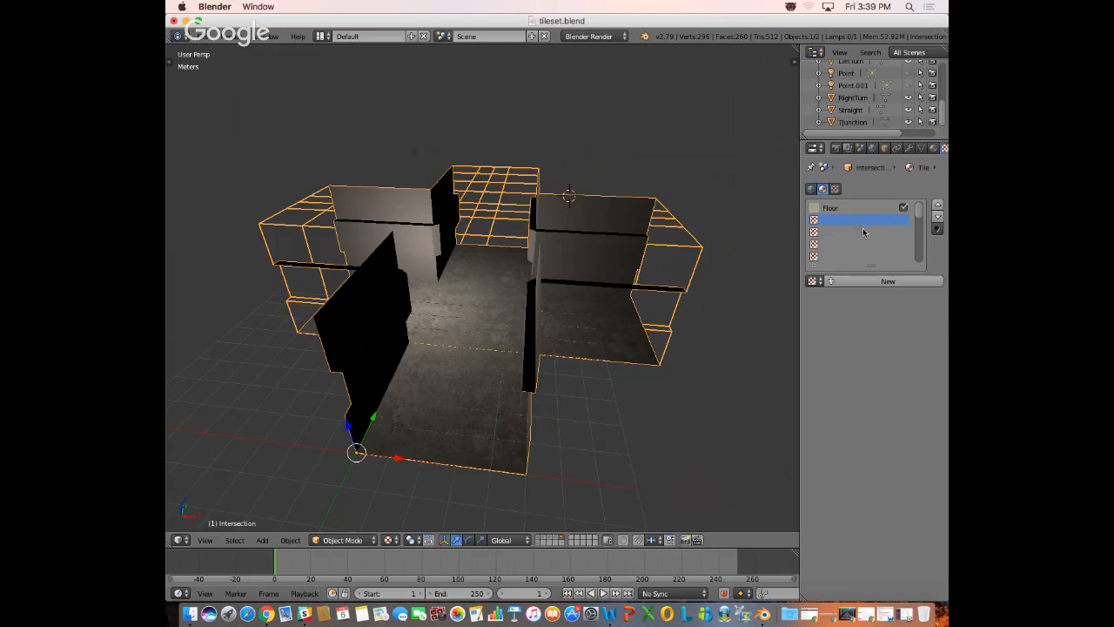
- Add a second material slot to the Intersection tile and create a new material named Walls in it
left_click(933, 148)
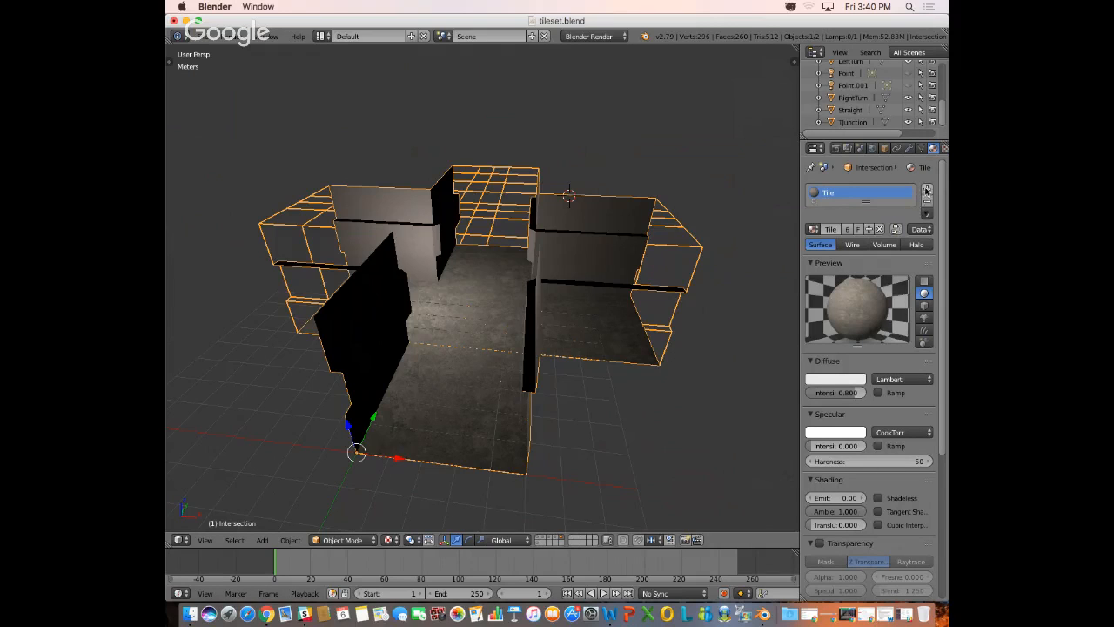
left_click(928, 189)
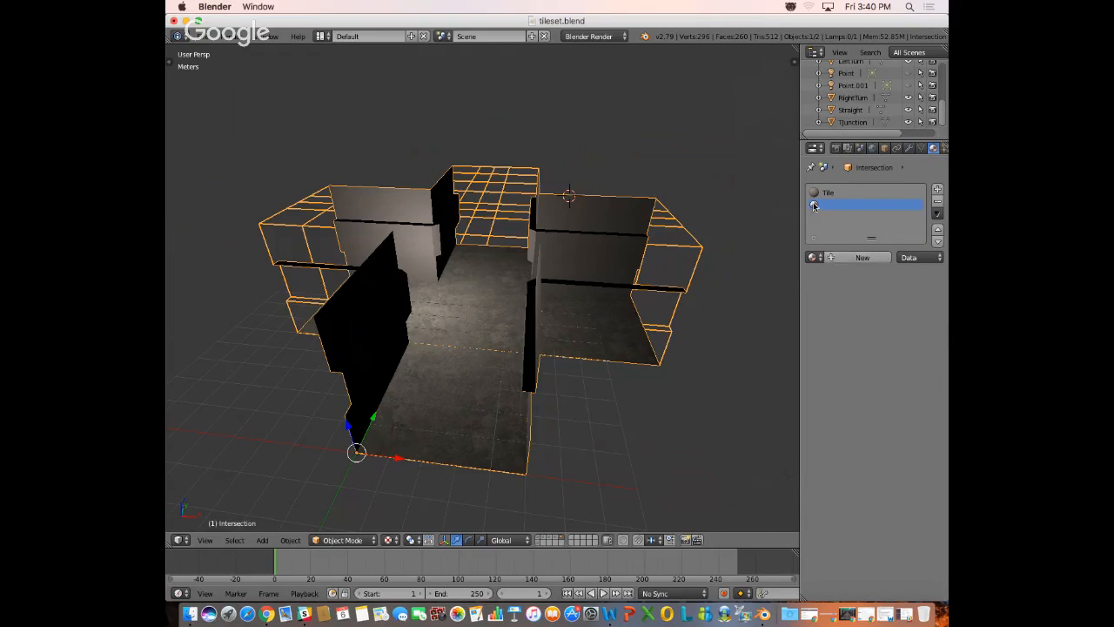
left_click(863, 257)
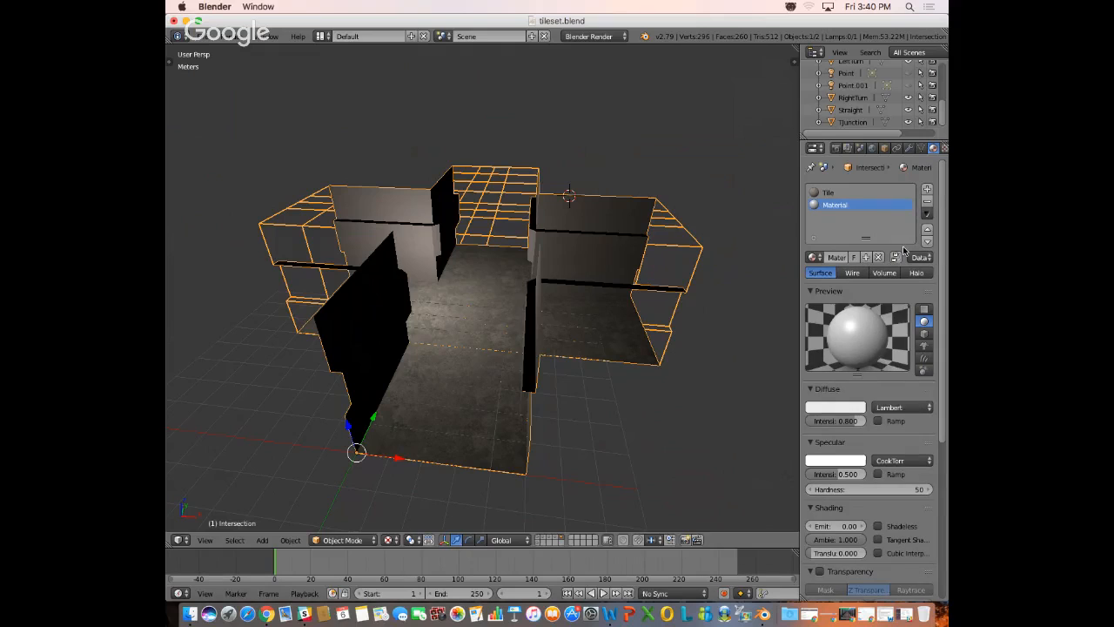
double_click(842, 208)
type("Walls")
key("Return")
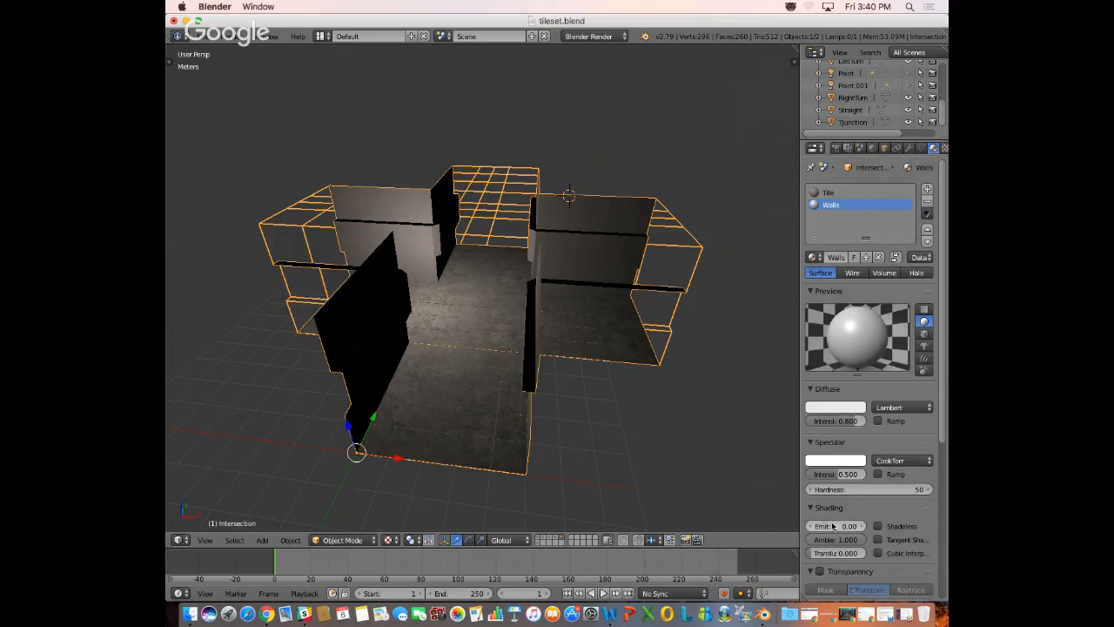
- Set the Walls material's specular intensity to 0 and its specular shader model to Phong
left_click_drag(840, 474, 754, 485)
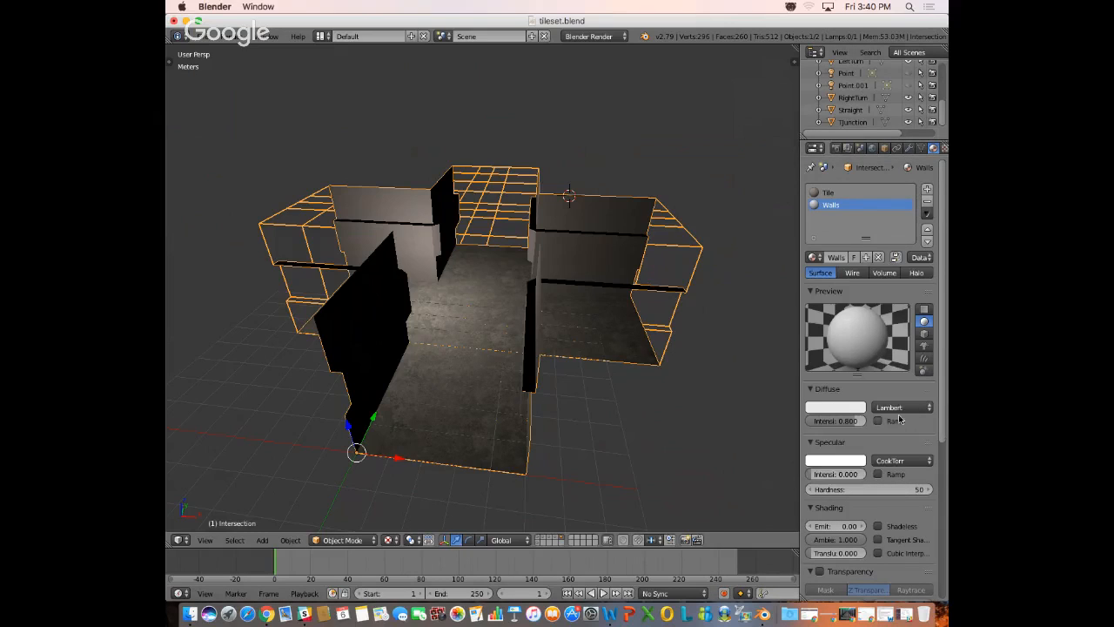
left_click(897, 461)
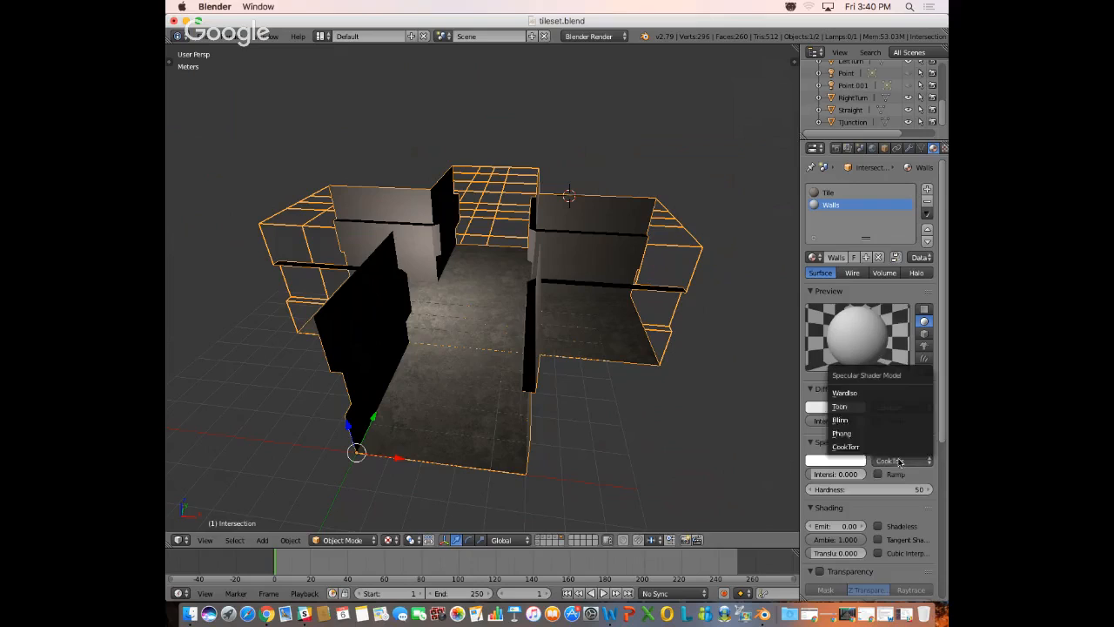
left_click(859, 434)
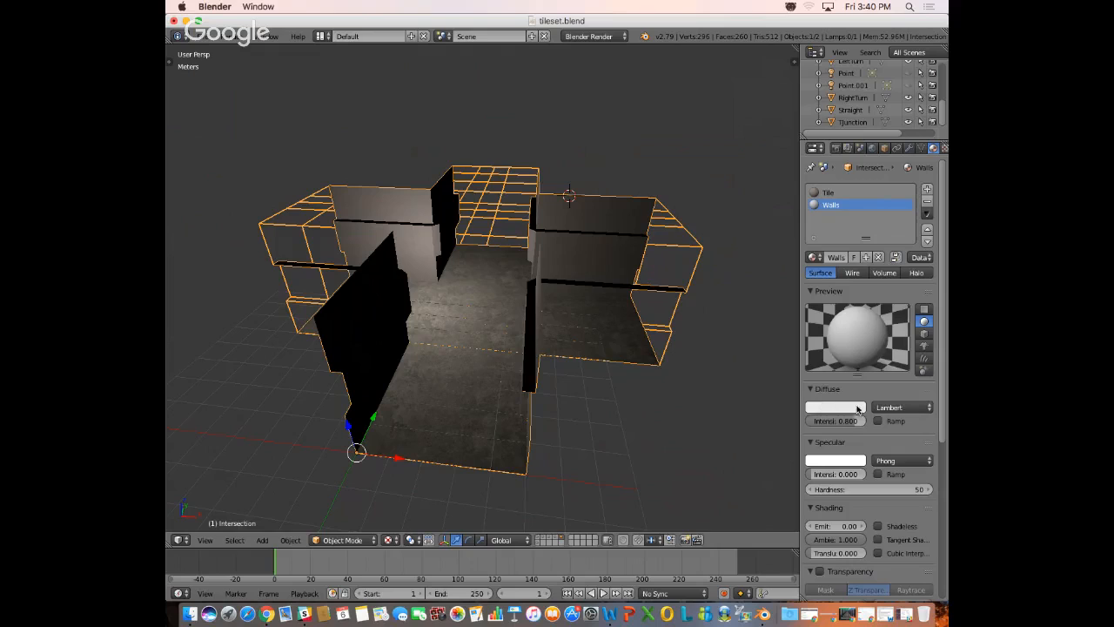
- Put an image texture named Walls in the first texture slot of the Walls material
left_click(945, 149)
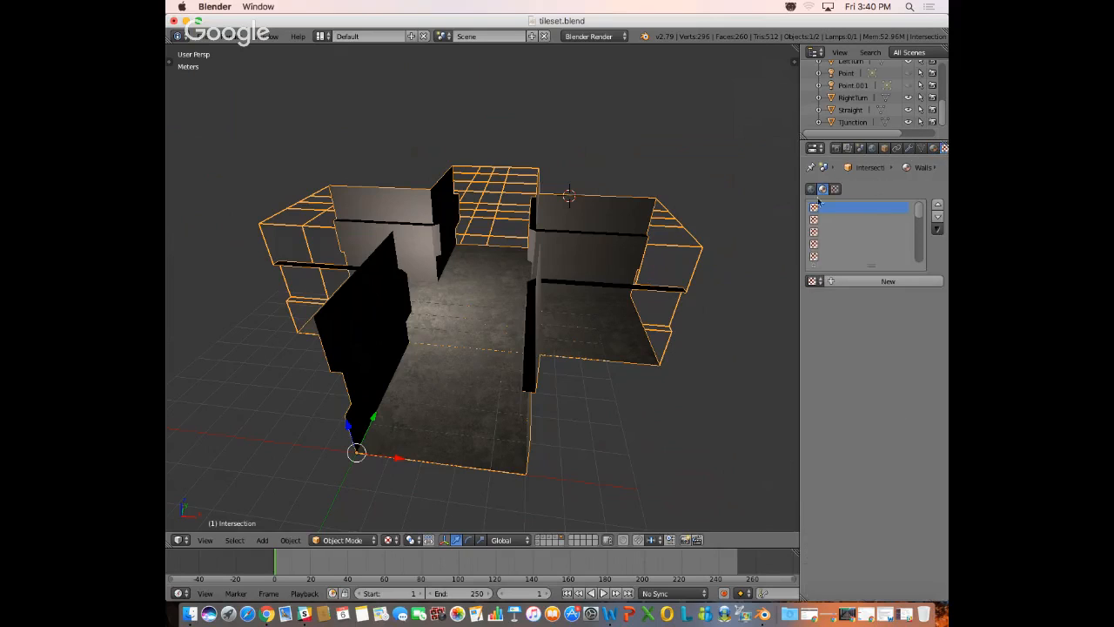
left_click(814, 281)
left_click(872, 281)
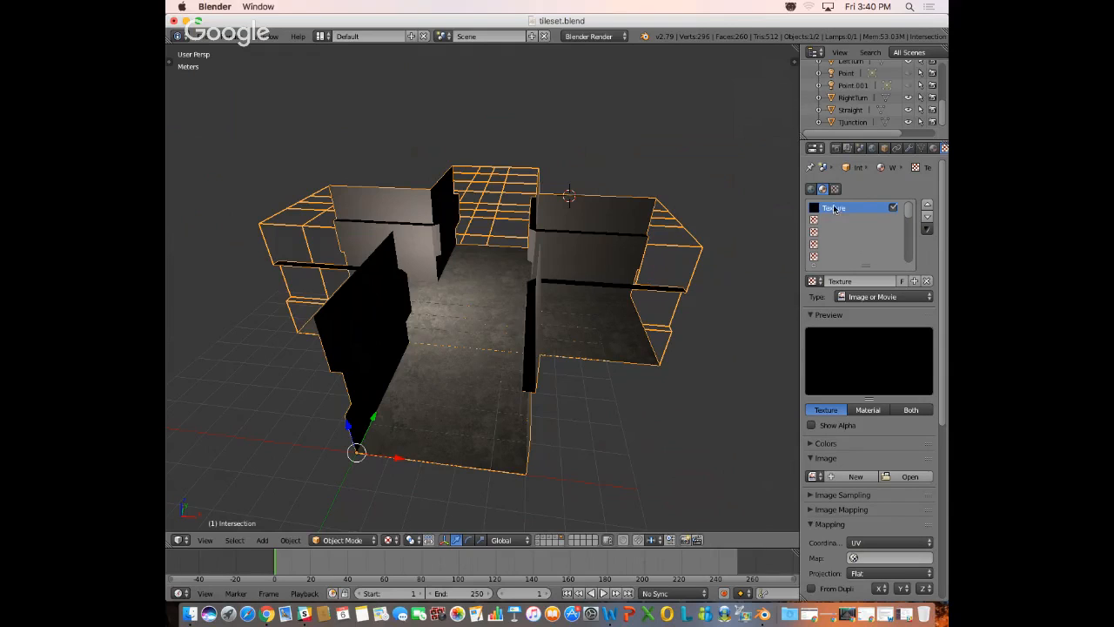
double_click(834, 208)
type("Walls")
key("Return")
left_click(813, 281)
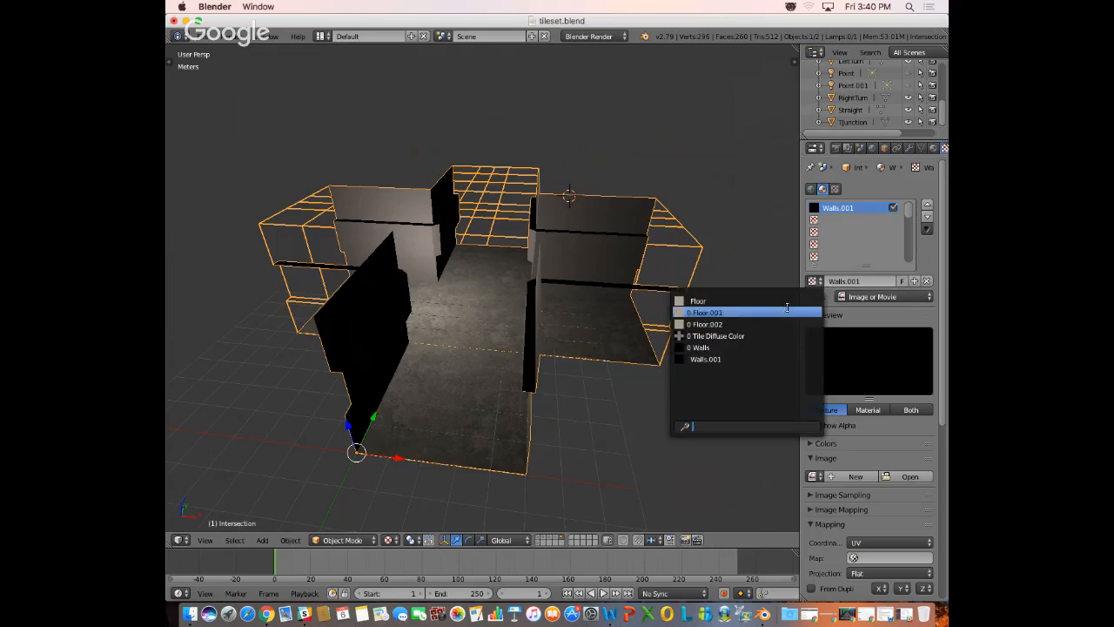
left_click(730, 348)
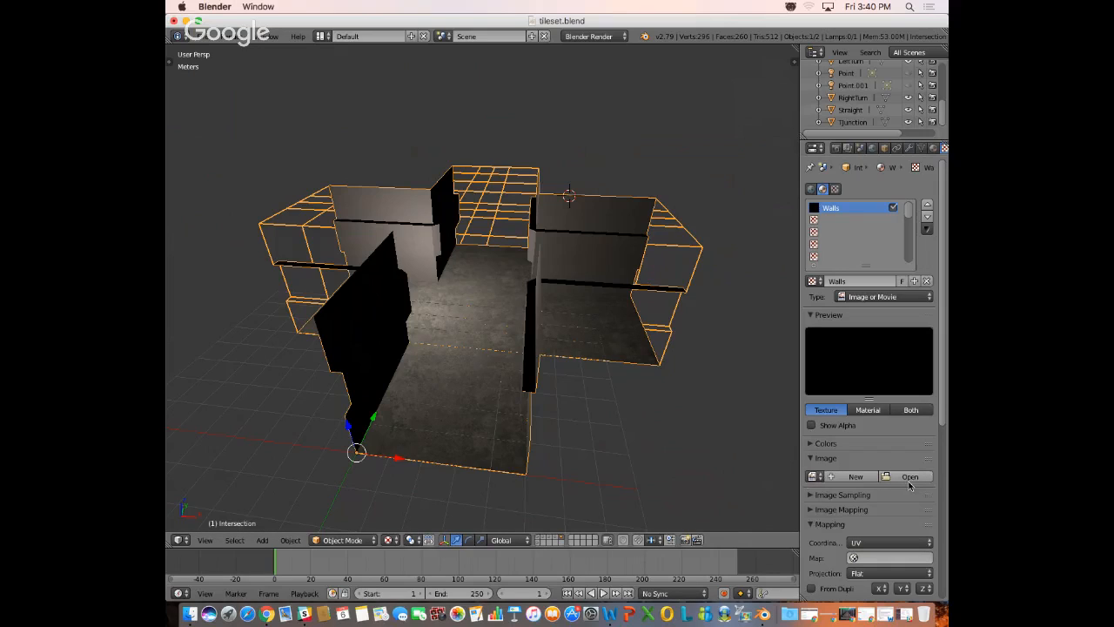
- Assign the existing Concrete.jpg image to the Walls texture and save the file over the existing one
left_click(815, 477)
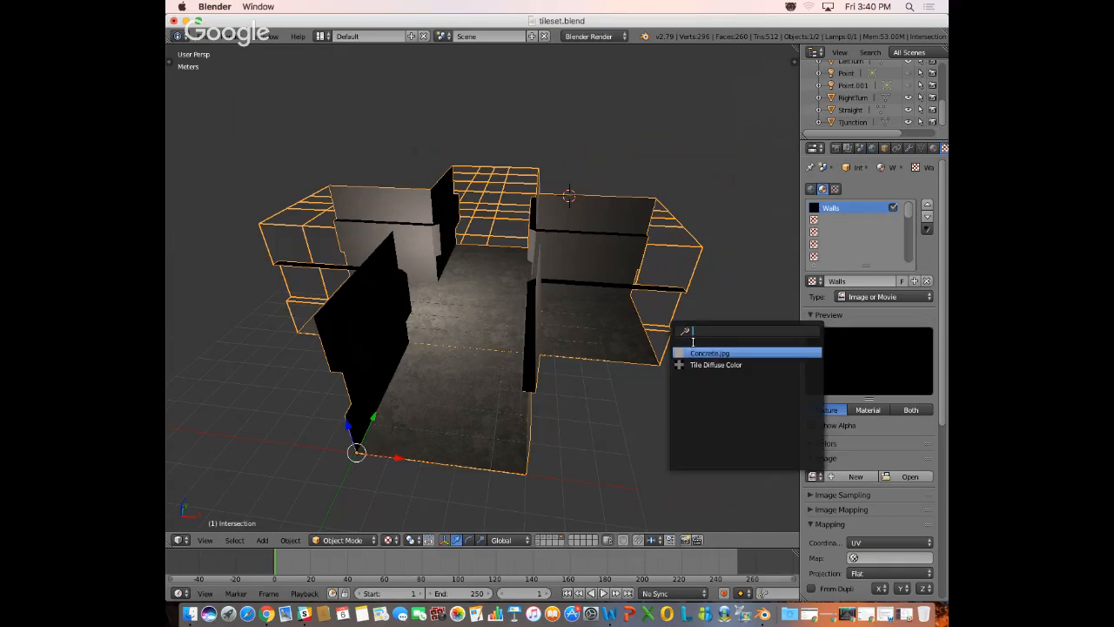
left_click(708, 352)
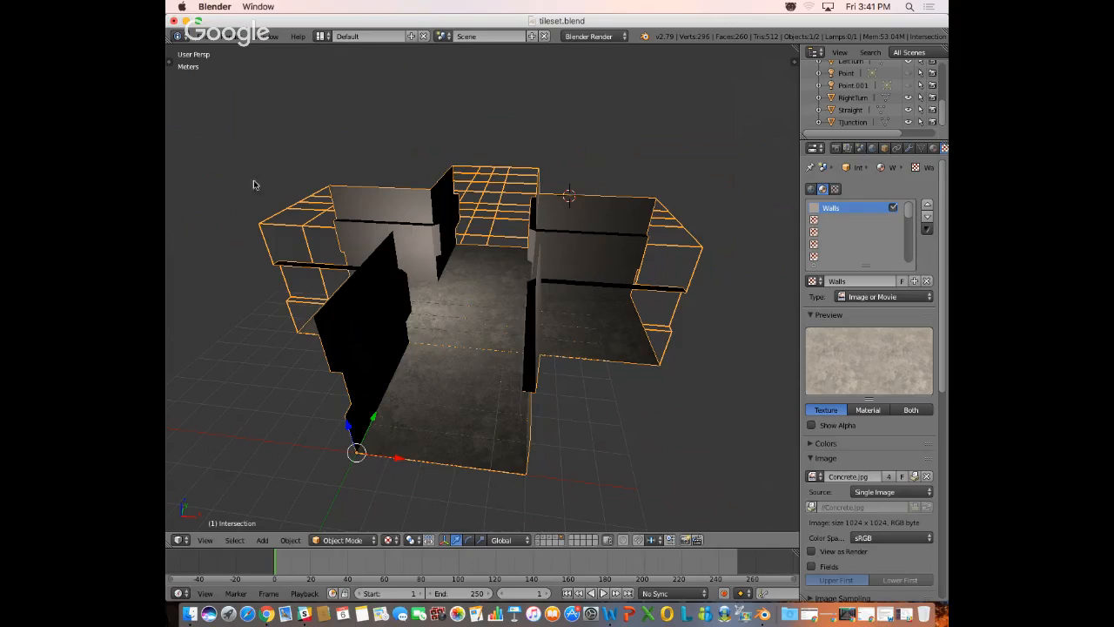
key("ctrl+s")
left_click(637, 283)
- Switch to the UV Editing screen layout and set its 3D viewport shading to Solid
left_click(321, 38)
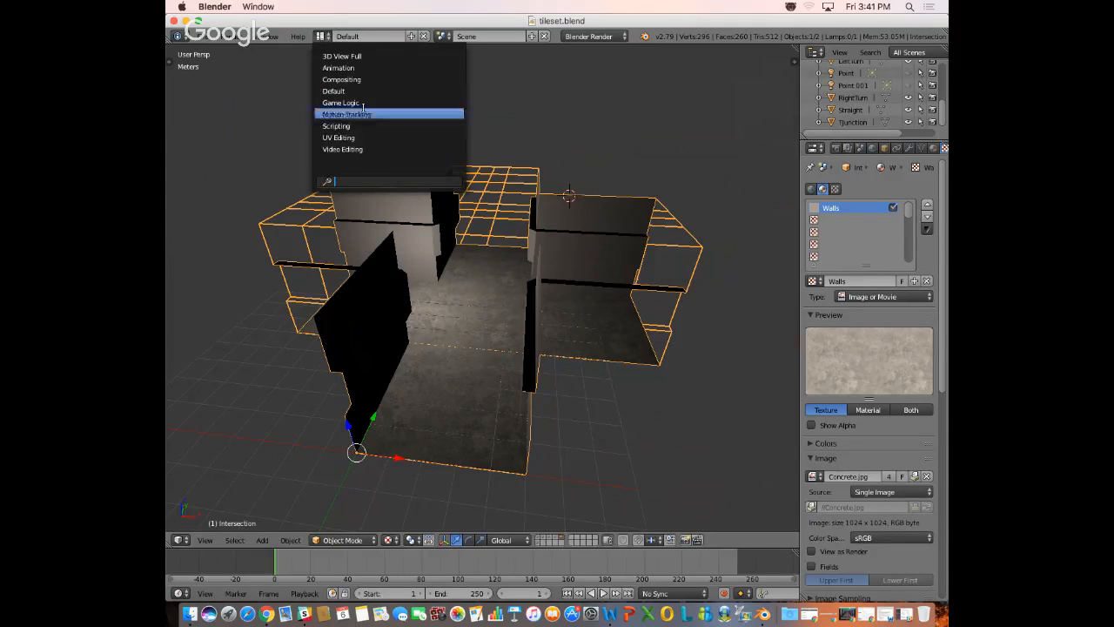
left_click(367, 135)
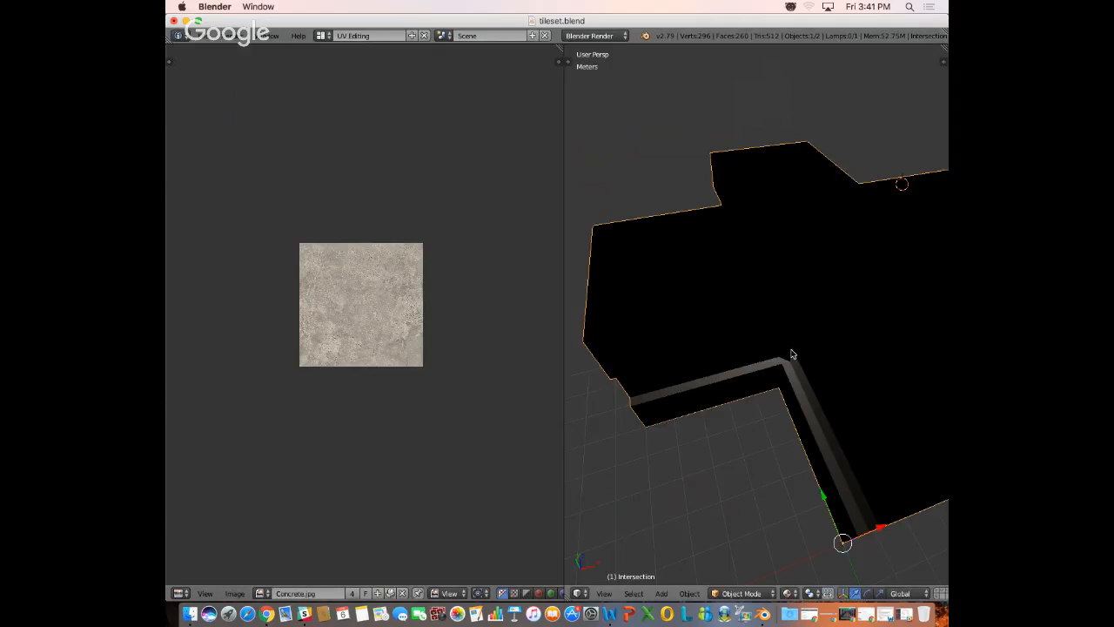
left_click(789, 593)
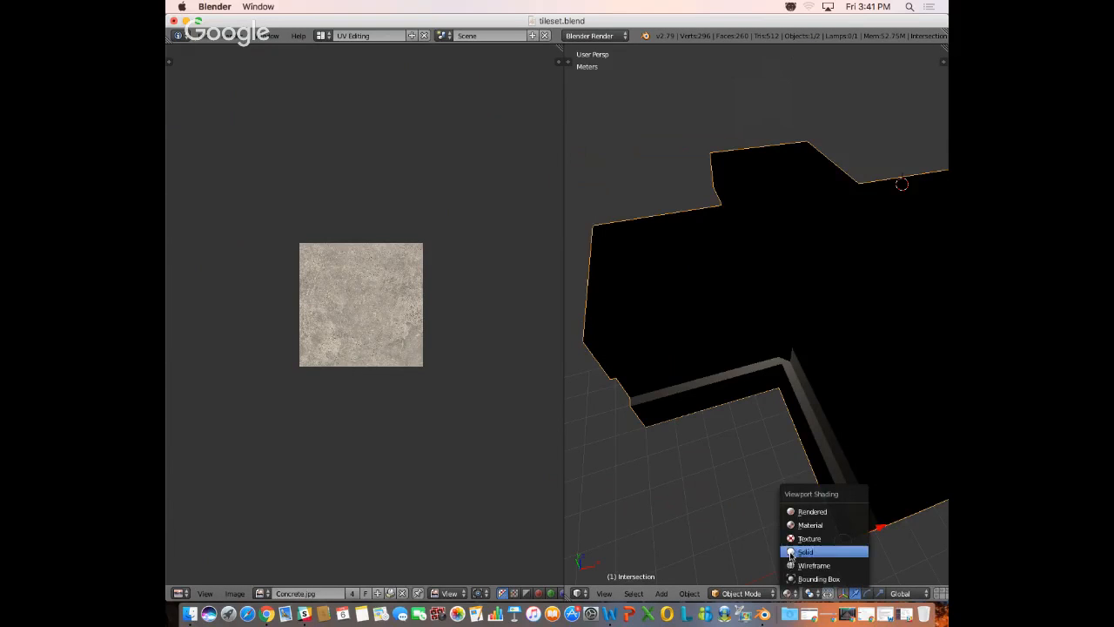
left_click(790, 554)
- Put the Intersection tile in Edit Mode and reveal all of its hidden faces
middle_click_drag(863, 310, 822, 238)
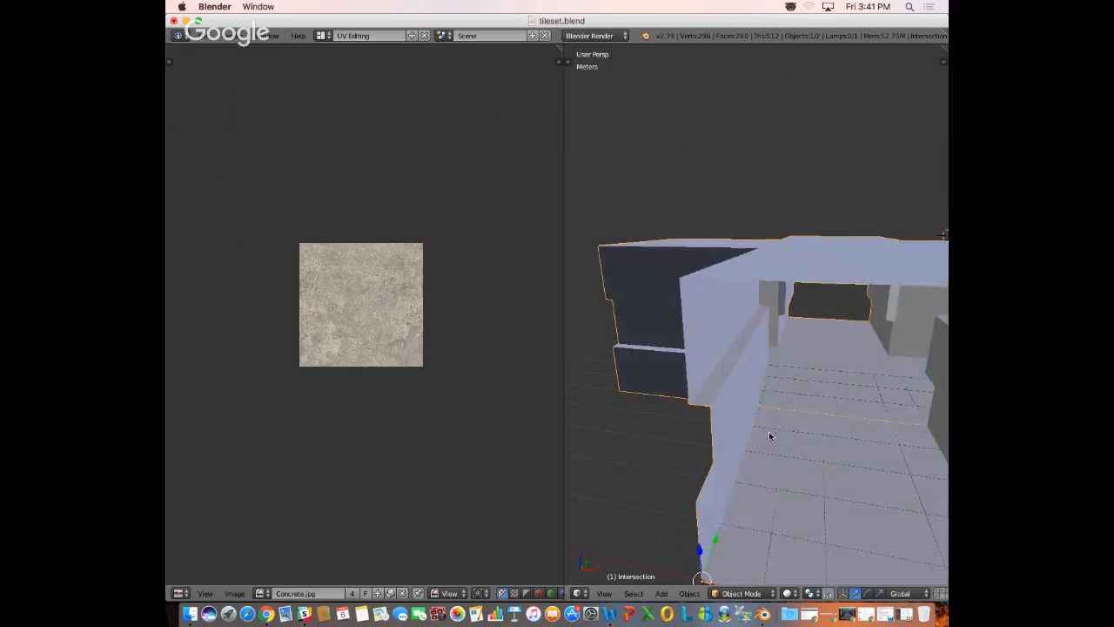
key("Tab")
scroll(760, 323, "down", 1)
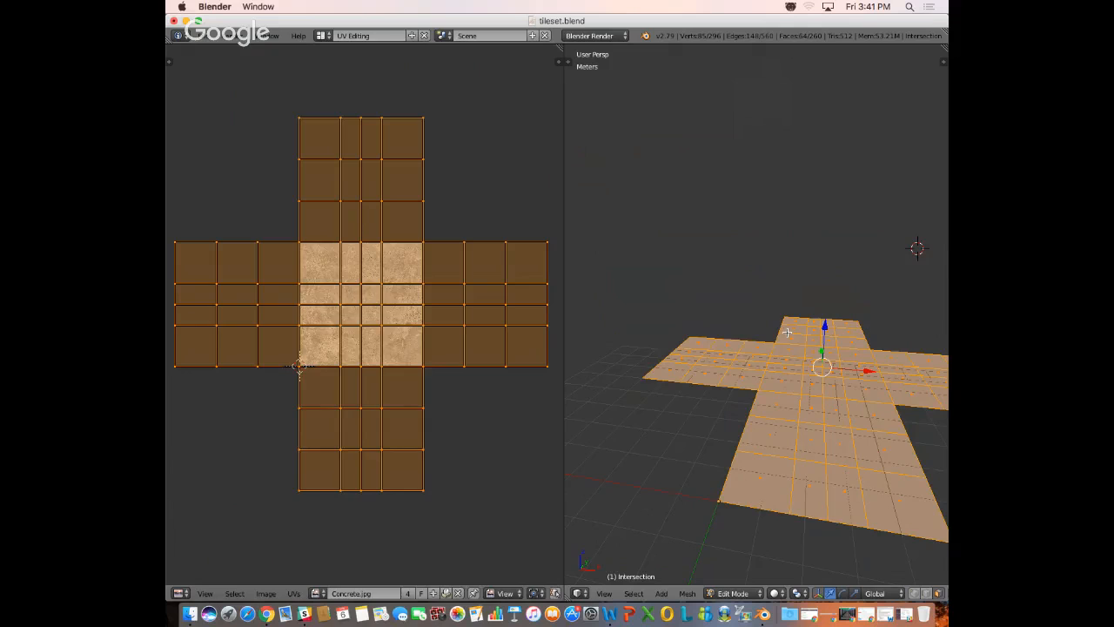
key("alt+h")
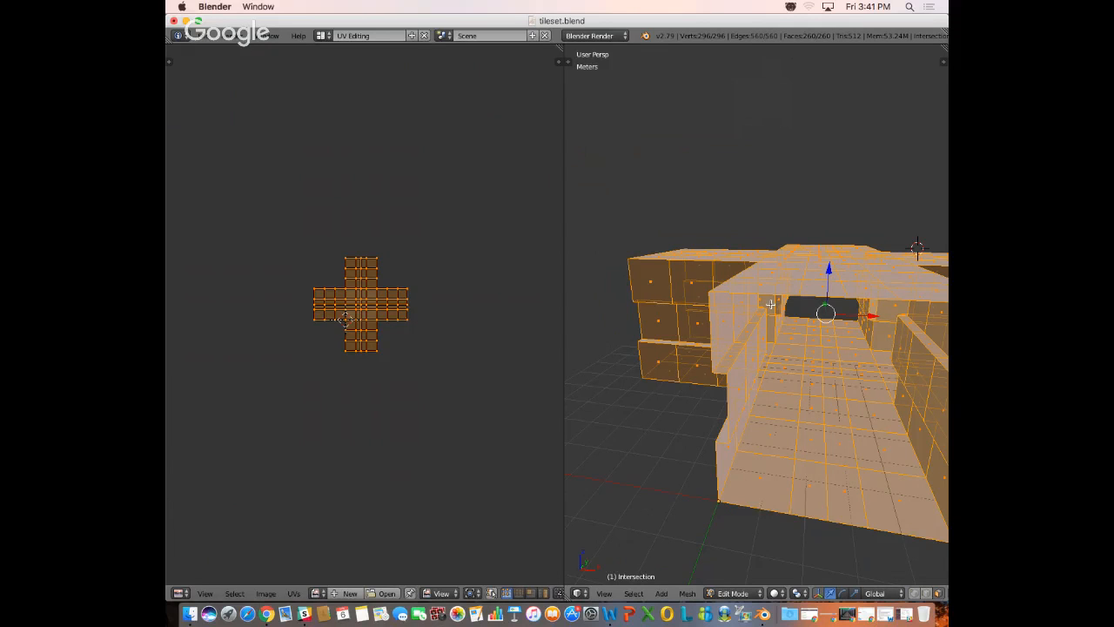
- Select all wall and ceiling faces of the Intersection tile with a box selection in wireframe front orthographic view, leaving out the floor
key("KP_1")
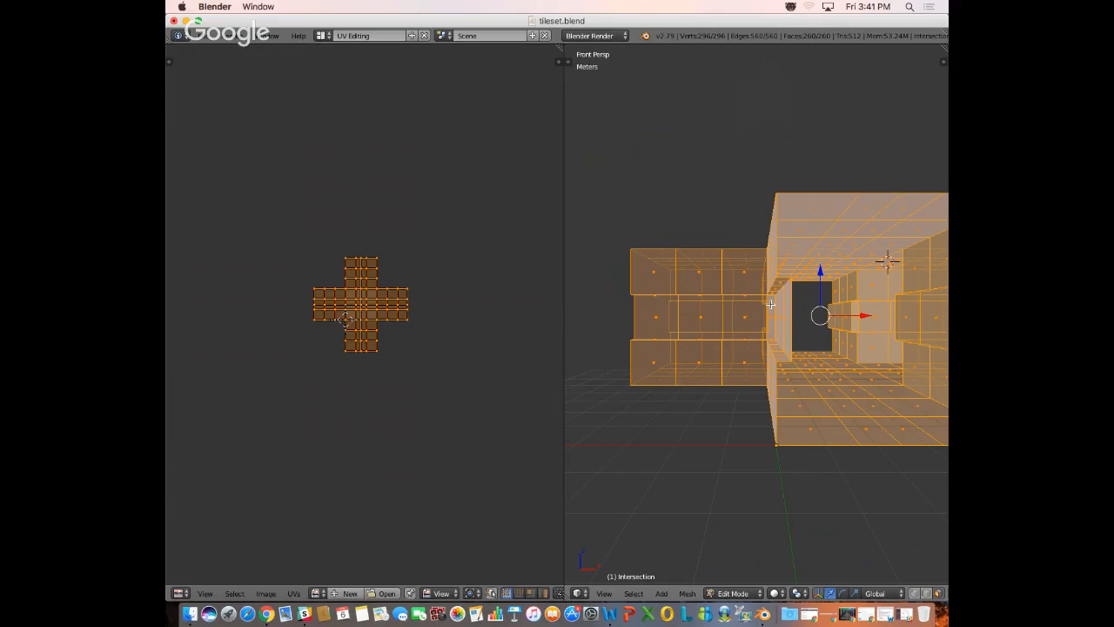
key("KP_5")
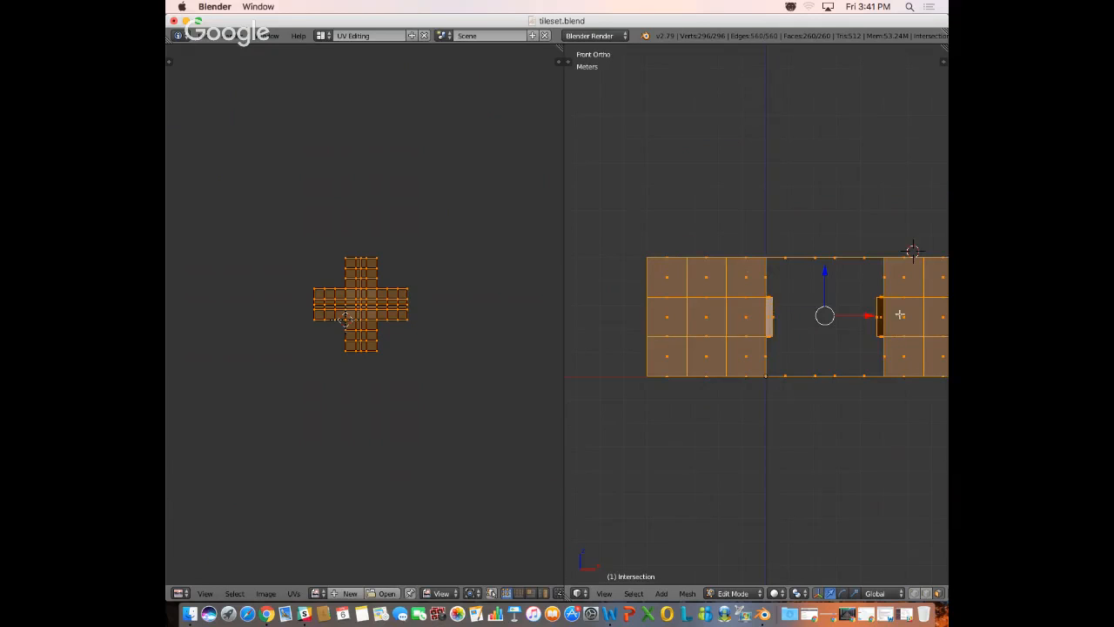
middle_click_drag(887, 249, 837, 240)
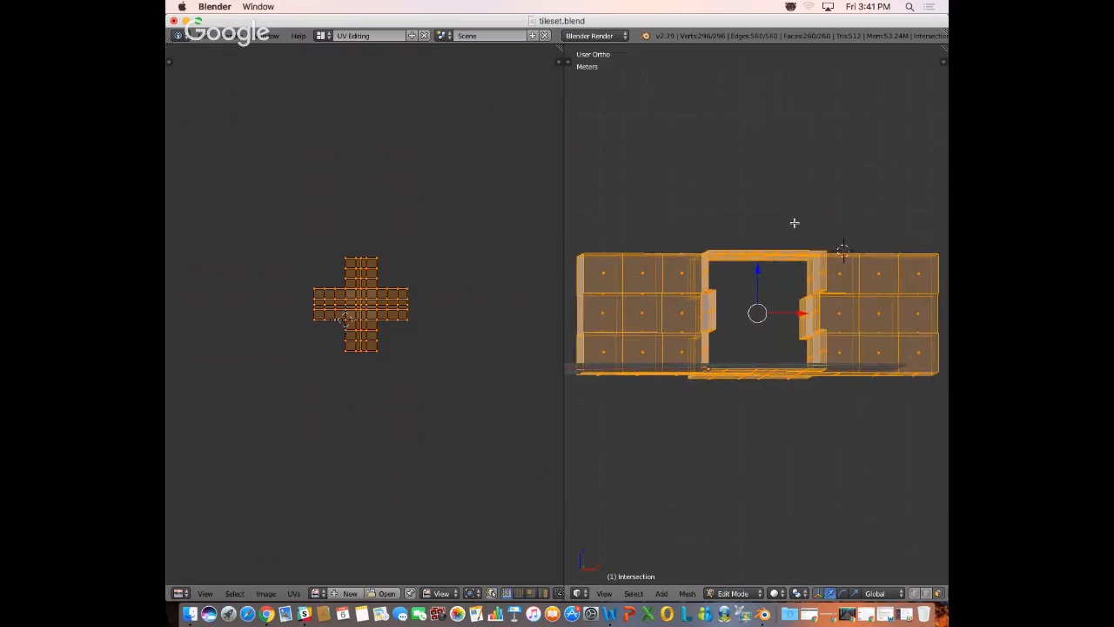
scroll(801, 231, "down", 2)
key("KP_5")
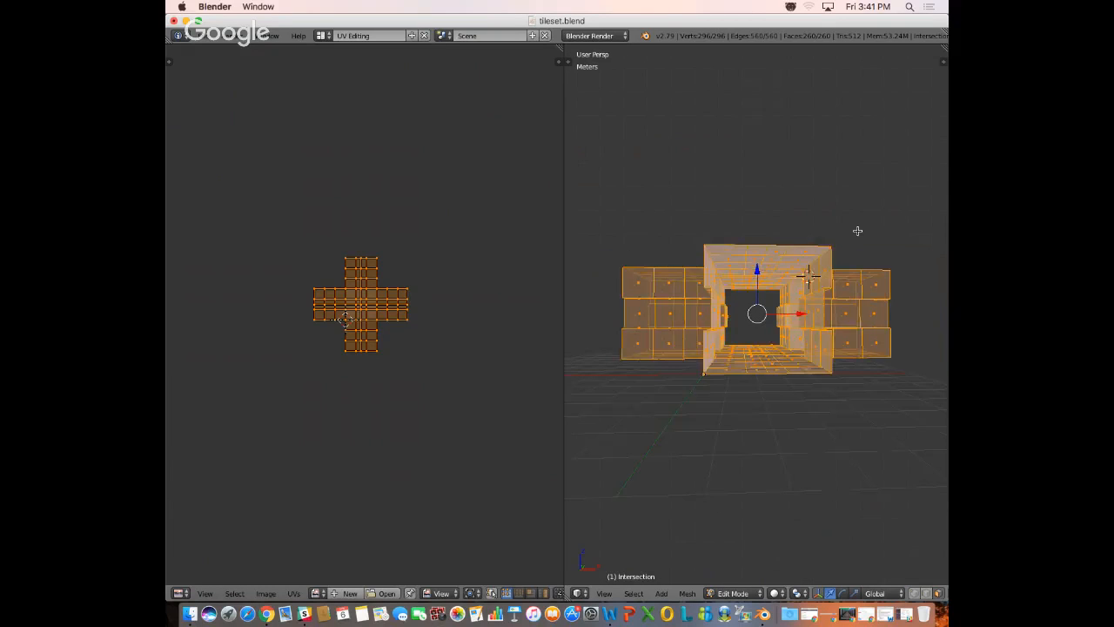
key("KP_1")
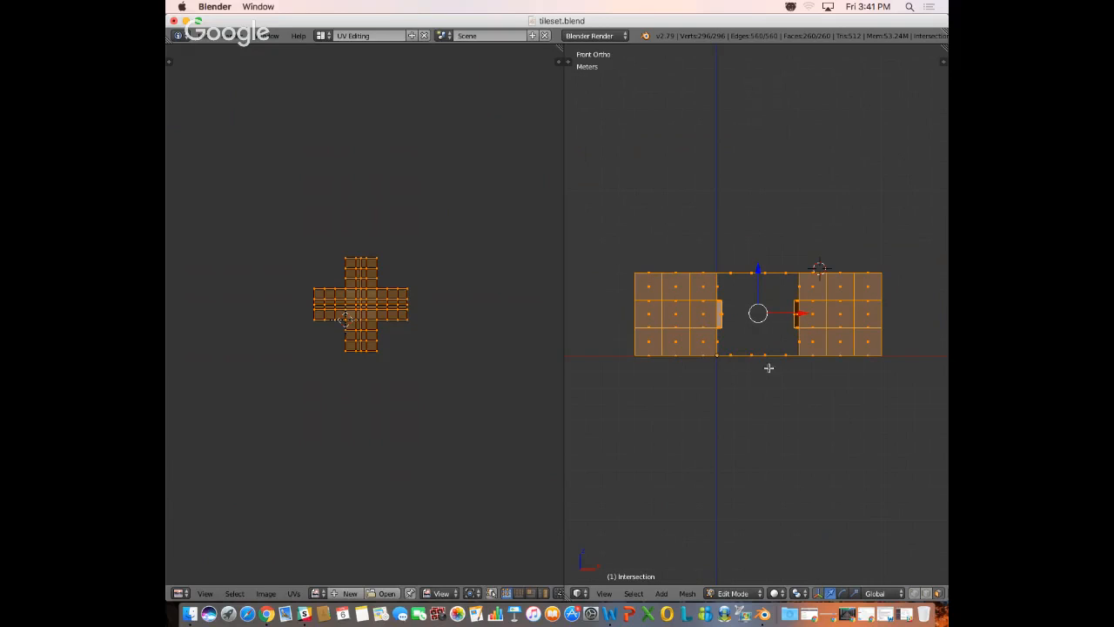
key("a")
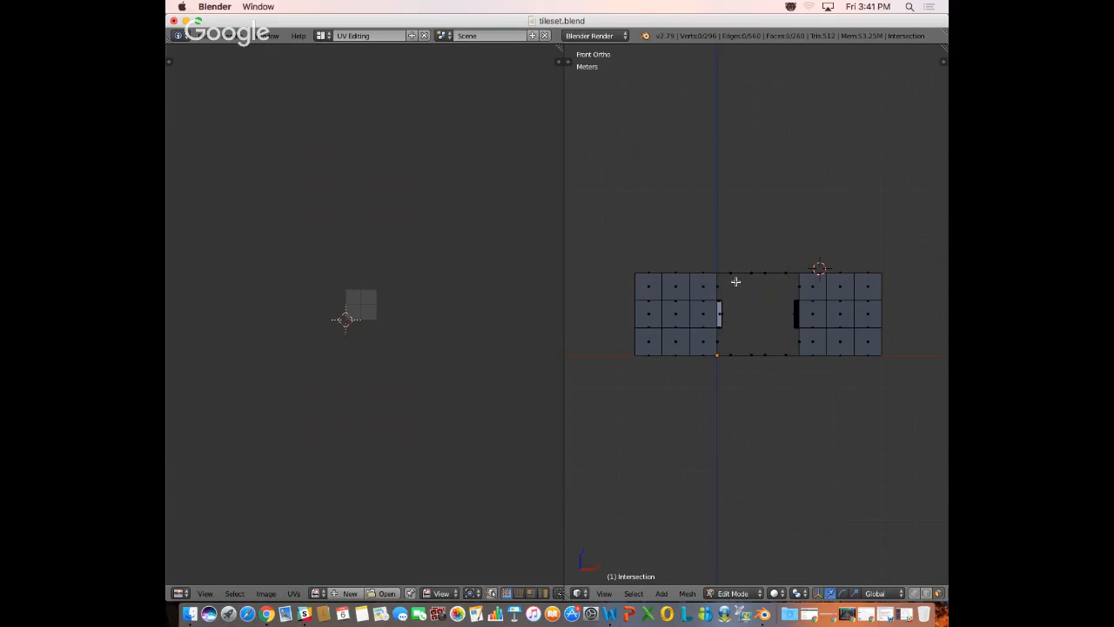
key("z")
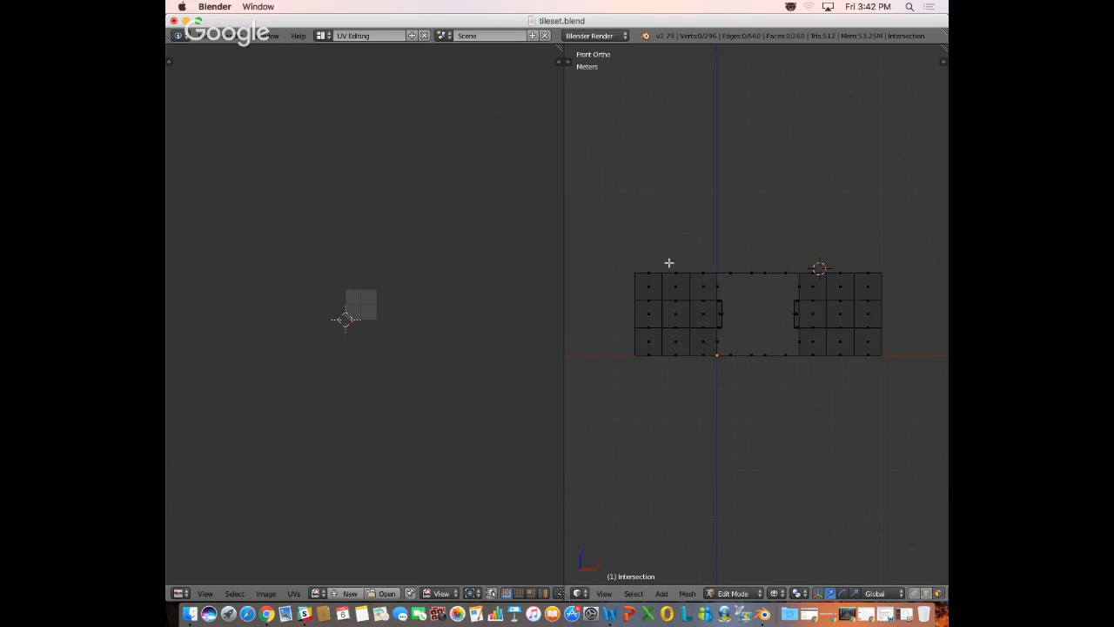
key("b")
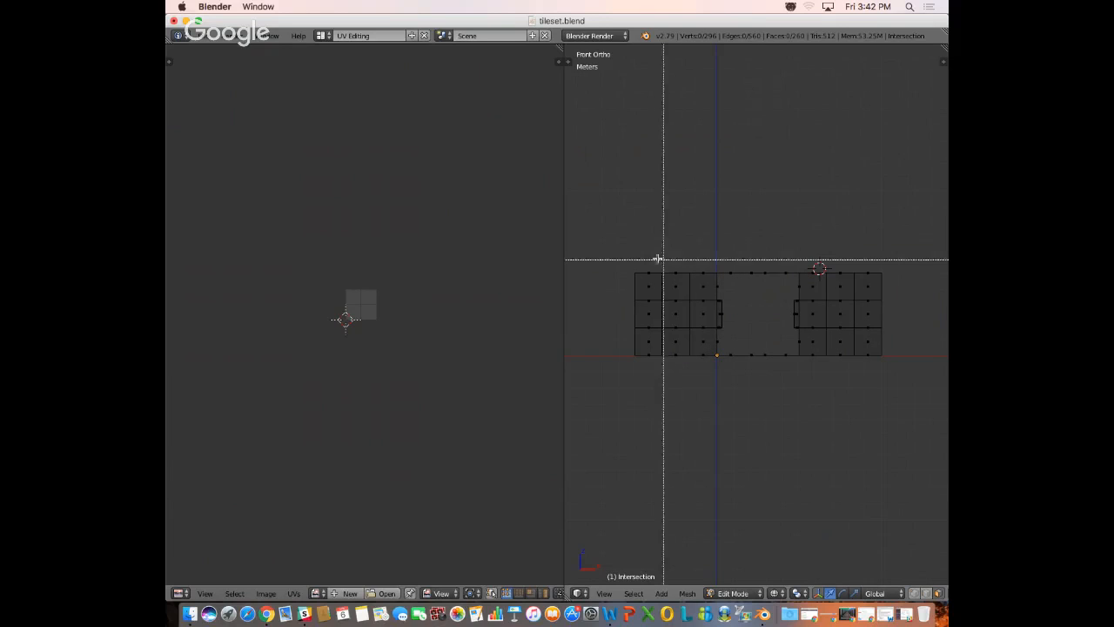
left_click_drag(615, 249, 896, 348)
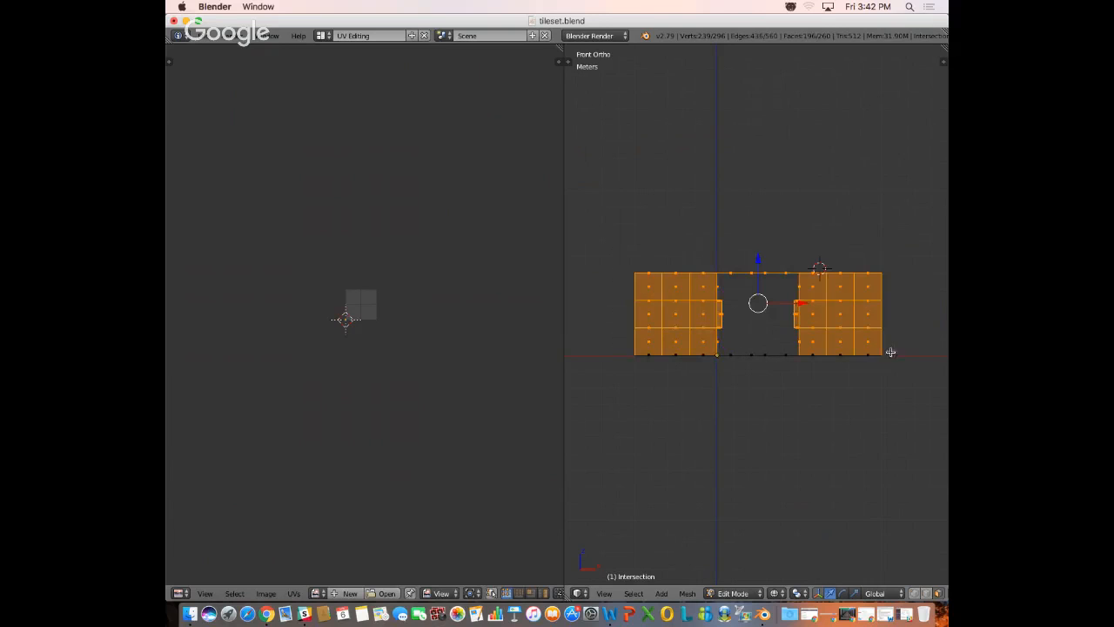
middle_click_drag(848, 341, 827, 369)
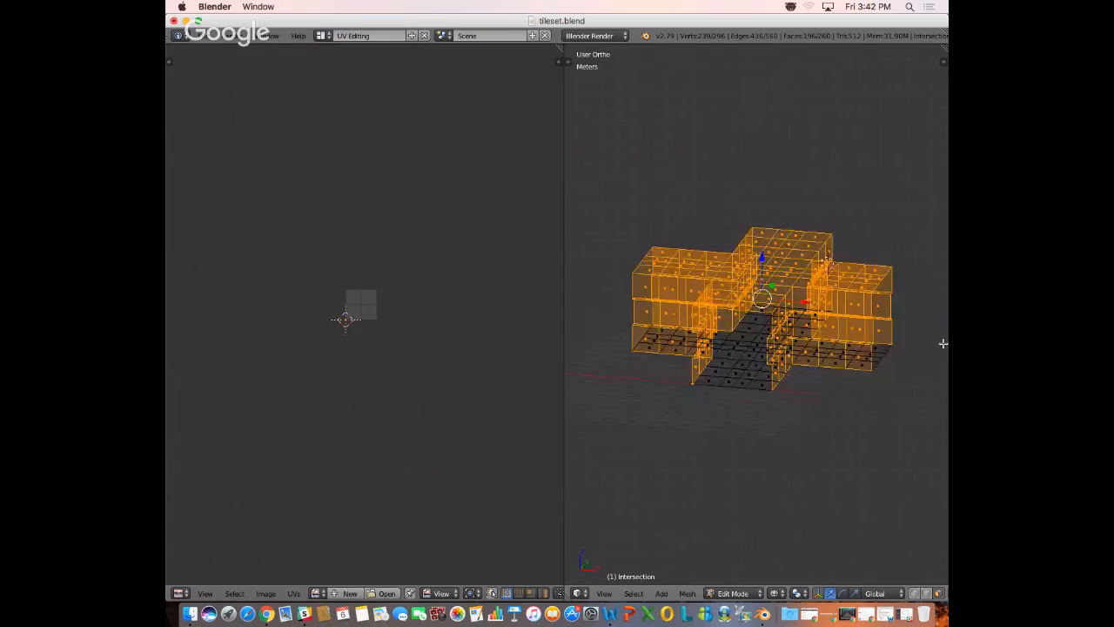
key("KP_1")
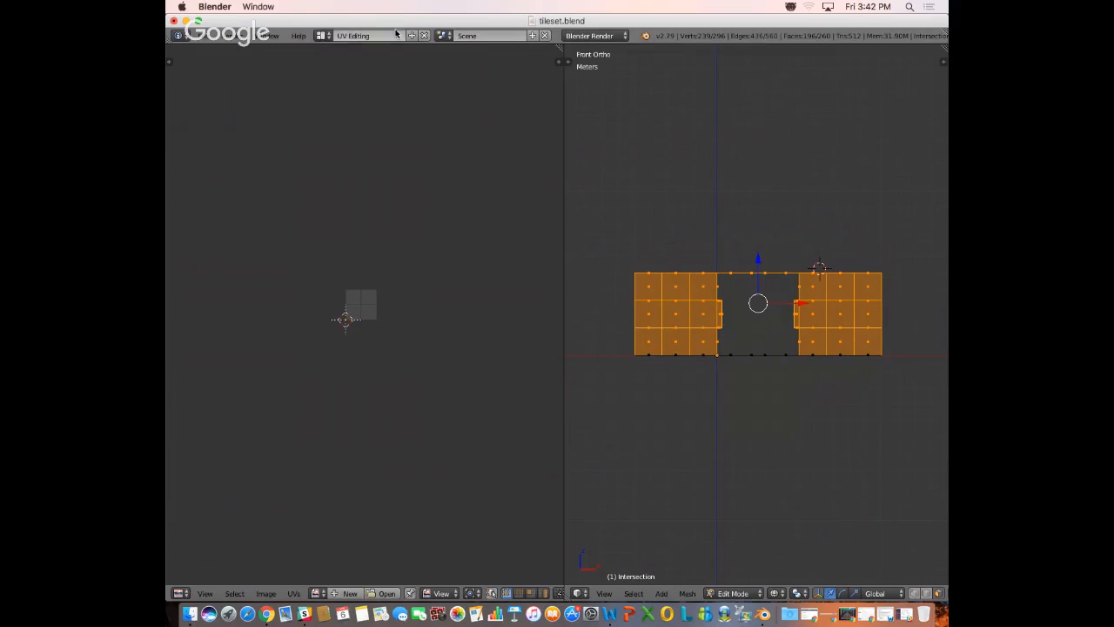
- Assign the Walls material to the selected faces in the Default layout and return to the UV Editing layout
left_click(322, 36)
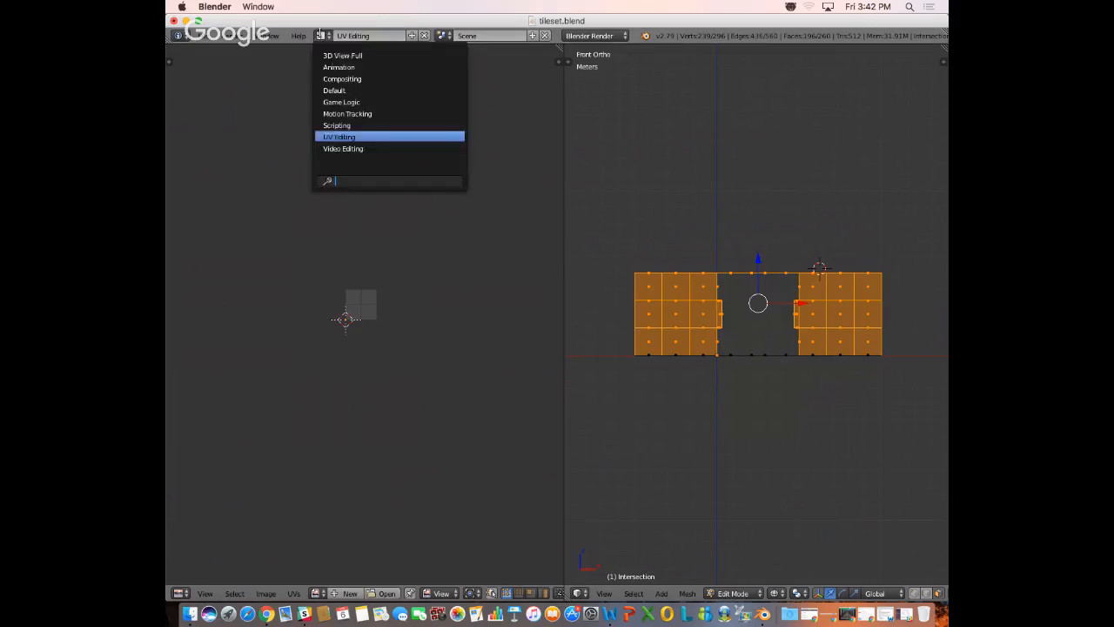
left_click(348, 89)
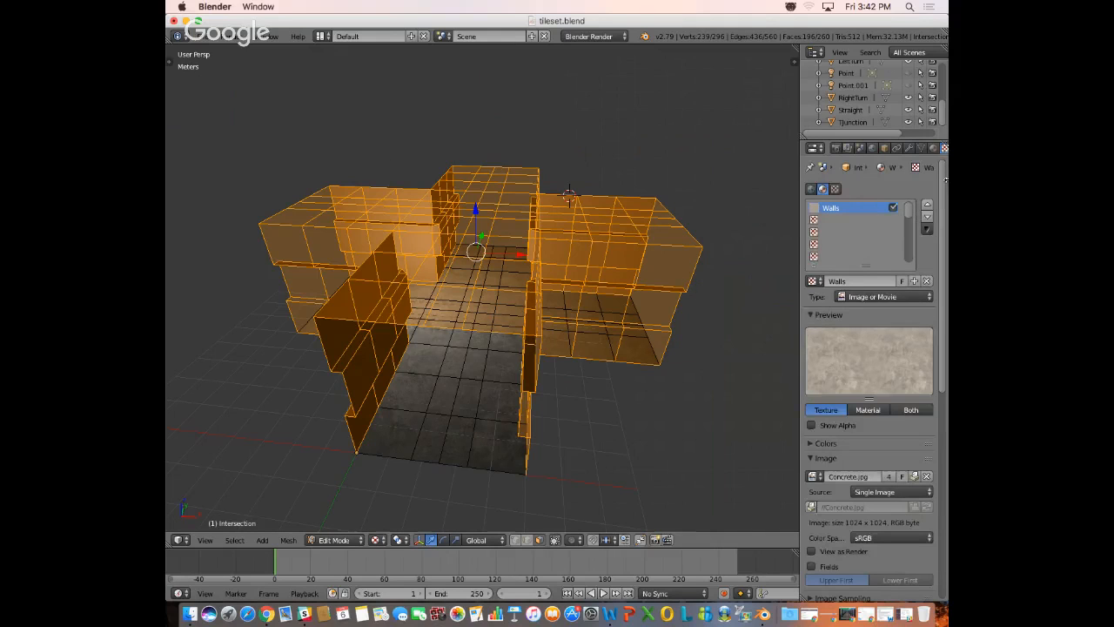
left_click(934, 148)
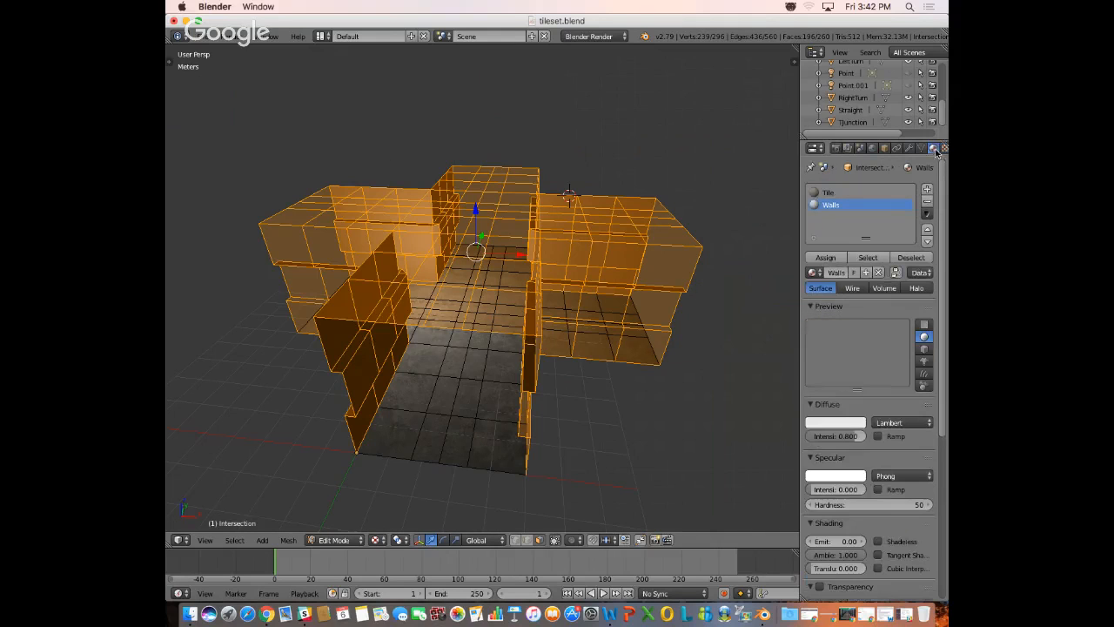
left_click(827, 258)
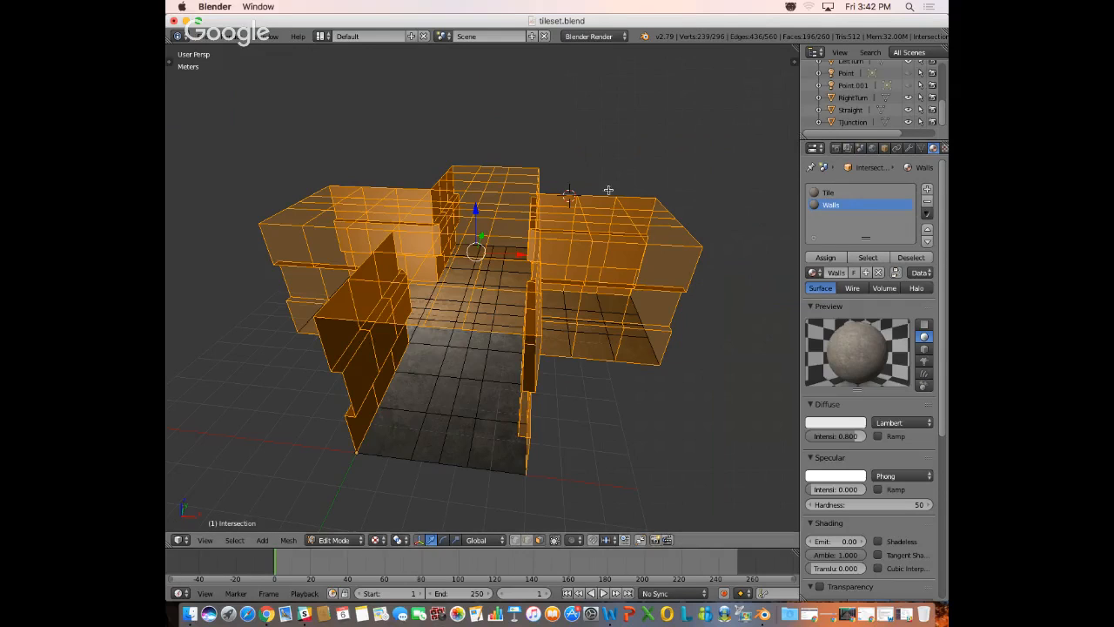
left_click(320, 36)
left_click(337, 137)
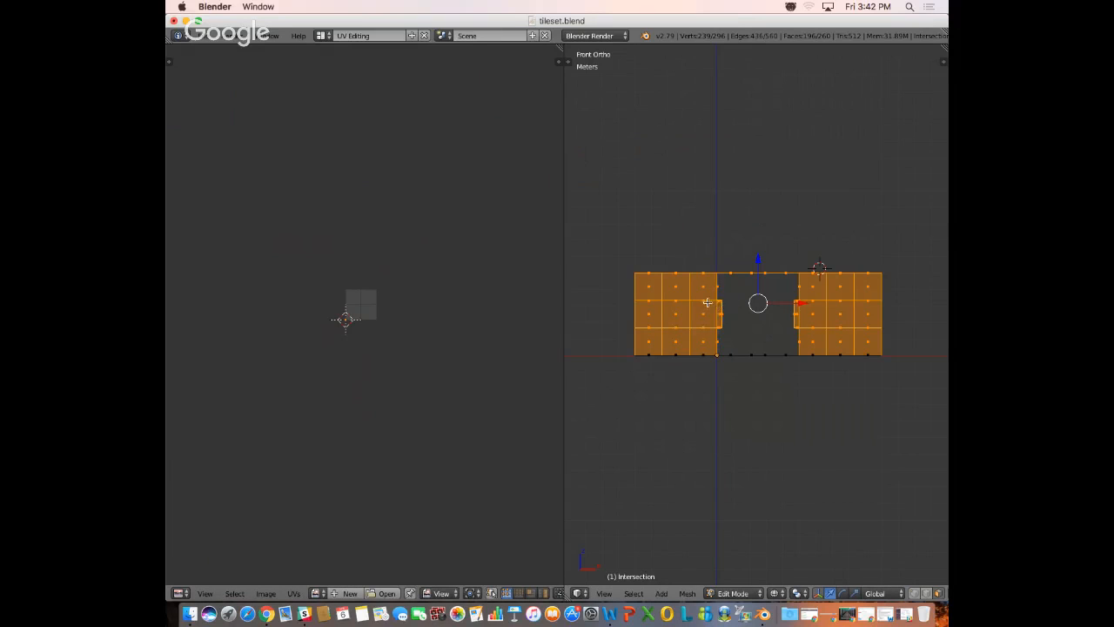
- Unwrap the selected wall and ceiling faces with the standard Unwrap method
key("u")
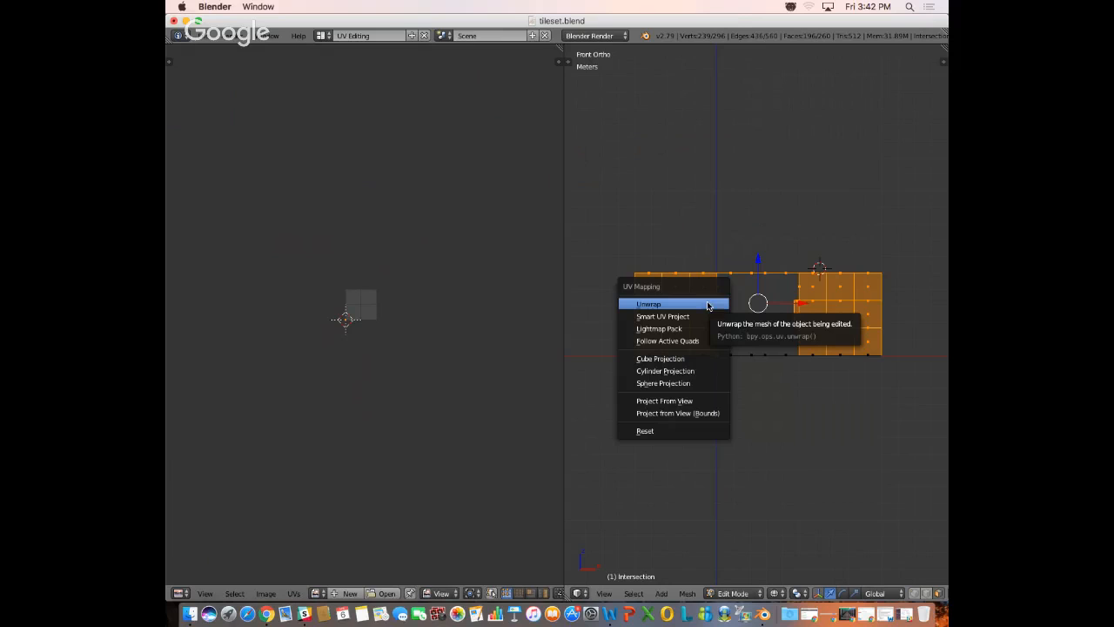
left_click(668, 305)
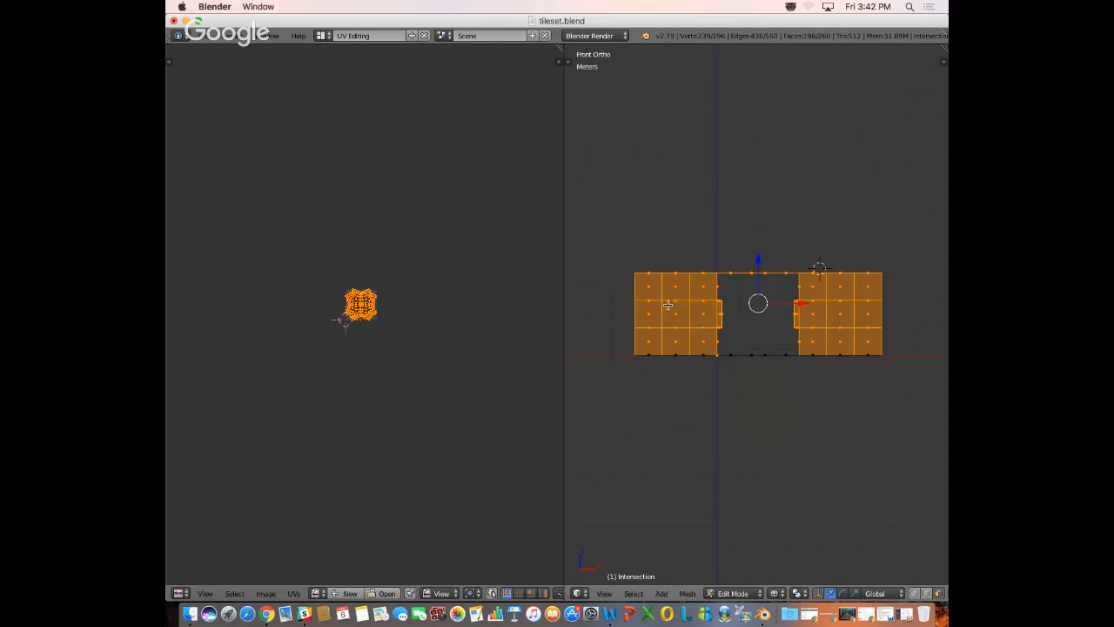
scroll(391, 316, "up", 3)
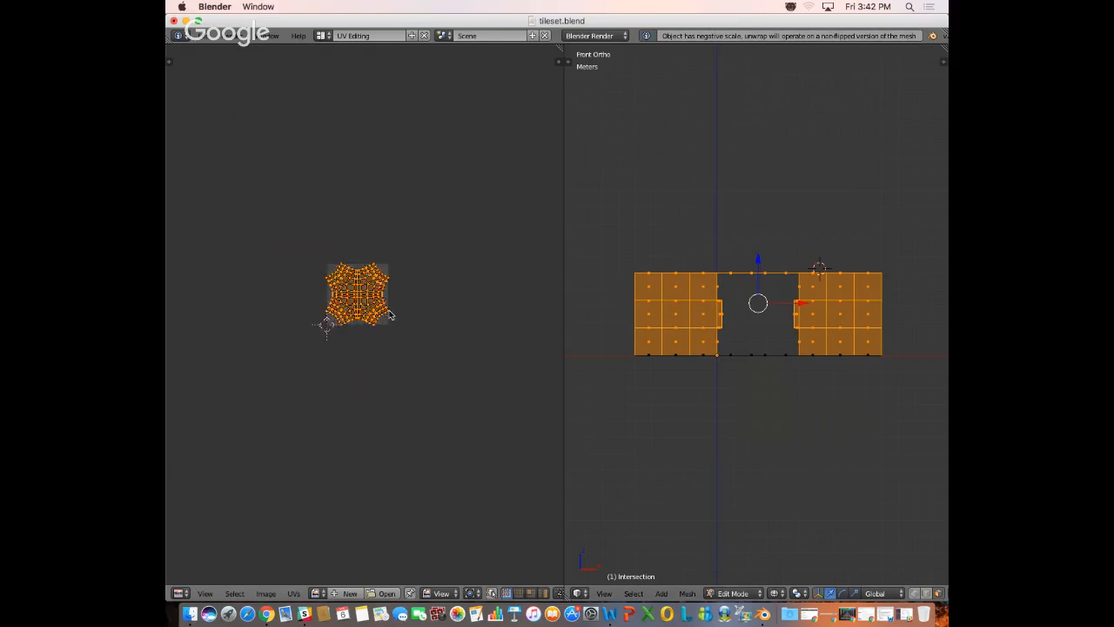
scroll(391, 315, "up", 3)
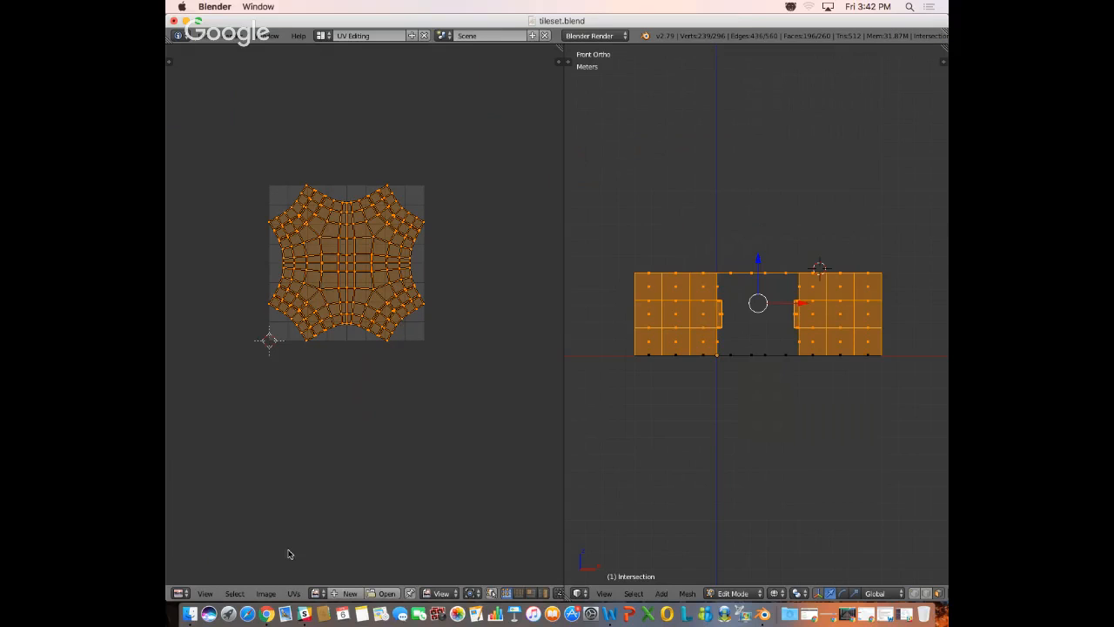
- Load the existing Concrete.jpg image behind the selected faces' UVs and fit the whole image in the UV editor
left_click(318, 593)
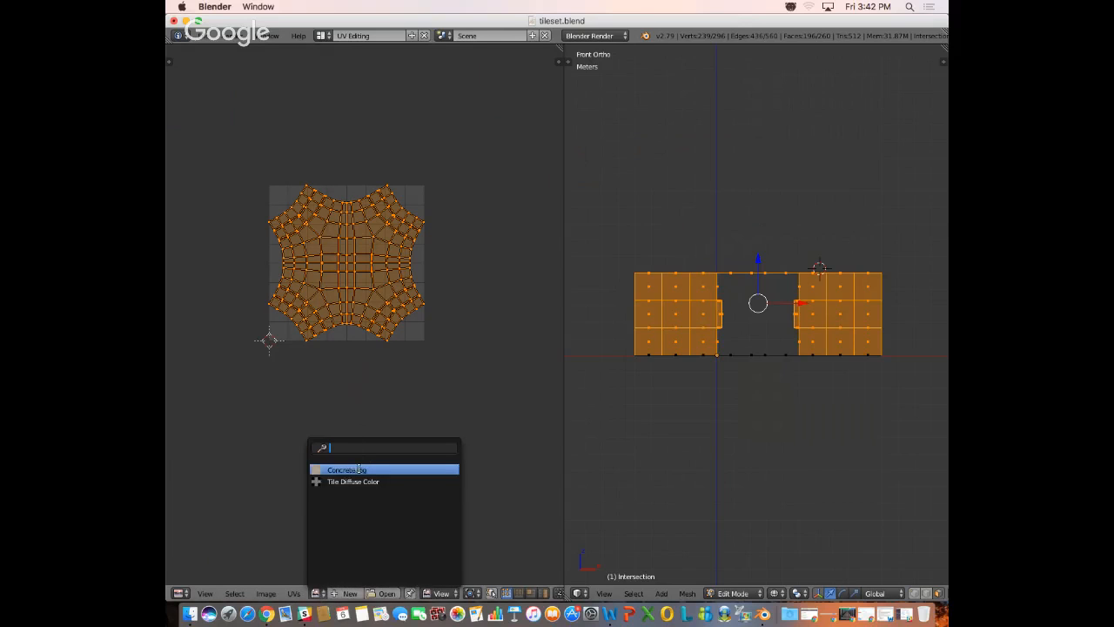
left_click(352, 469)
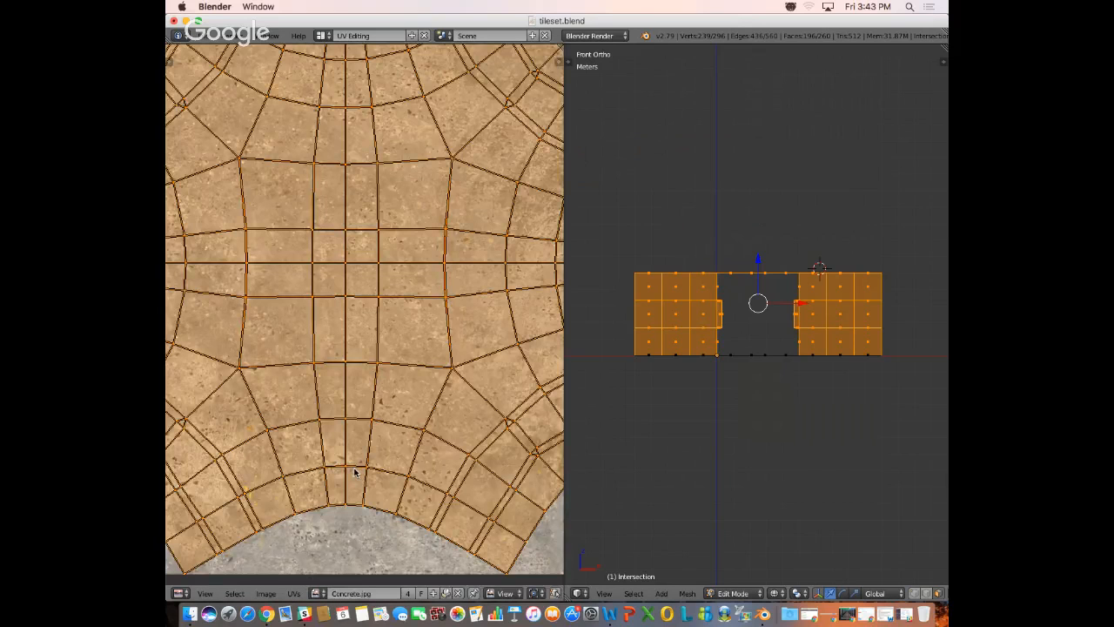
key("Home")
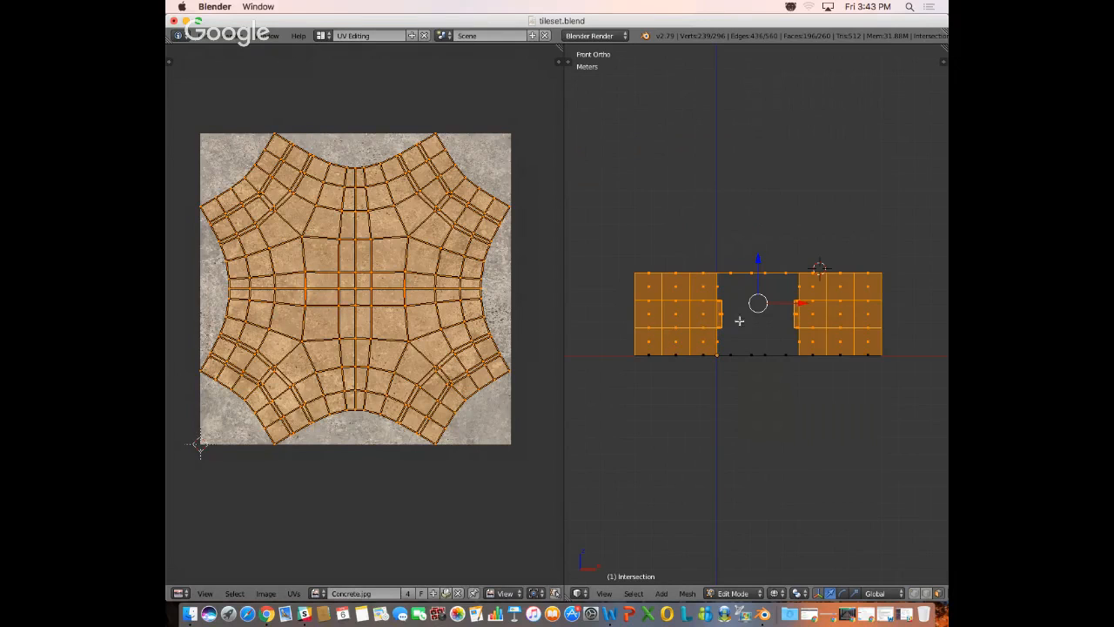
- Remap the selected wall and ceiling faces with Smart UV Project, keeping the 66.00 angle limit and other default settings
key("u")
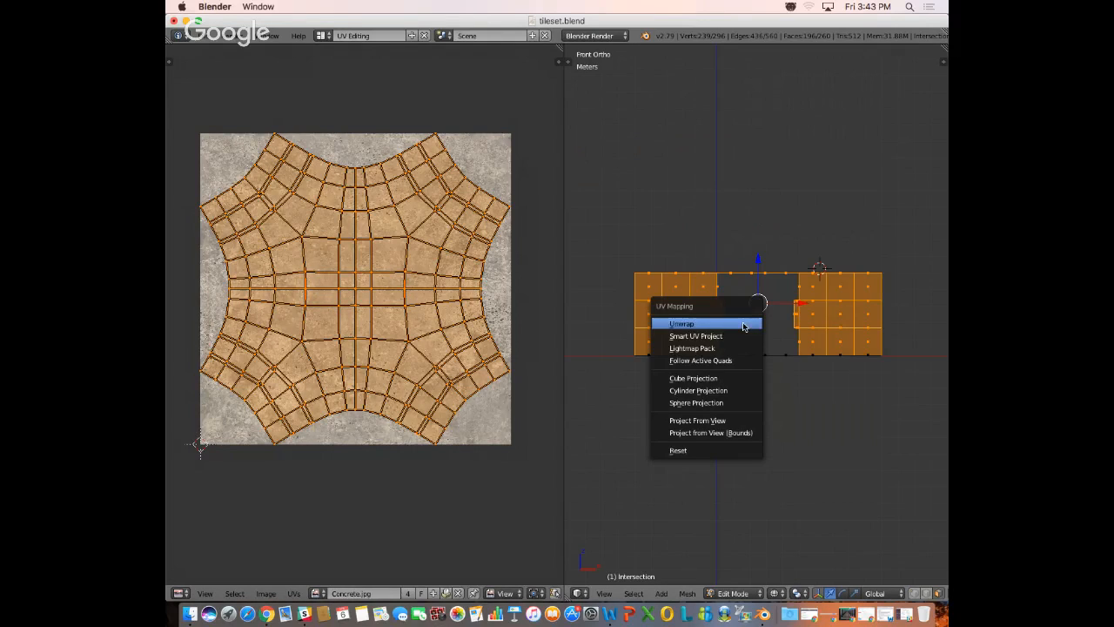
left_click(692, 337)
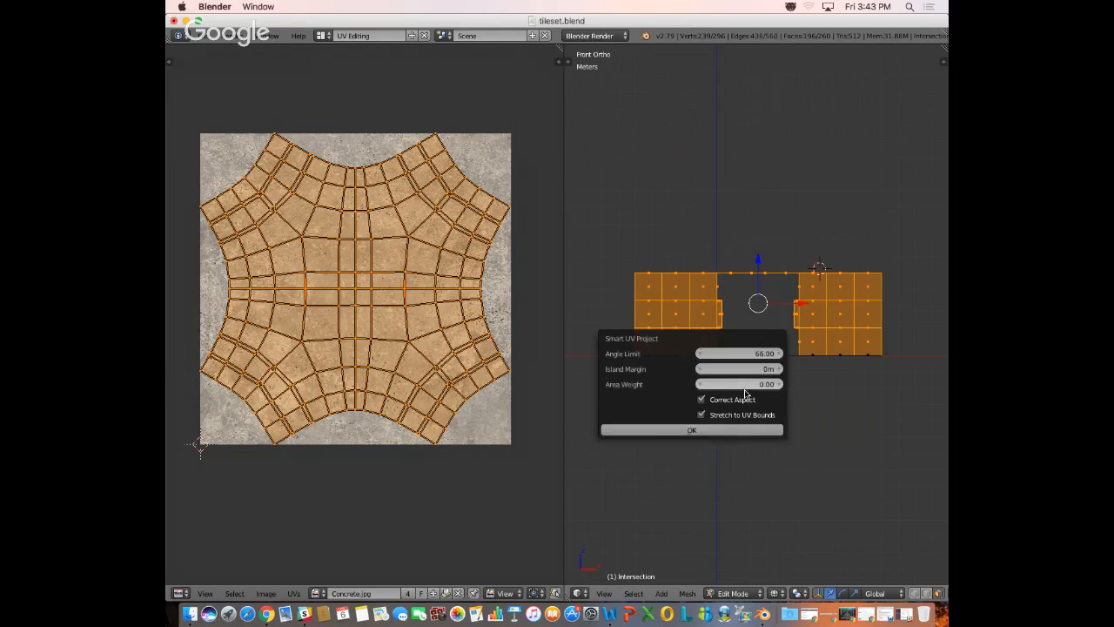
left_click(691, 431)
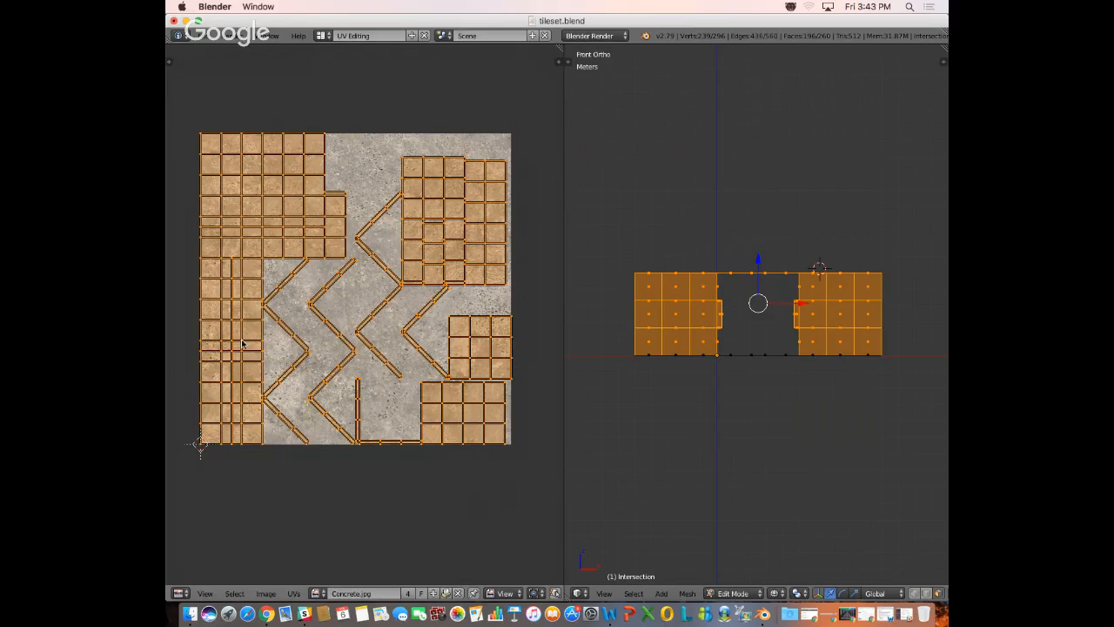
middle_click_drag(790, 386, 742, 371)
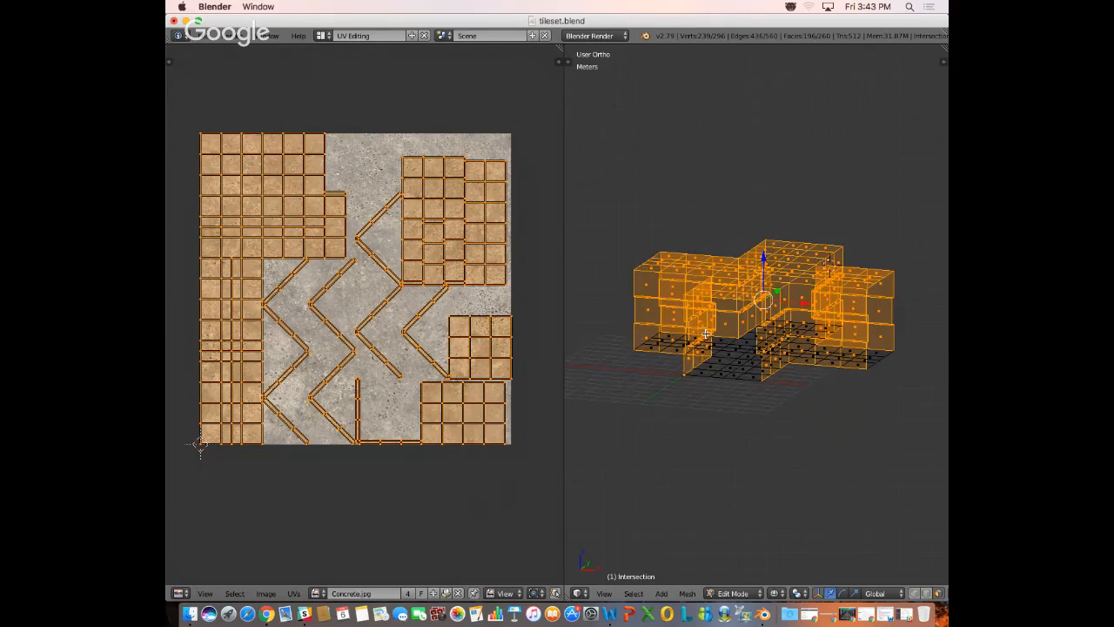
mouse_move(661, 419)
middle_mouse_down()
mouse_move(694, 393)
mouse_move(728, 388)
mouse_move(801, 410)
mouse_move(671, 434)
middle_mouse_up()
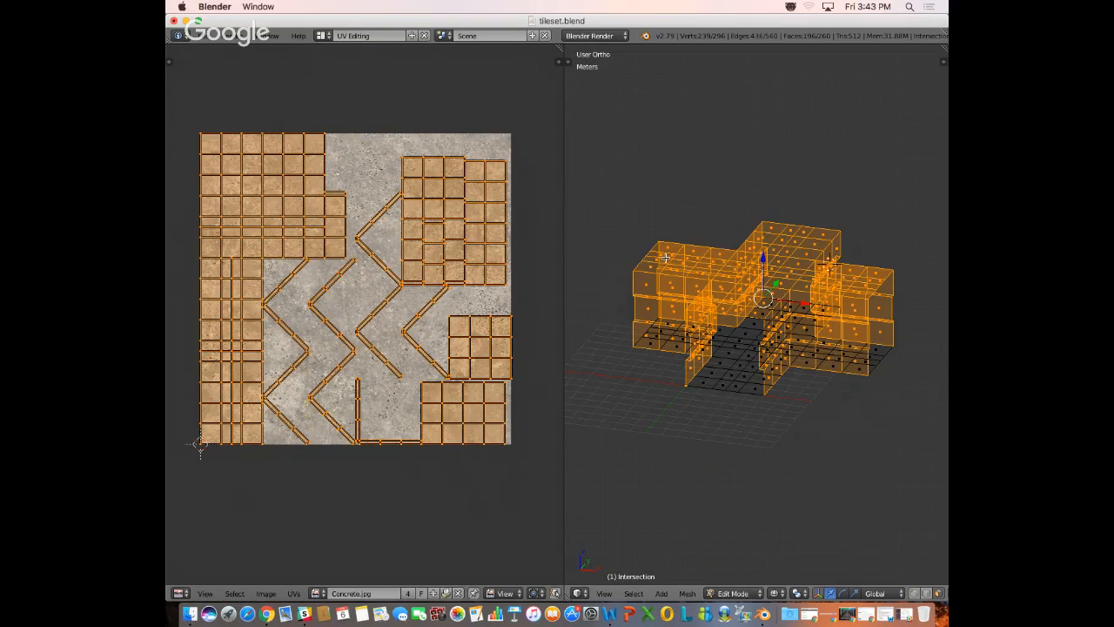
left_click(320, 36)
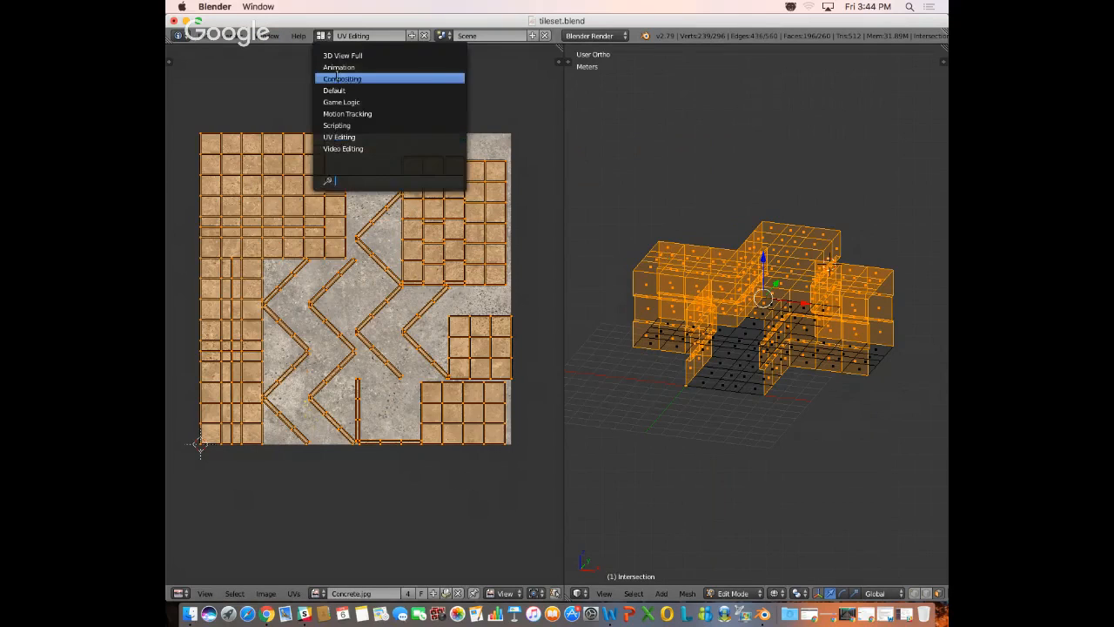
left_click(333, 91)
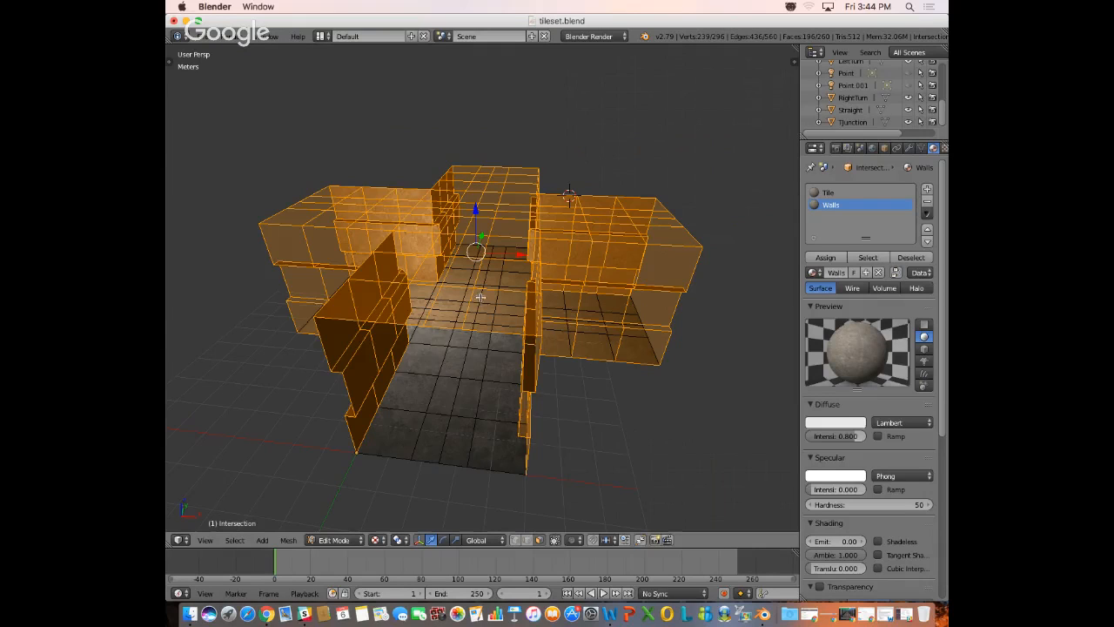
left_click(321, 37)
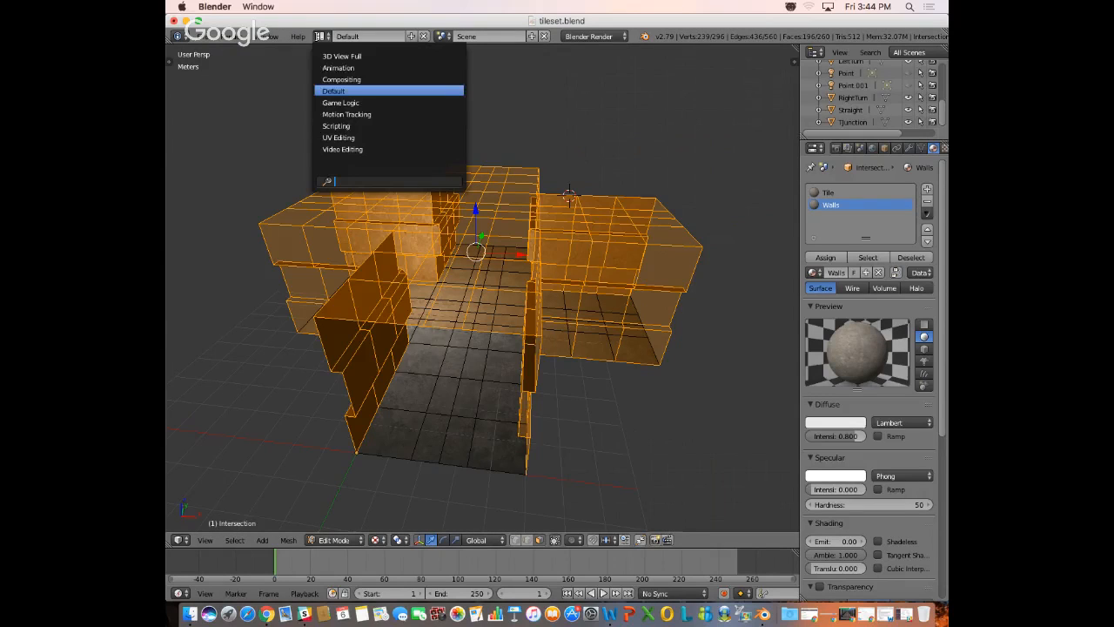
left_click(339, 126)
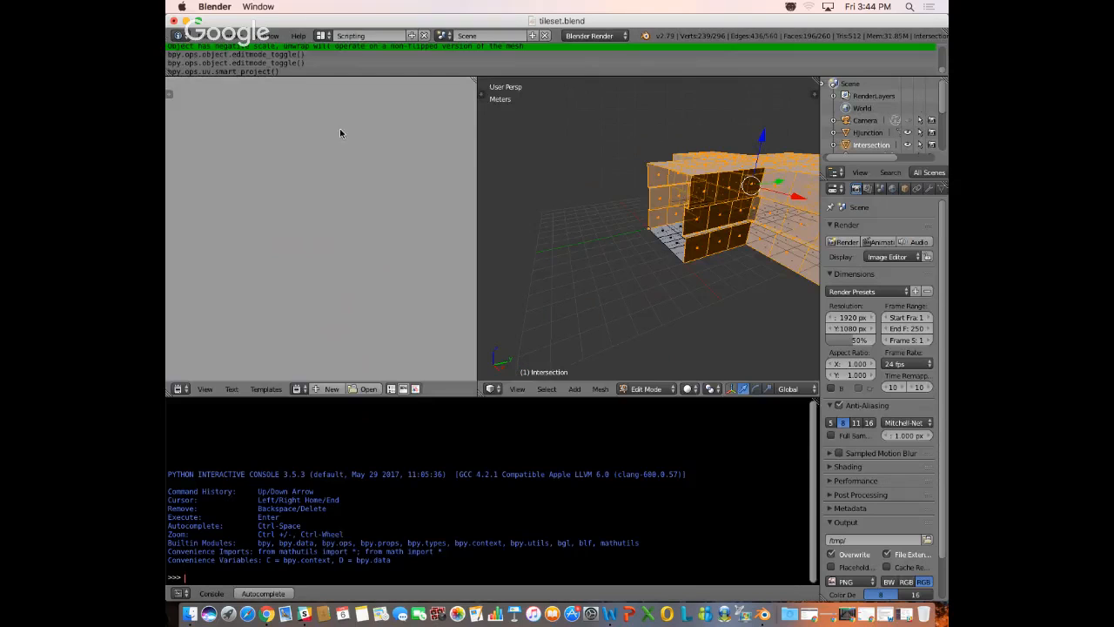
left_click(321, 37)
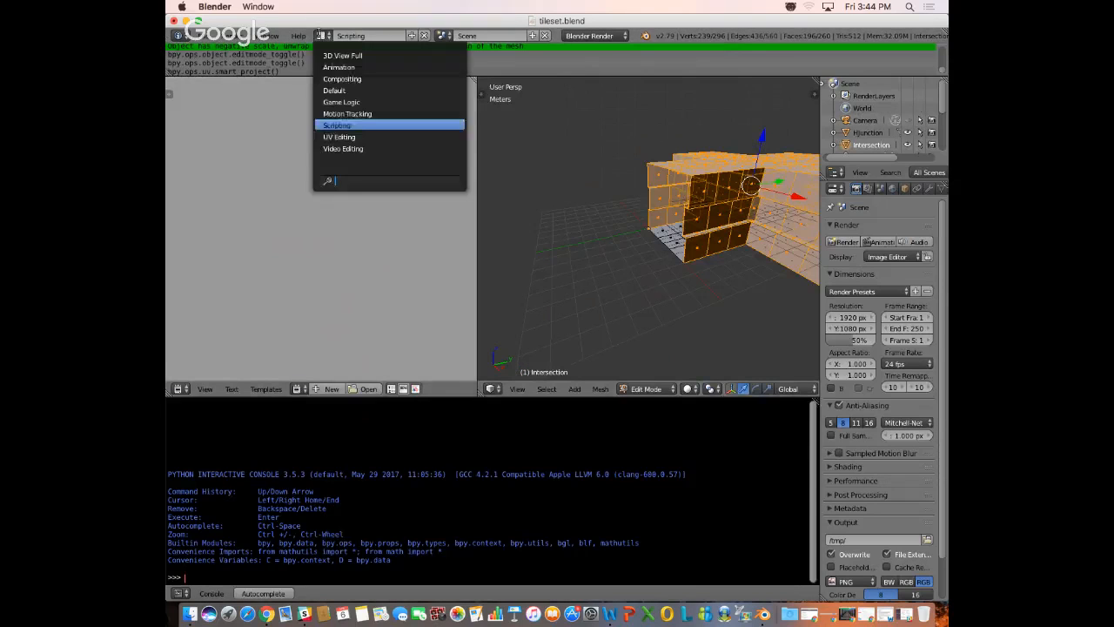
left_click(342, 137)
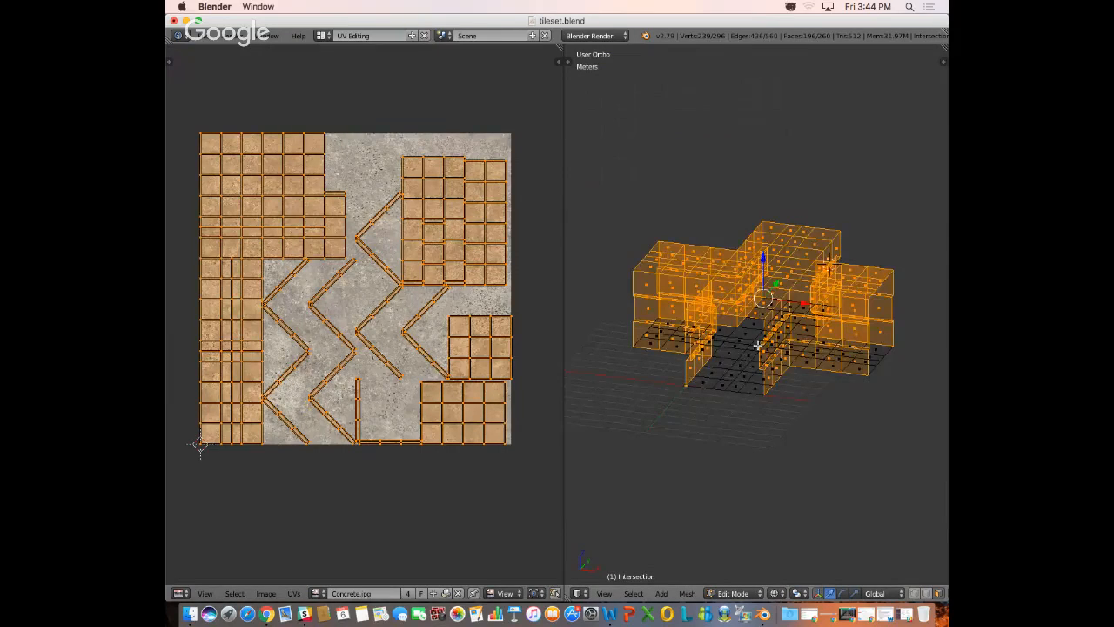
key("KP_1")
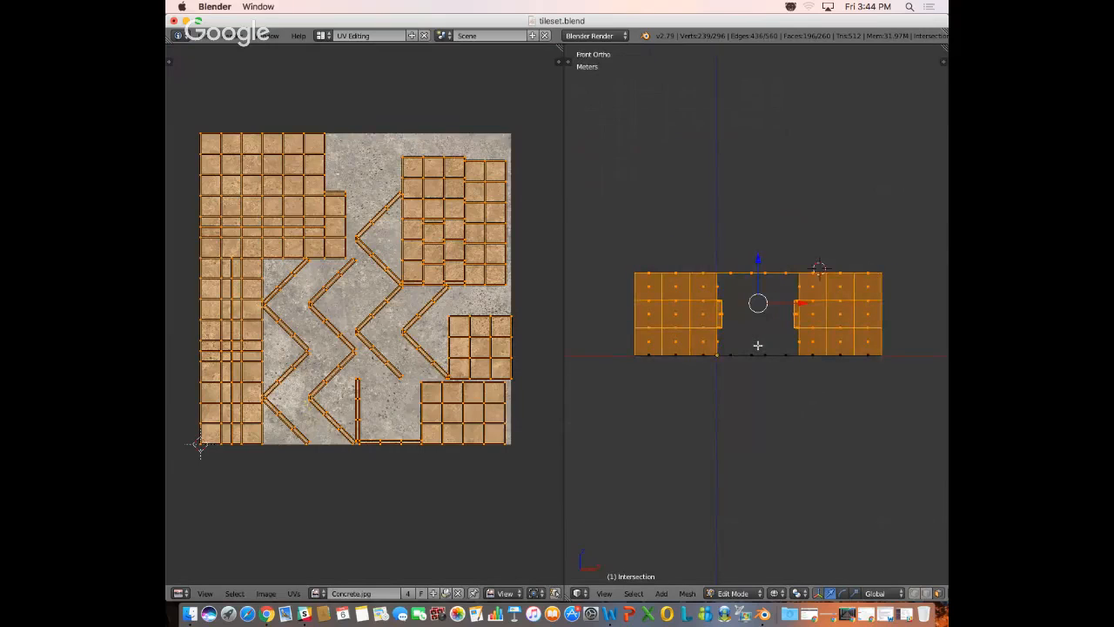
- Return to the Default layout and inspect the Intersection tile's textured walls and ceiling from several angles
key("KP_3")
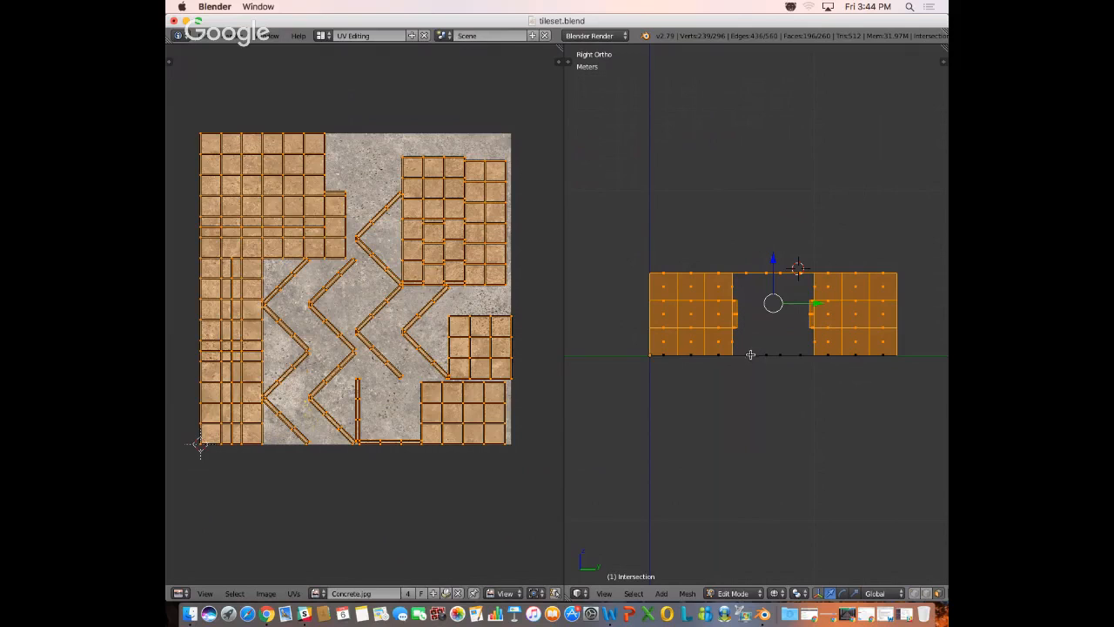
middle_click_drag(654, 327, 684, 380)
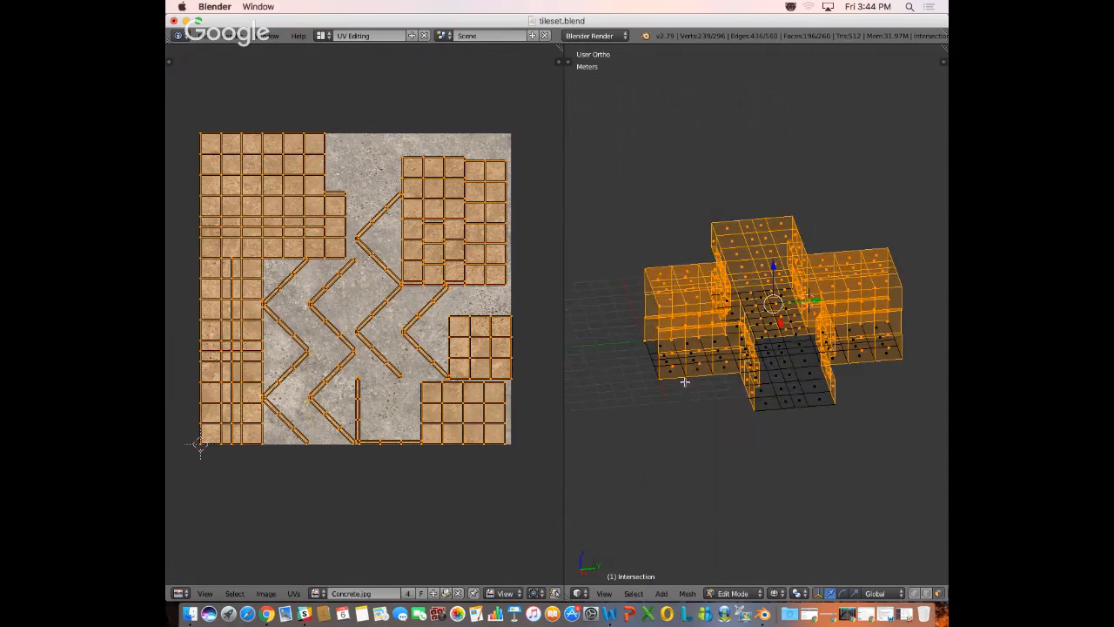
left_click(321, 36)
left_click(337, 87)
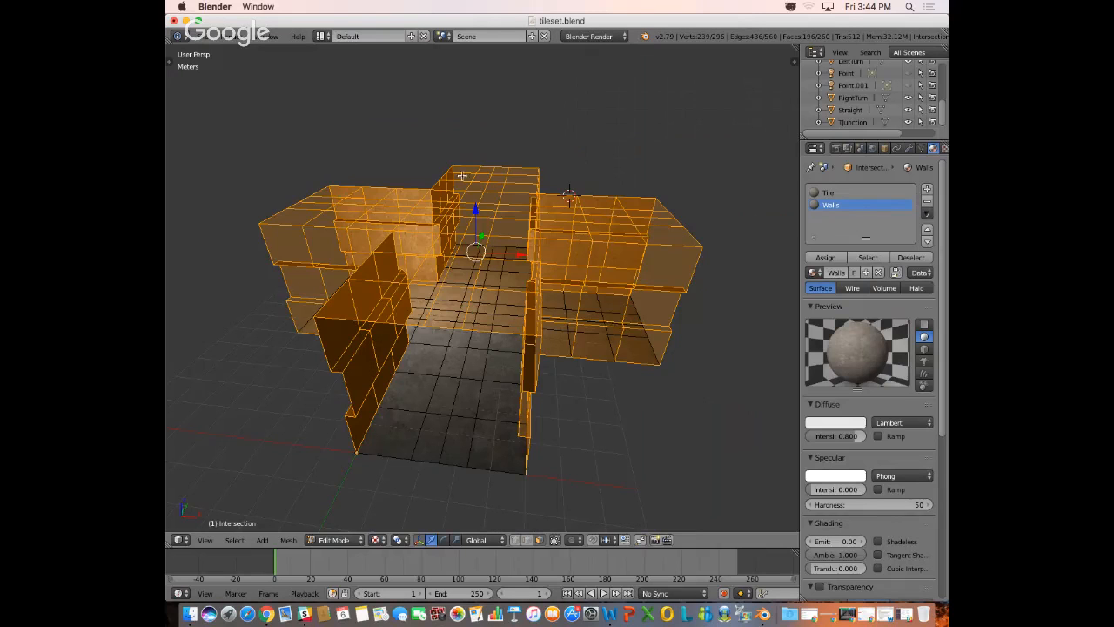
middle_click_drag(523, 174, 648, 261)
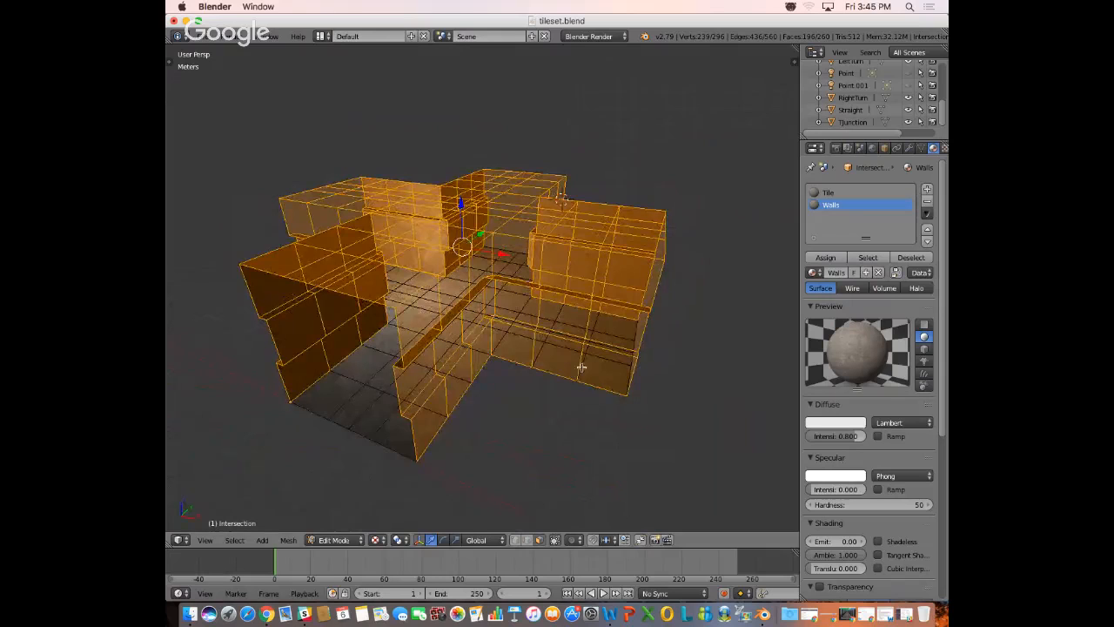
middle_click_drag(537, 334, 558, 301)
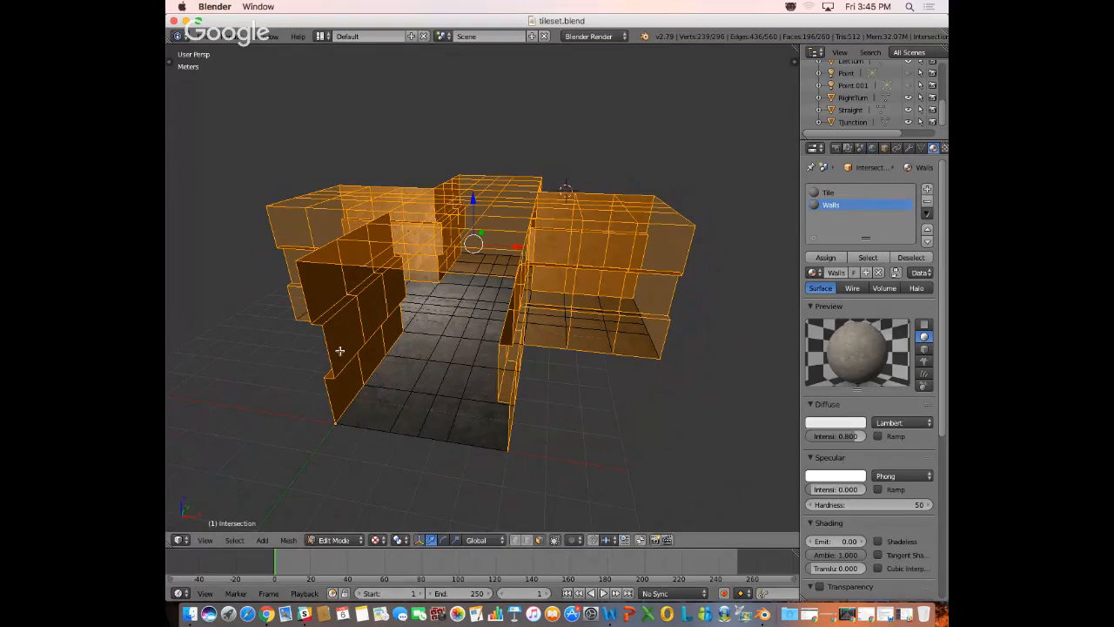
- Start an FBX export of the tile and limit it to the selected objects
left_click(200, 39)
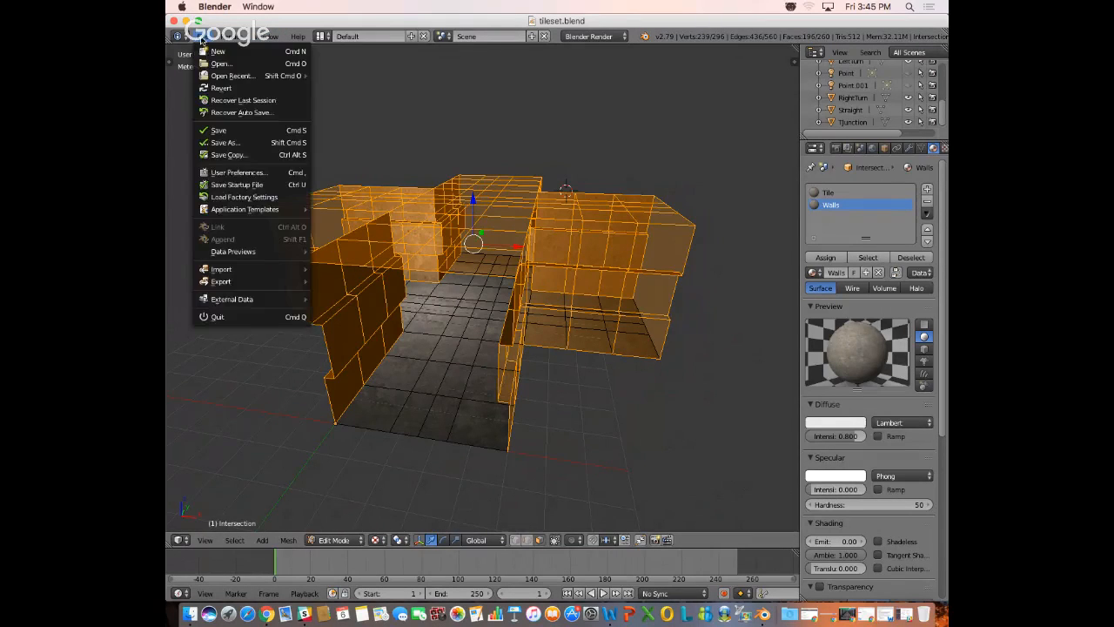
mouse_move(234, 284)
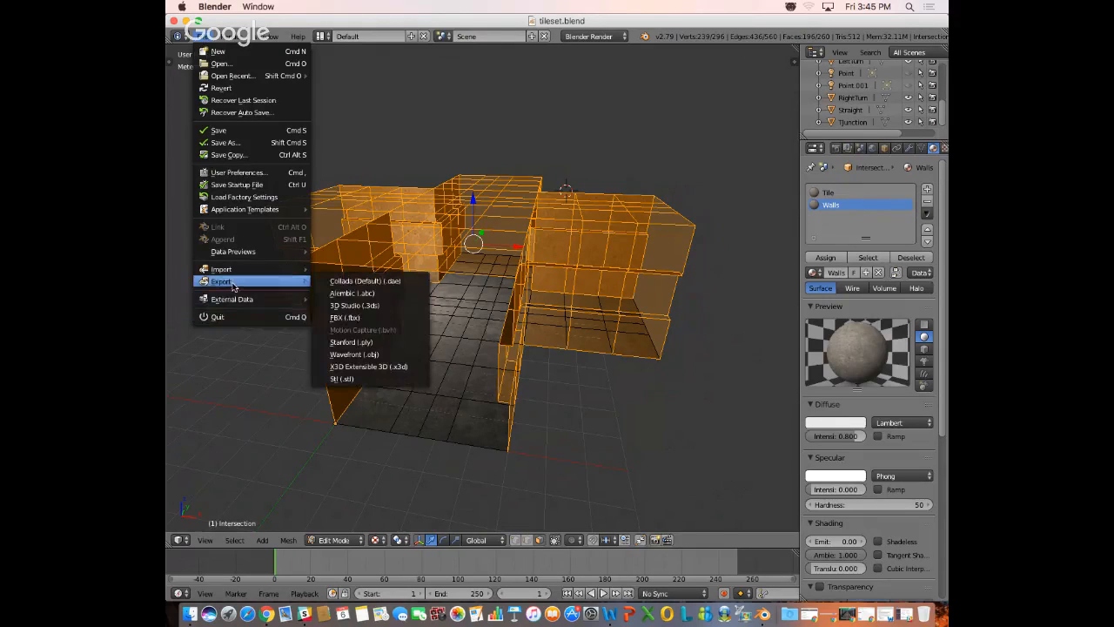
left_click(372, 319)
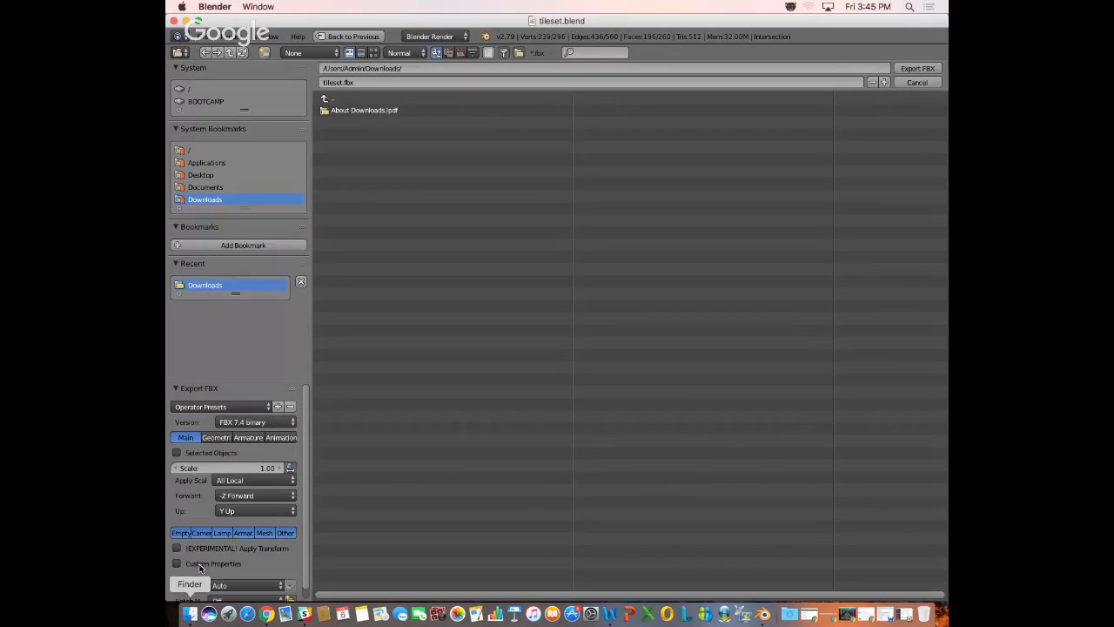
left_click(178, 453)
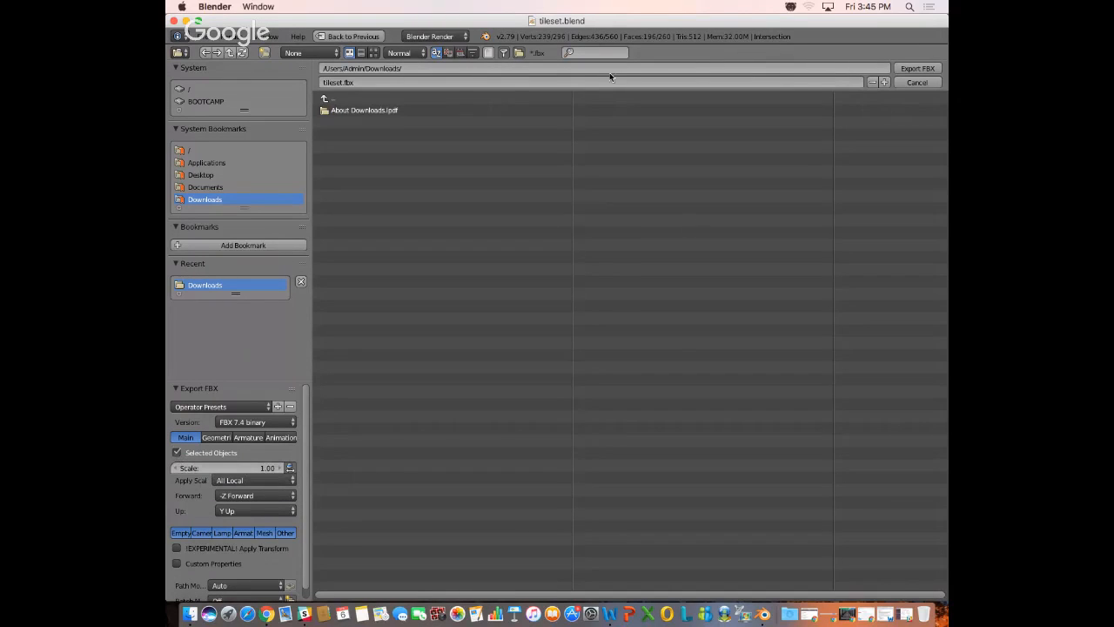
- Name the export file intersection.fbx and export it to the Downloads folder
left_click(335, 84)
left_click(343, 82)
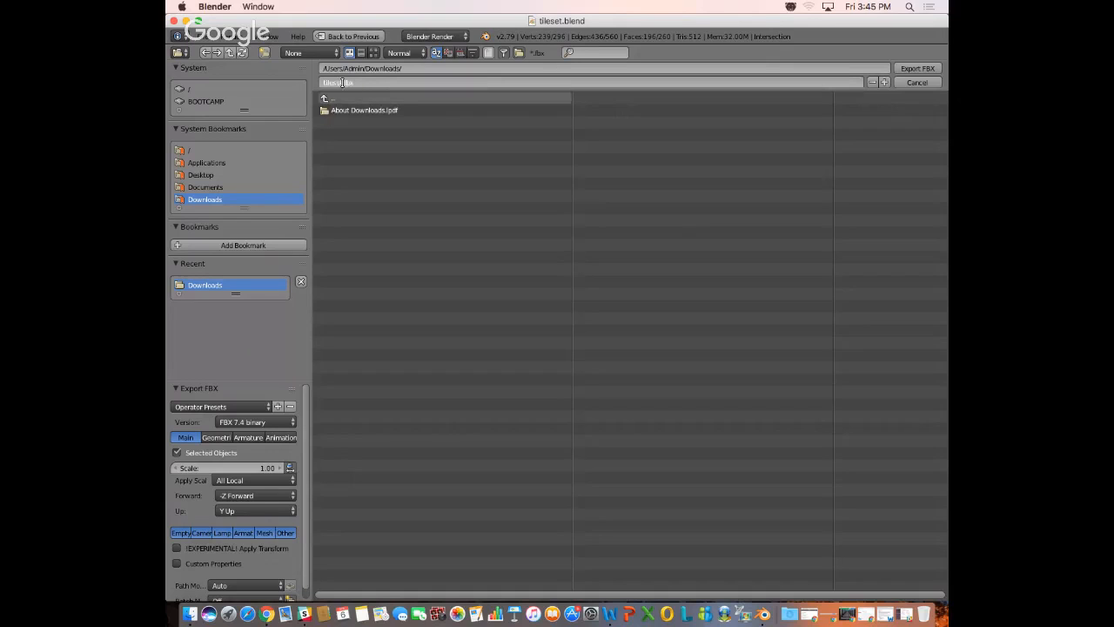
key("BackSpace")
key("BackSpace")
key("BackSpace")
key("BackSpace")
key("BackSpace")
key("BackSpace")
key("BackSpace")
type("intersection")
left_click(916, 68)
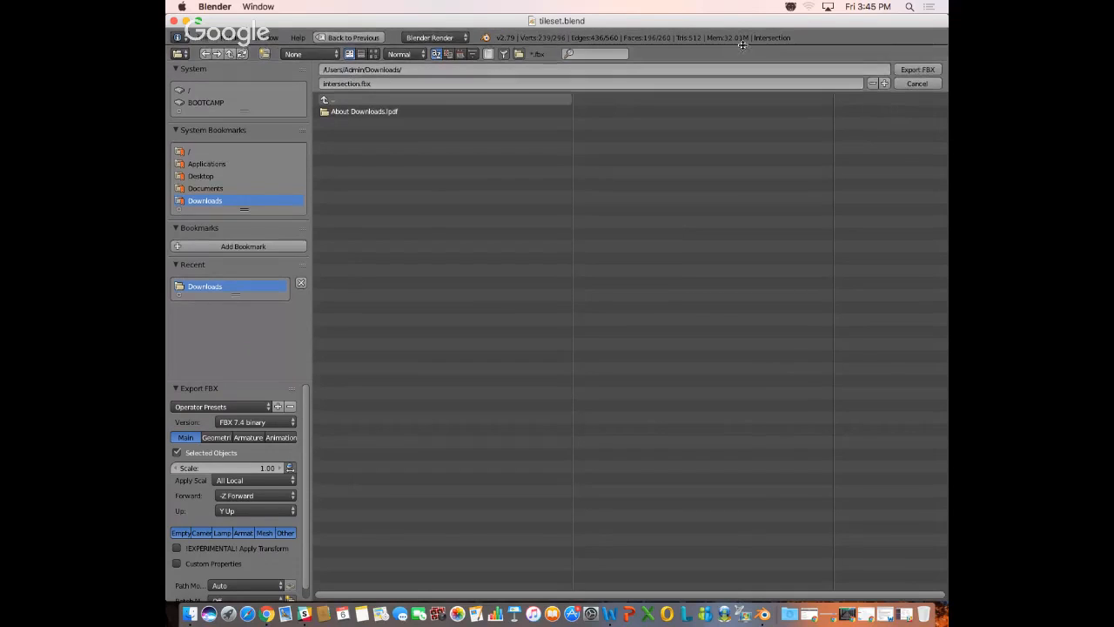
left_click(919, 69)
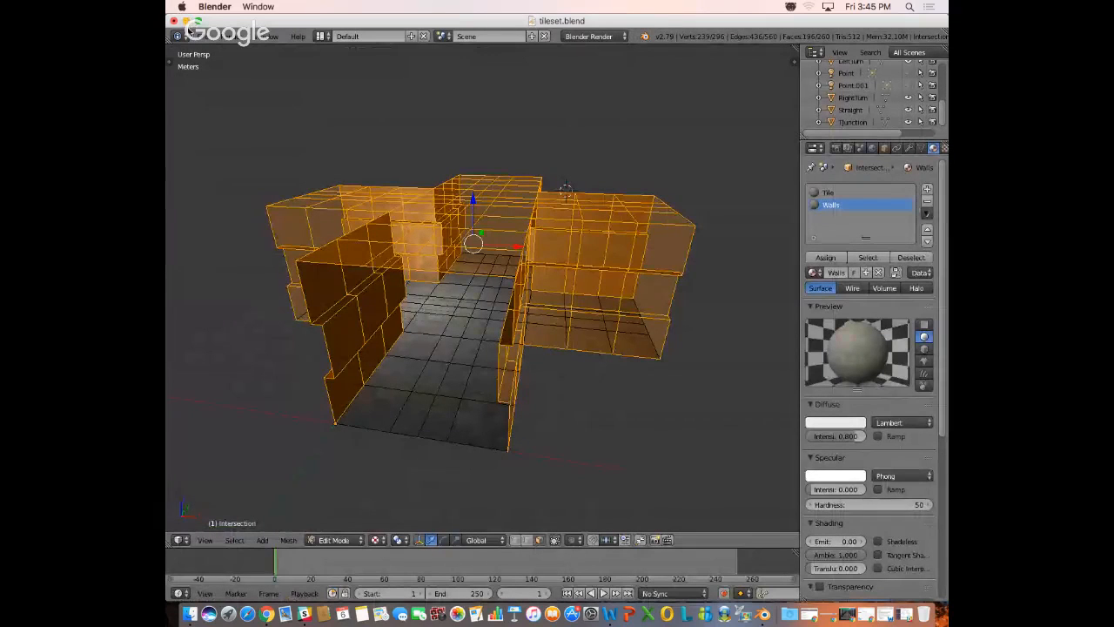
- Save the project over the existing tileset.blend file in the Downloads folder
key("ctrl+s")
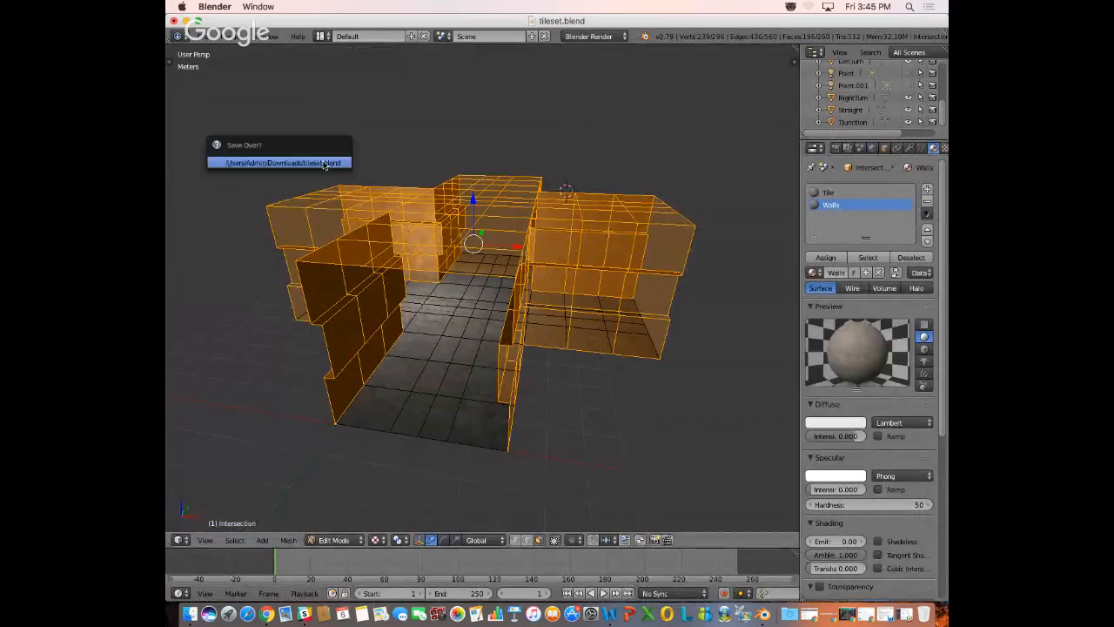
left_click(323, 164)
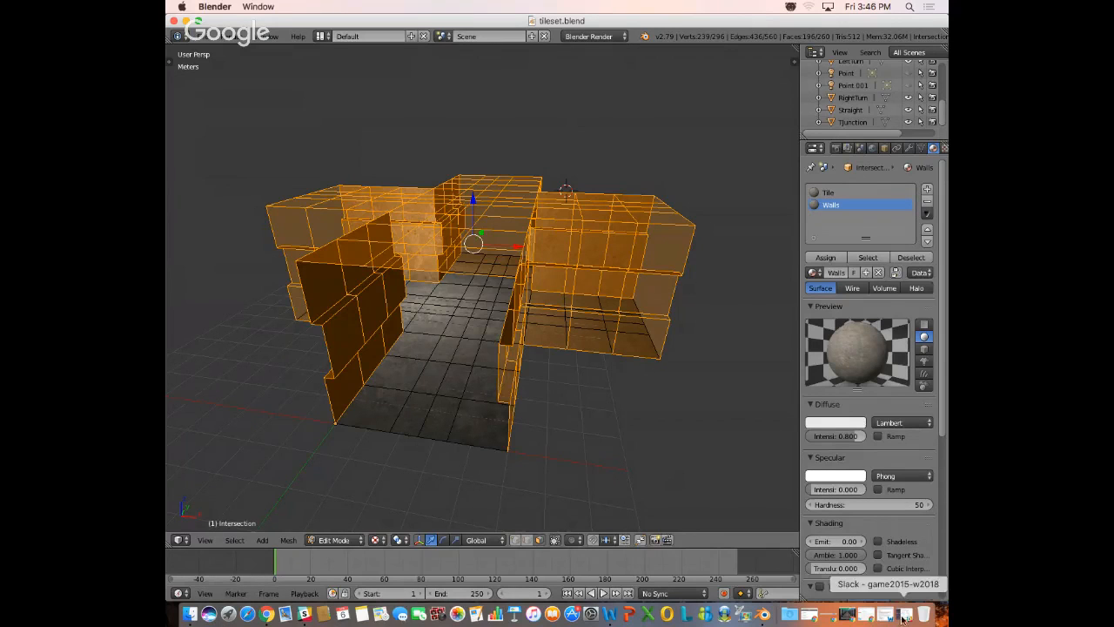
left_click(847, 614)
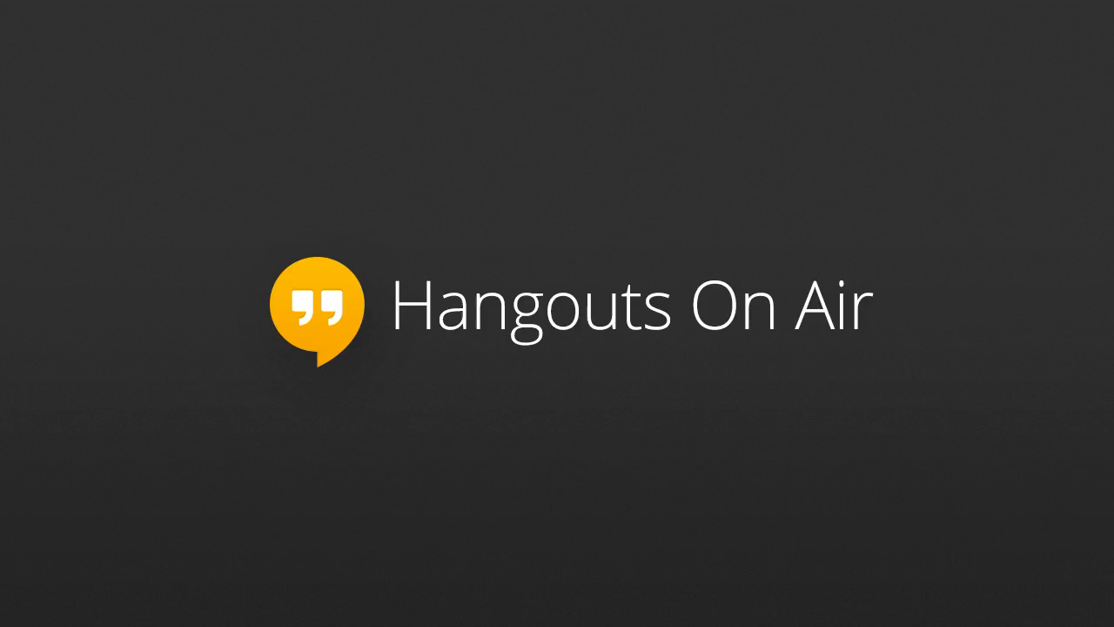